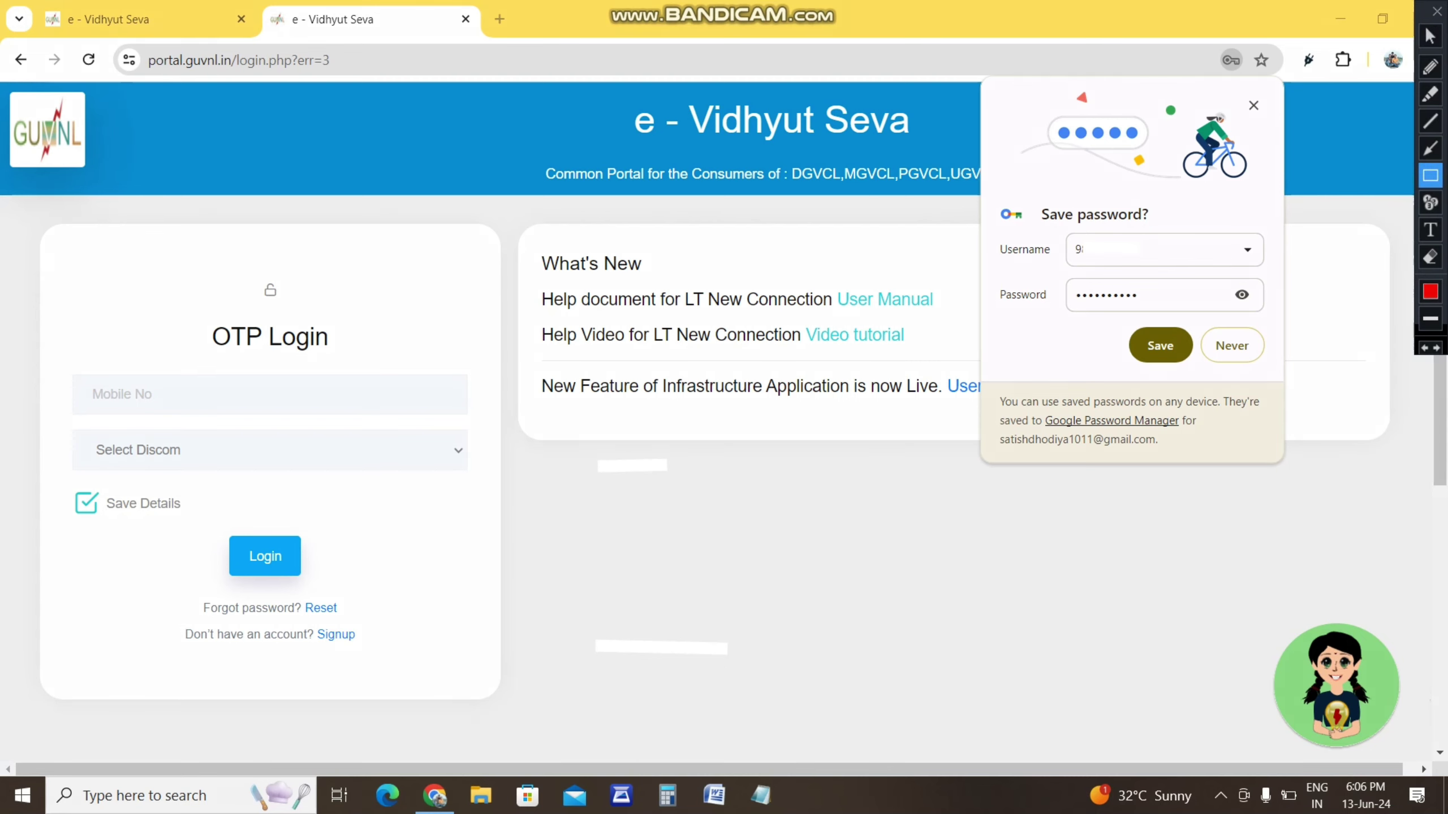
Step: Return to the OTP Login page with Chrome offering to save the entered password
mouse_move(1006, 182)
left_mouse_down()
mouse_move(1012, 228)
mouse_move(1251, 394)
mouse_move(1284, 363)
left_mouse_up()
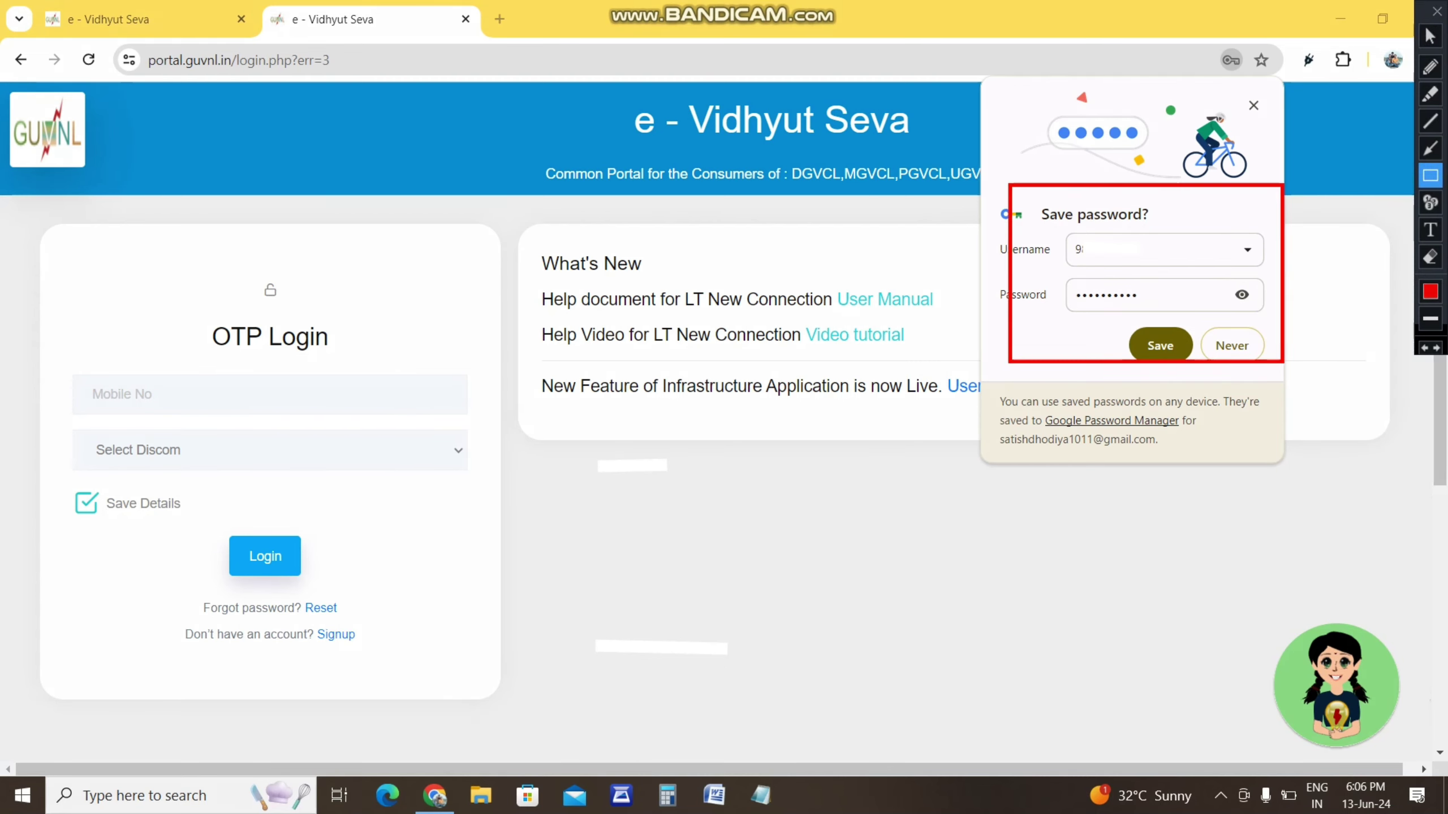
Step: Dismiss Chrome's Save password popup and fill in the registered mobile number
key("ctrl+z")
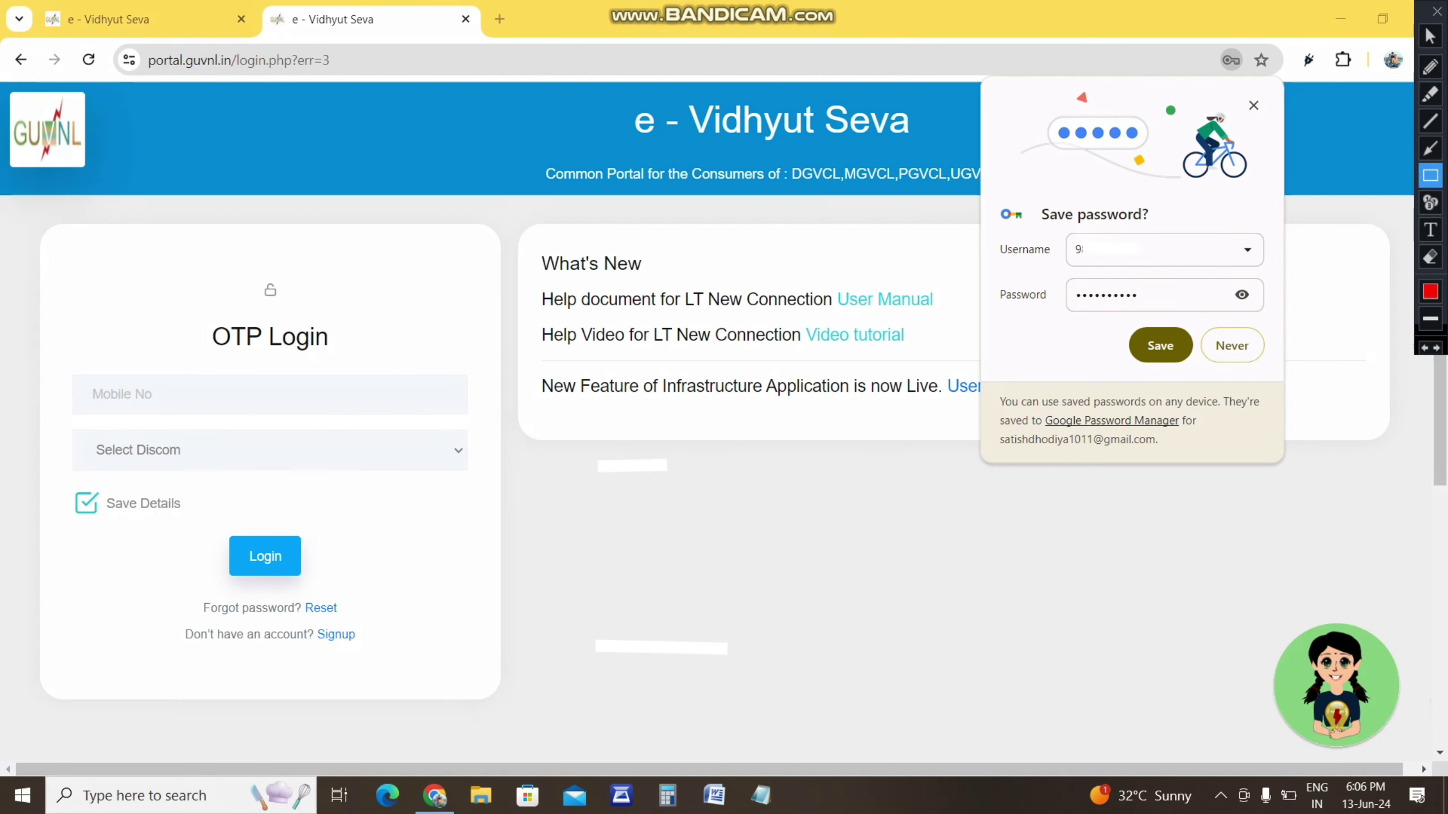
left_click(1430, 36)
left_click(1159, 345)
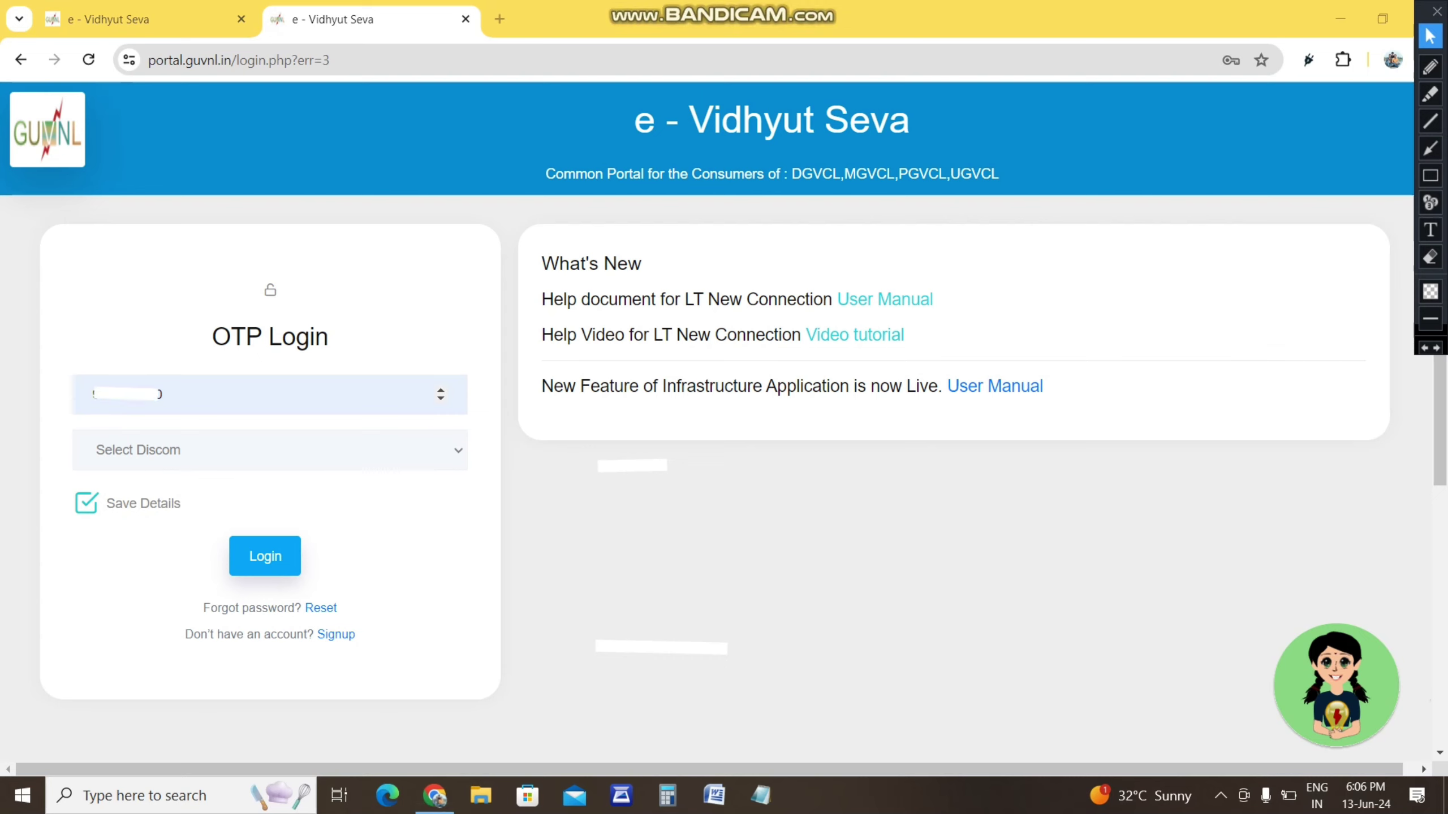
left_click(1430, 176)
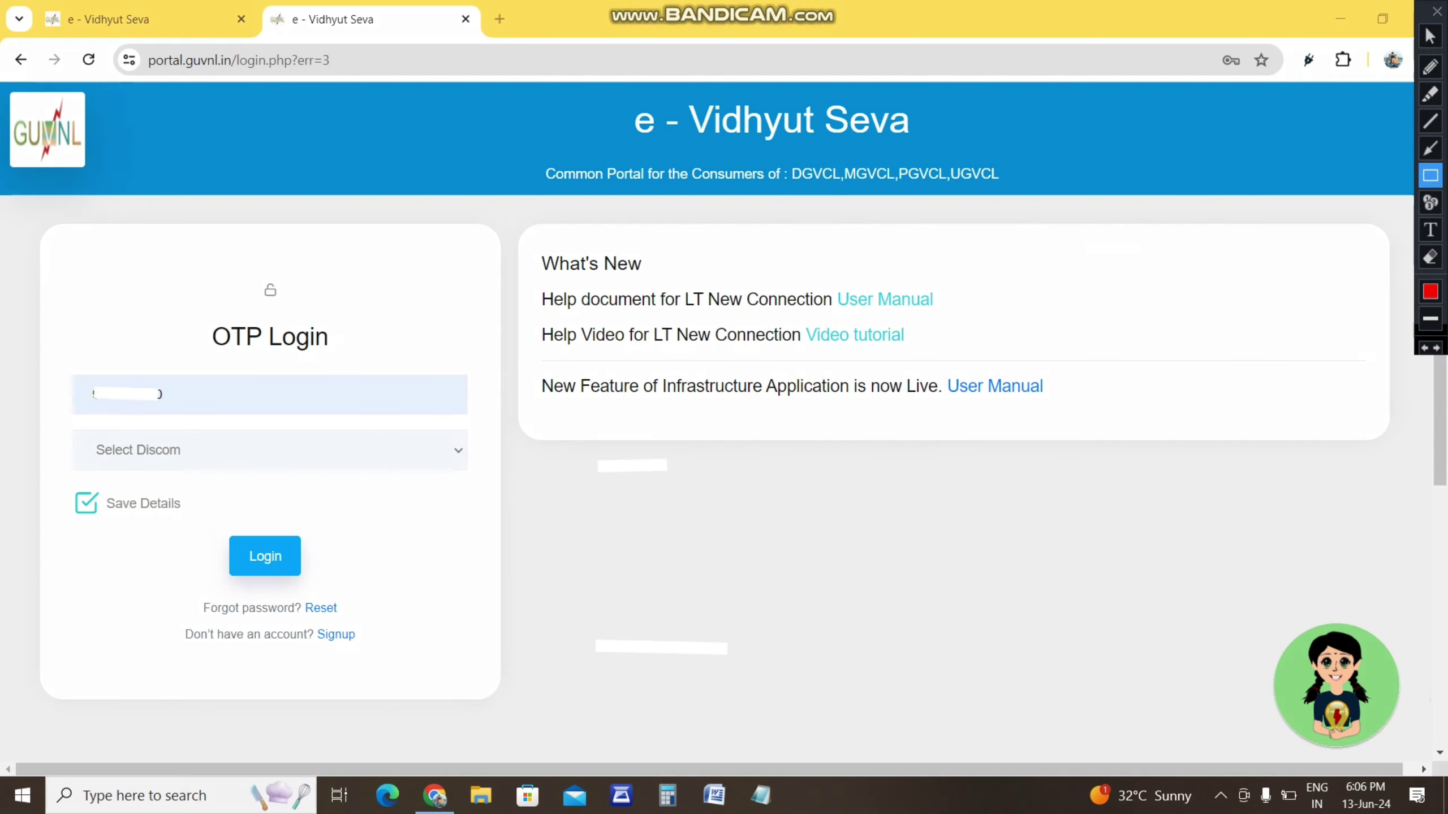
left_click_drag(52, 359, 308, 414)
left_click(1430, 36)
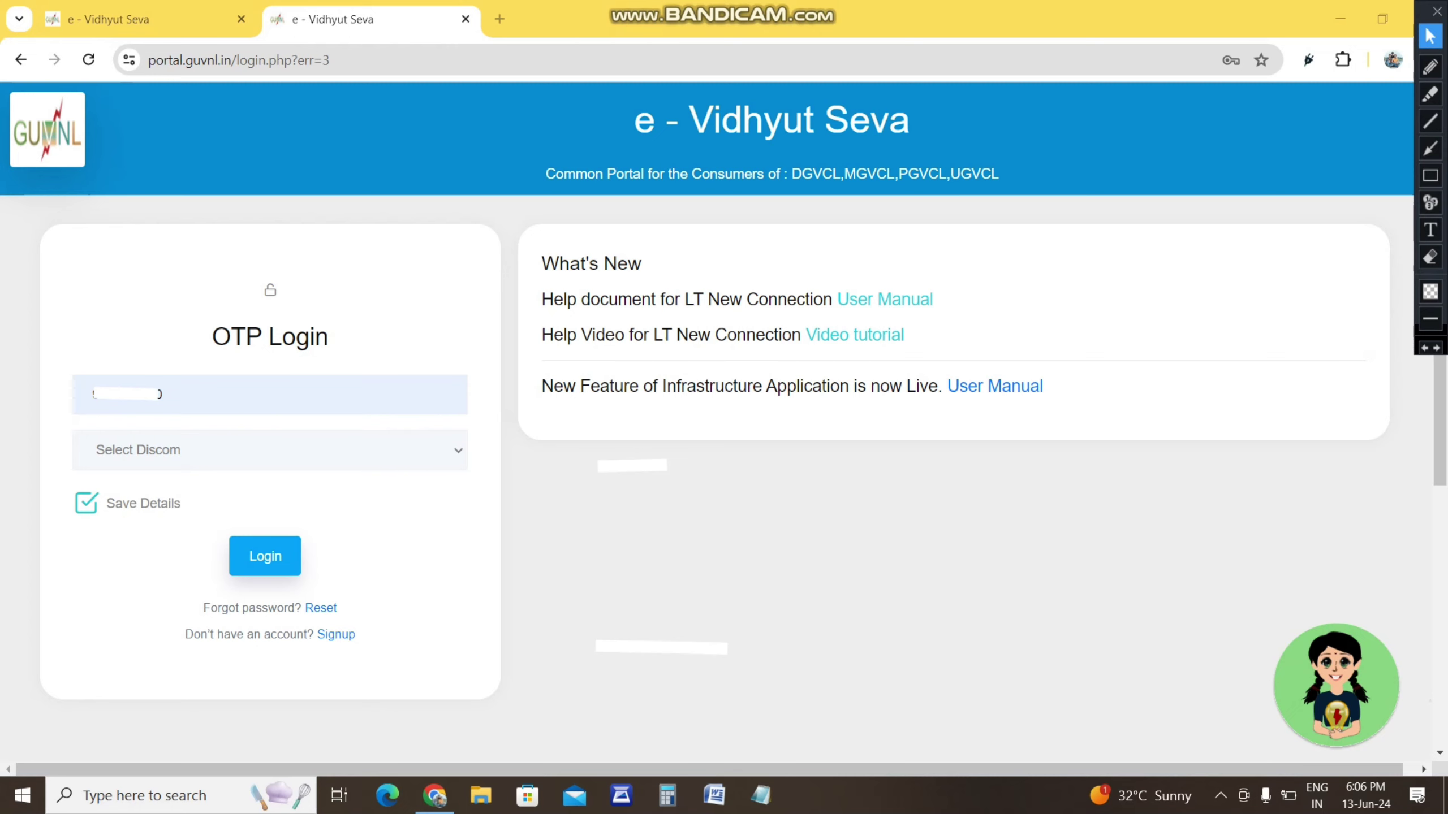
Step: Choose DGVCL as the discom and submit the login form
left_click(270, 450)
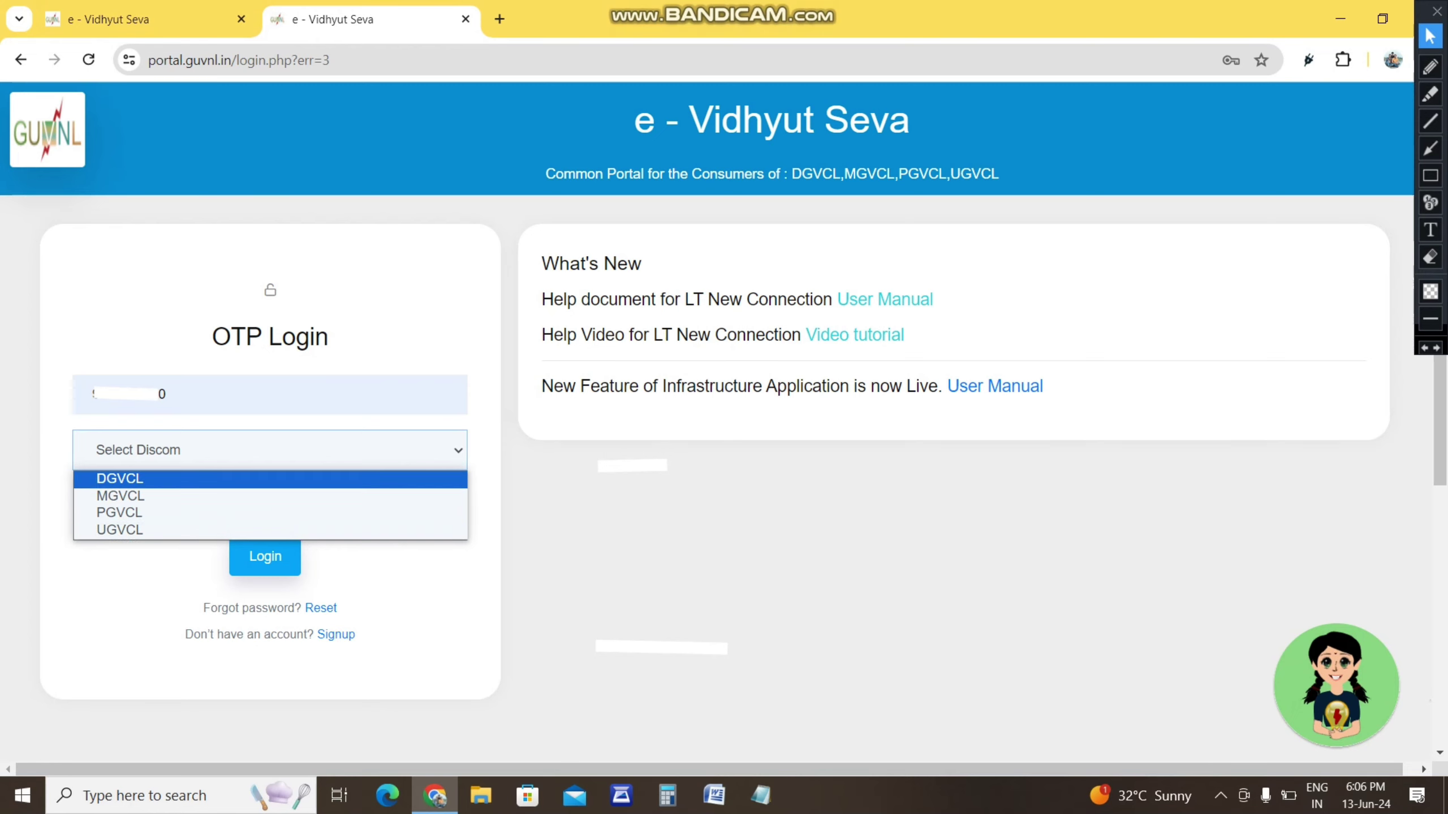
key("Return")
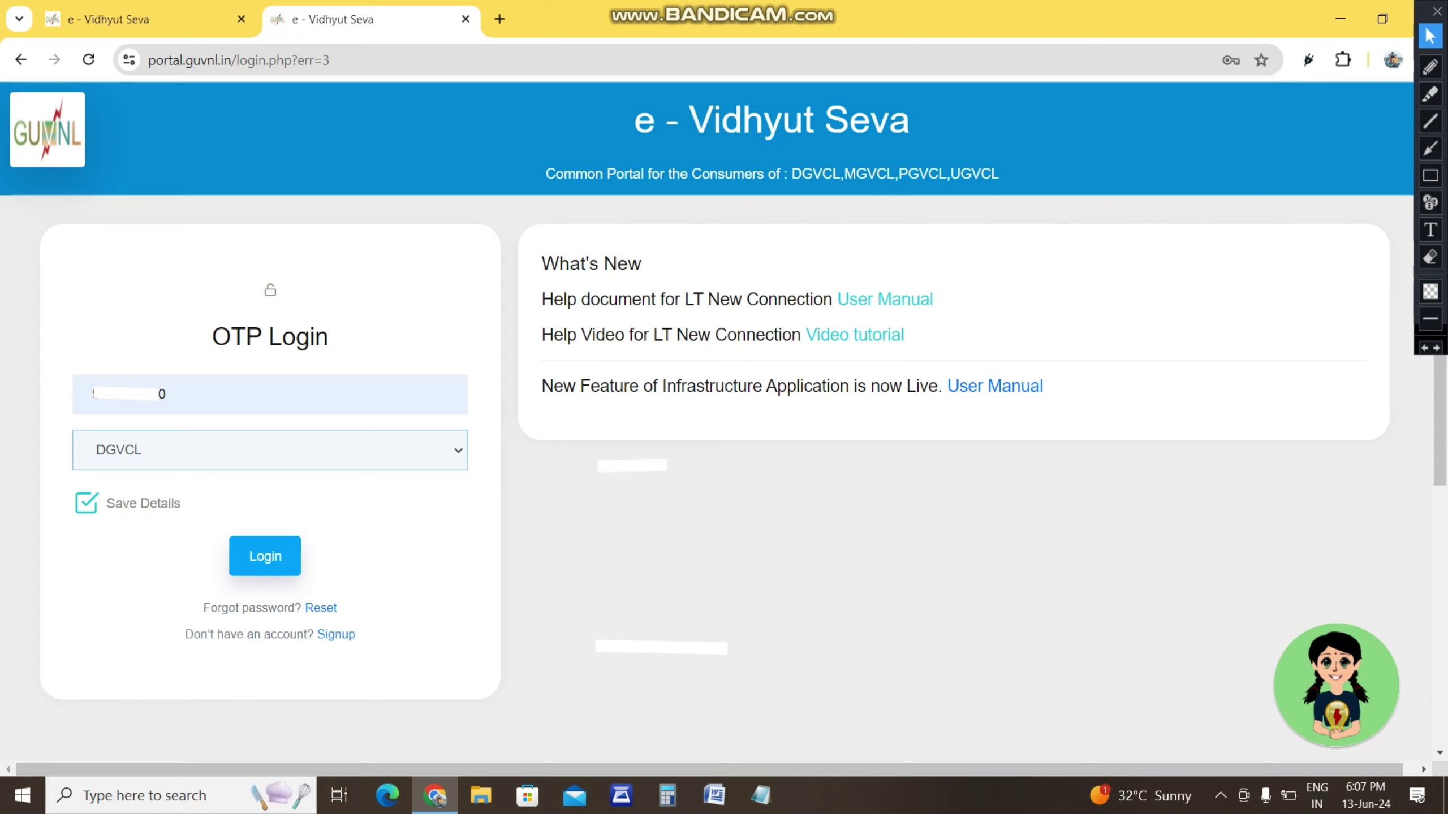
key("Tab")
key("Tab")
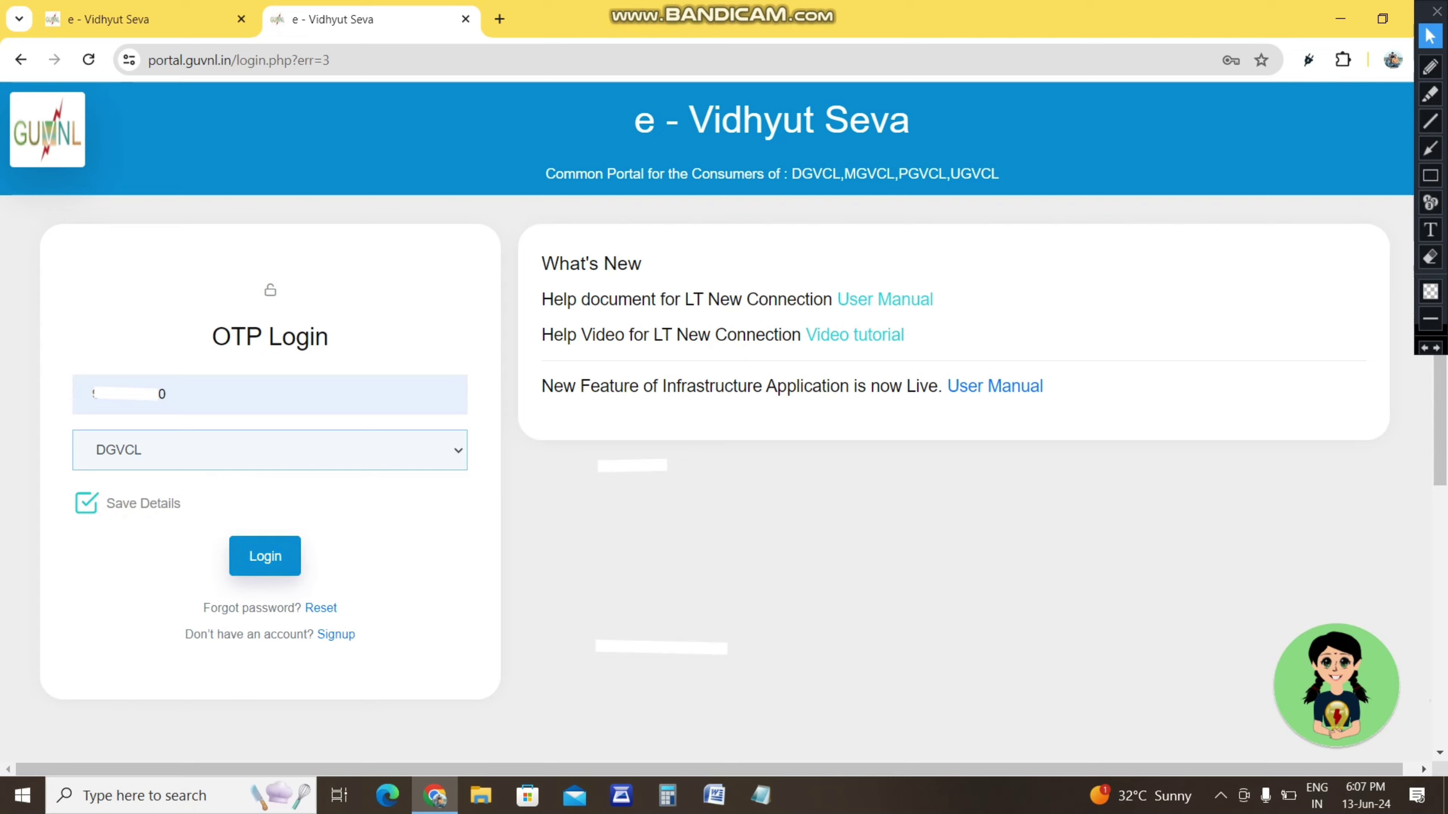
key("Return")
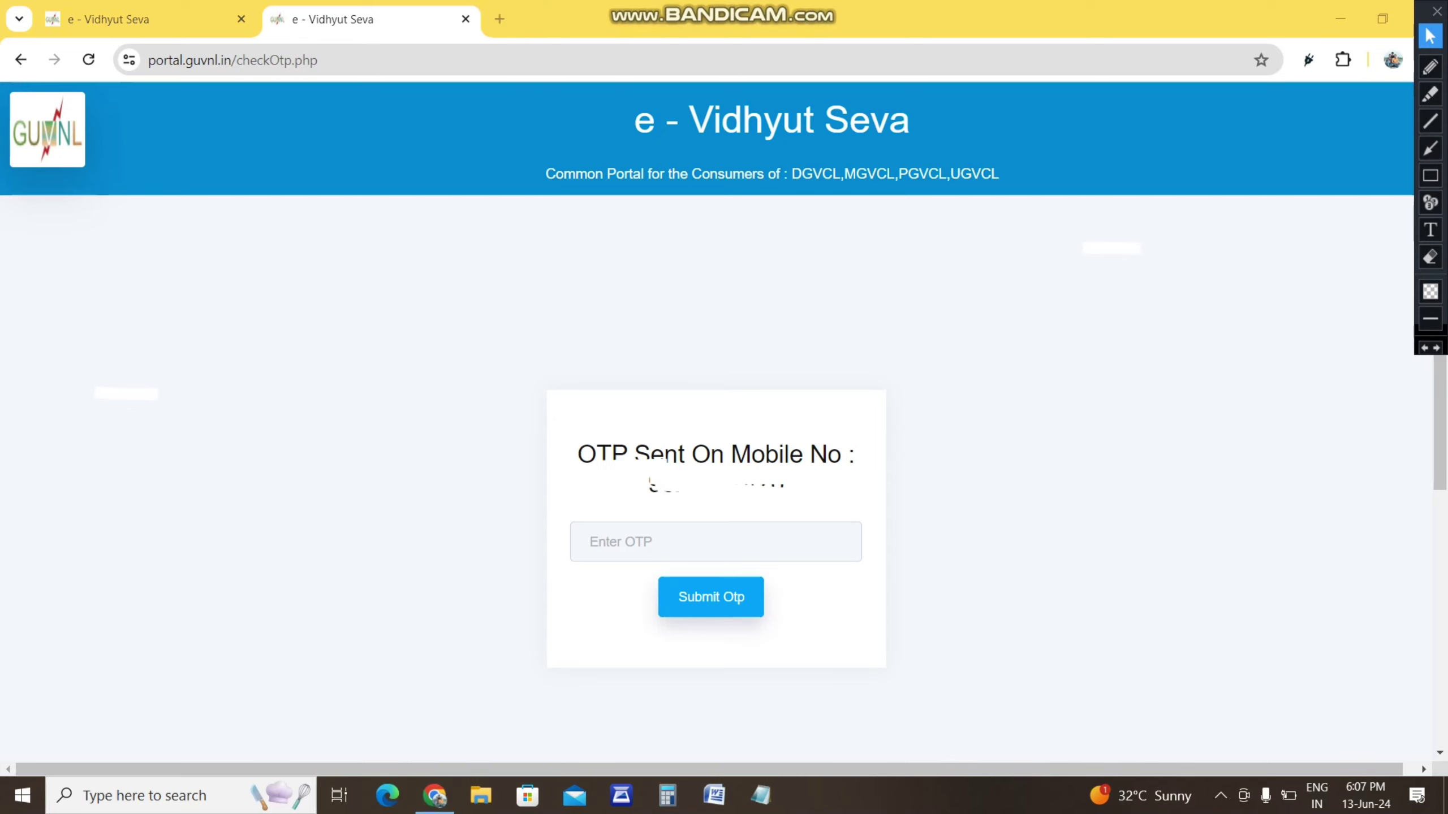
Step: Enter the OTP received on the mobile, then confirm the consumer user to reach the dashboard
left_click(715, 541)
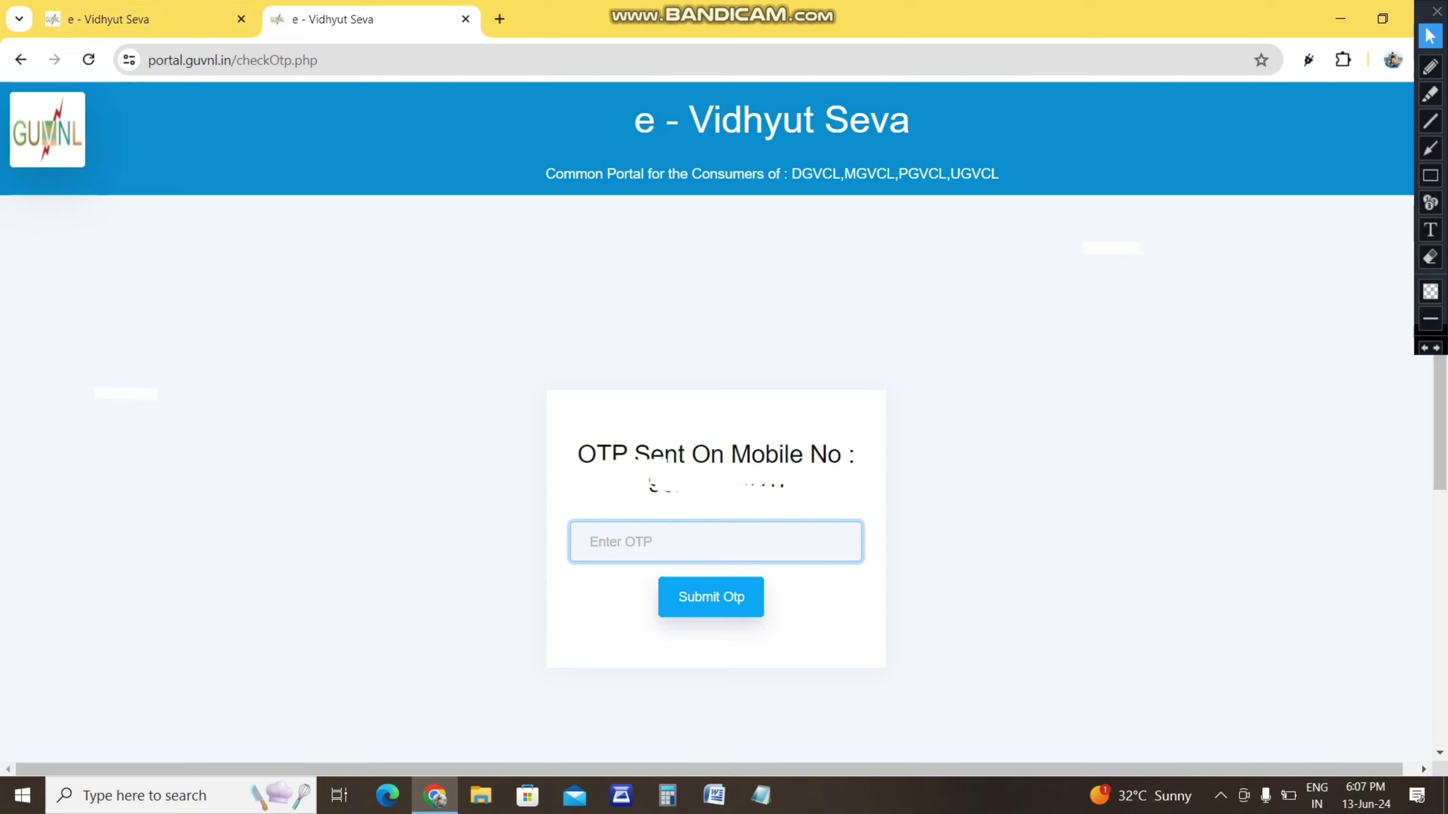
key("Return")
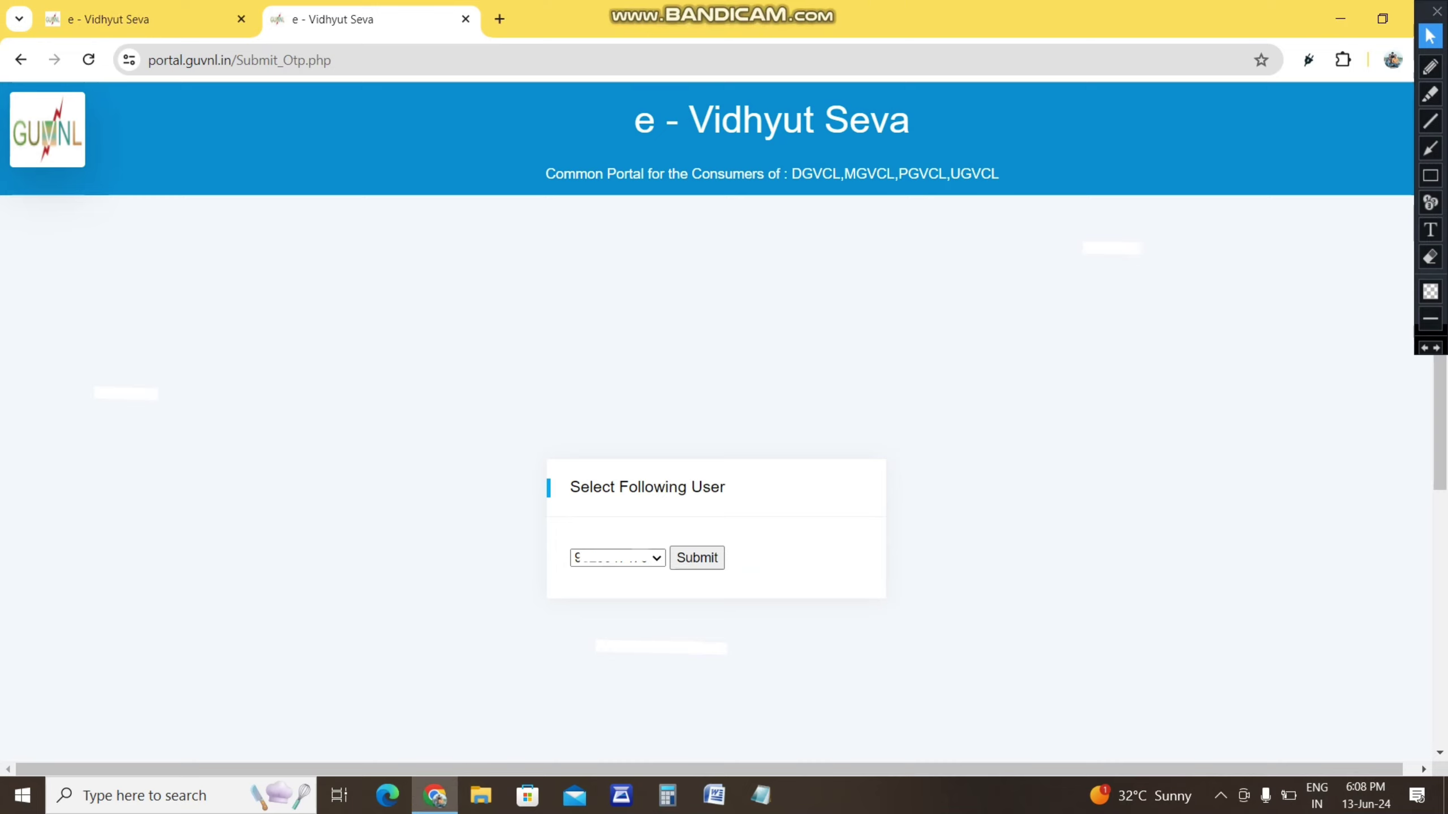
left_click(696, 557)
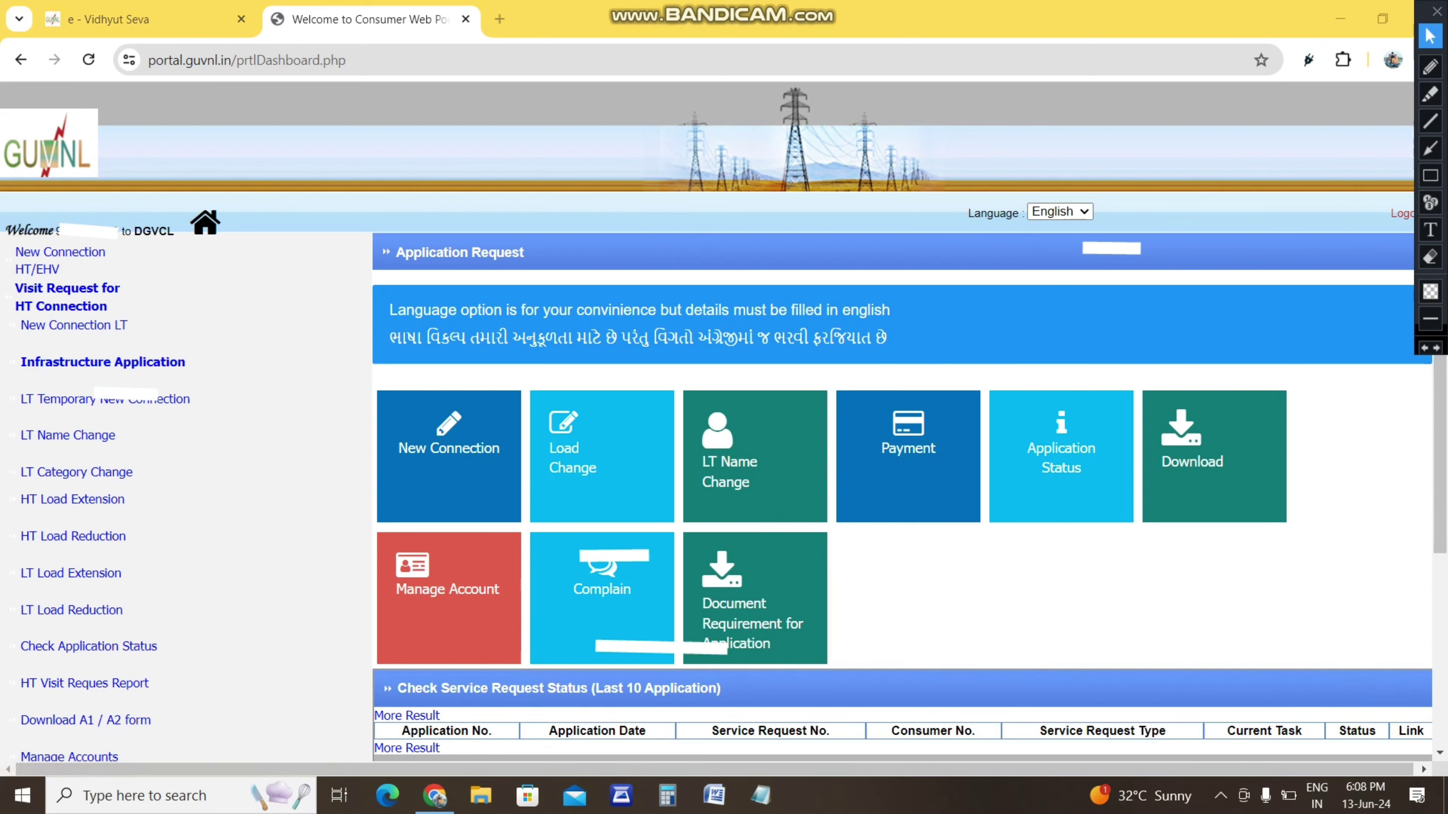
Step: Scroll the left menu down to Bill History and open the Bill History Search page
left_click(1430, 258)
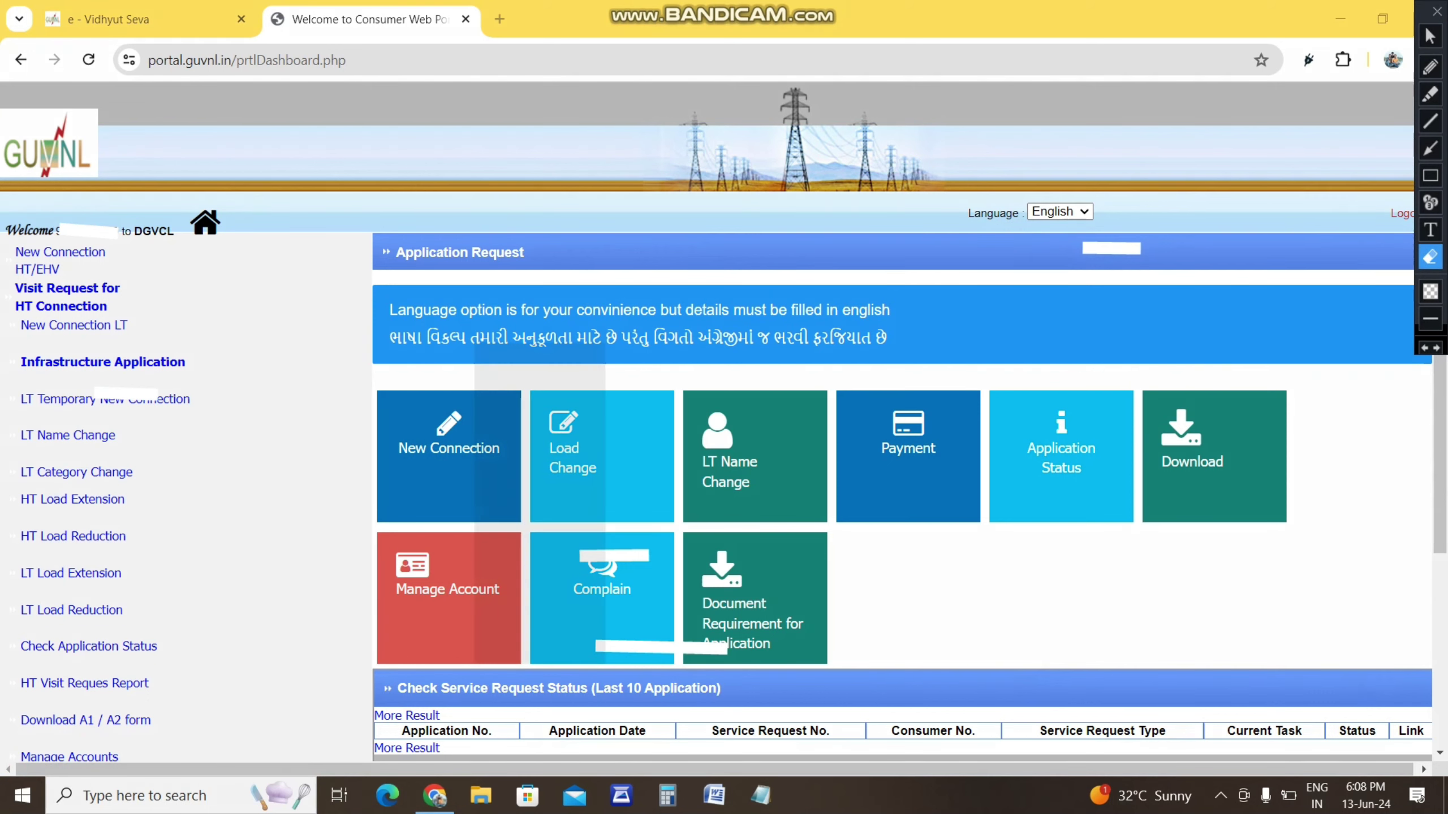
left_click_drag(616, 556, 655, 648)
left_click(1430, 36)
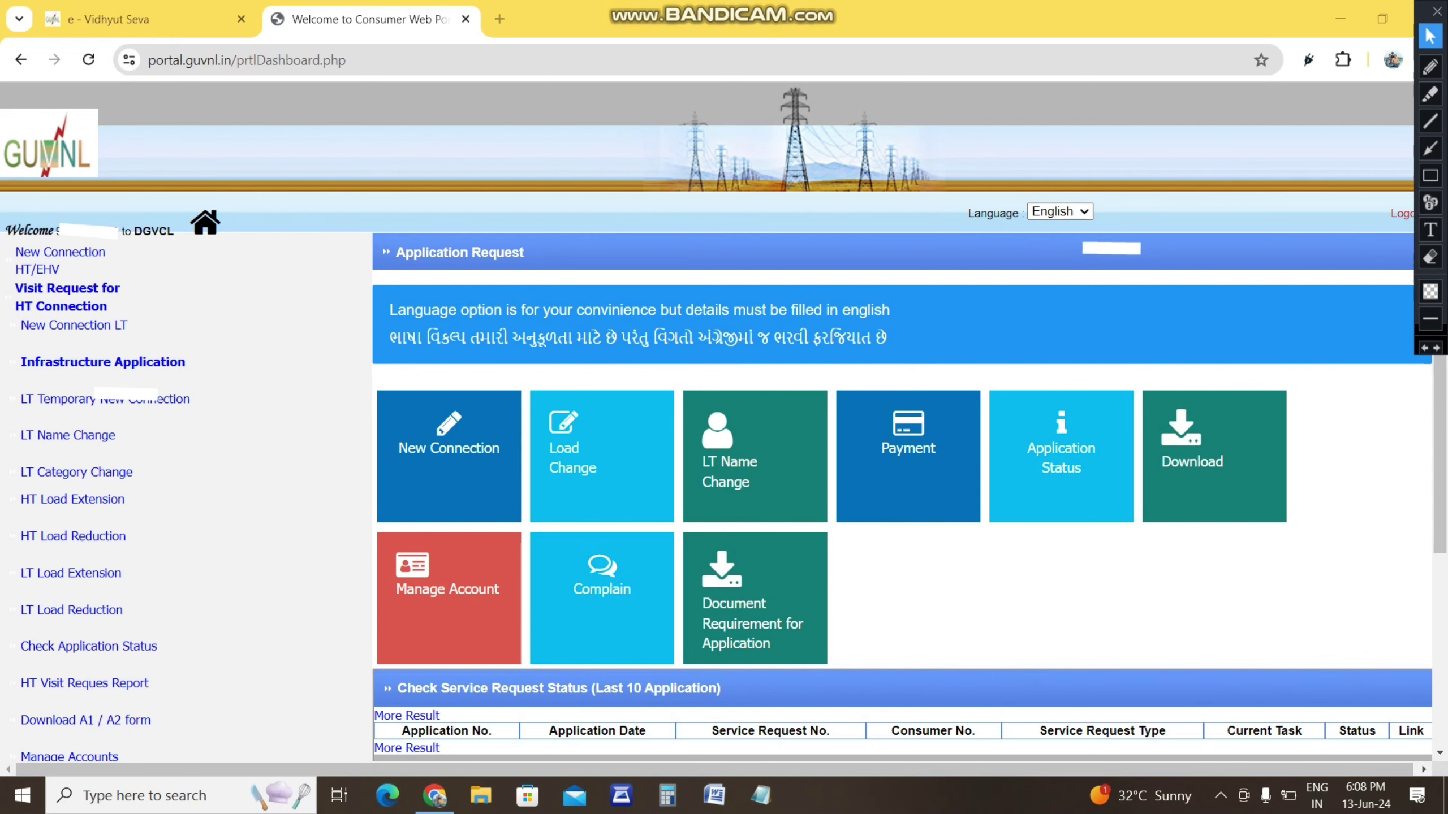
scroll(724, 421, "down", 4)
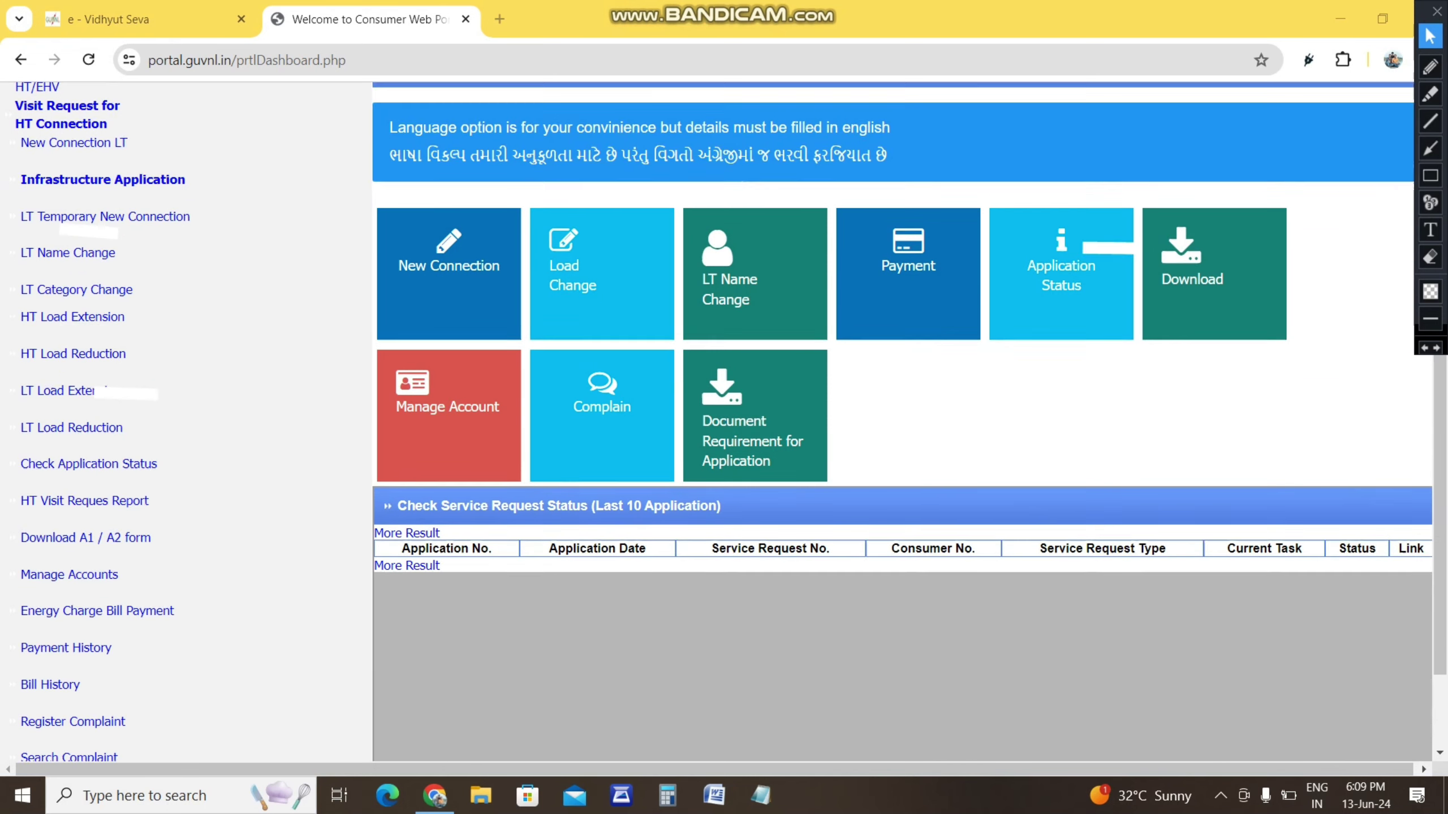
scroll(724, 422, "down", 2)
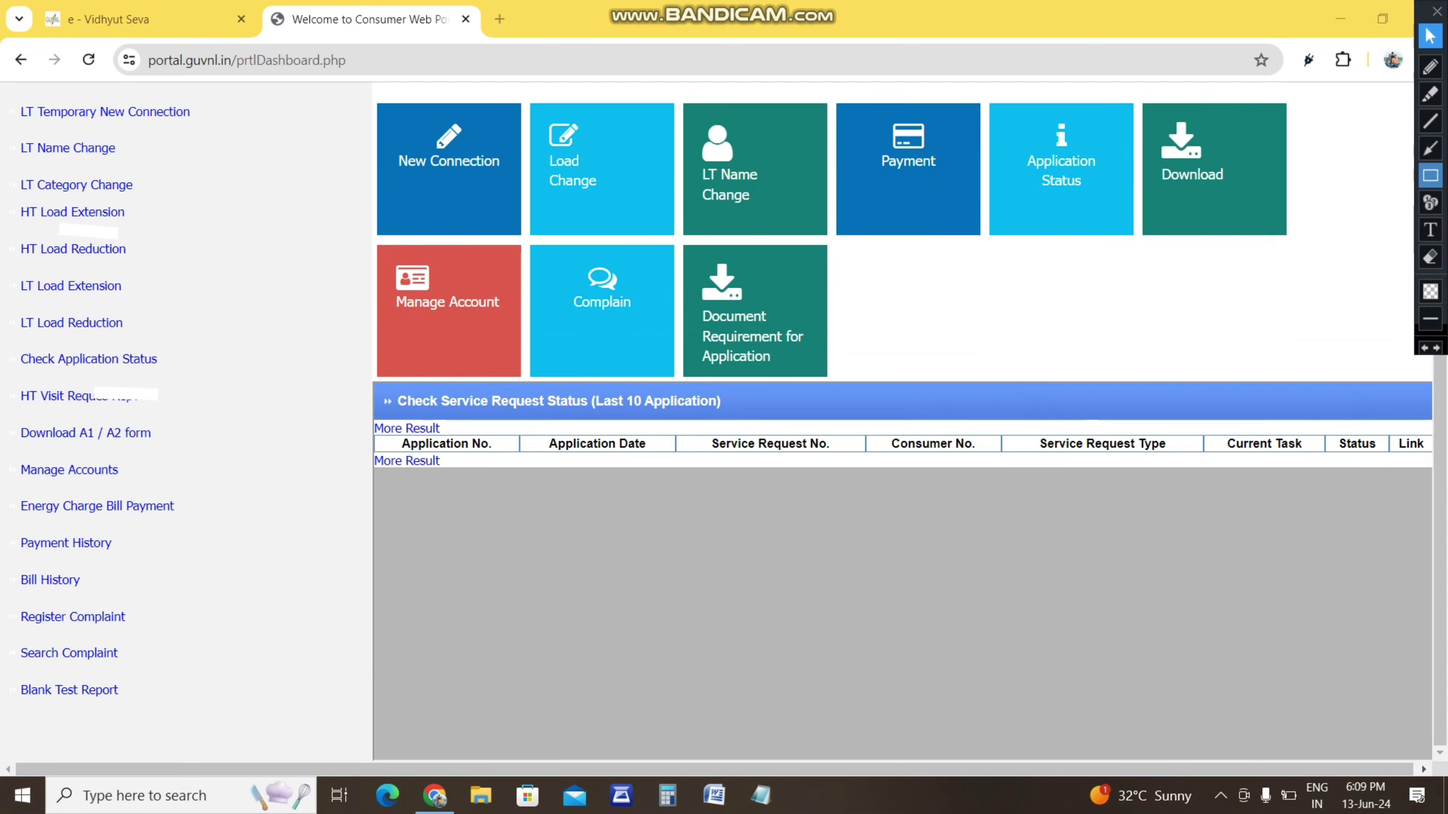
left_click(1431, 175)
mouse_move(6, 562)
left_mouse_down()
mouse_move(50, 604)
mouse_move(112, 602)
left_mouse_up()
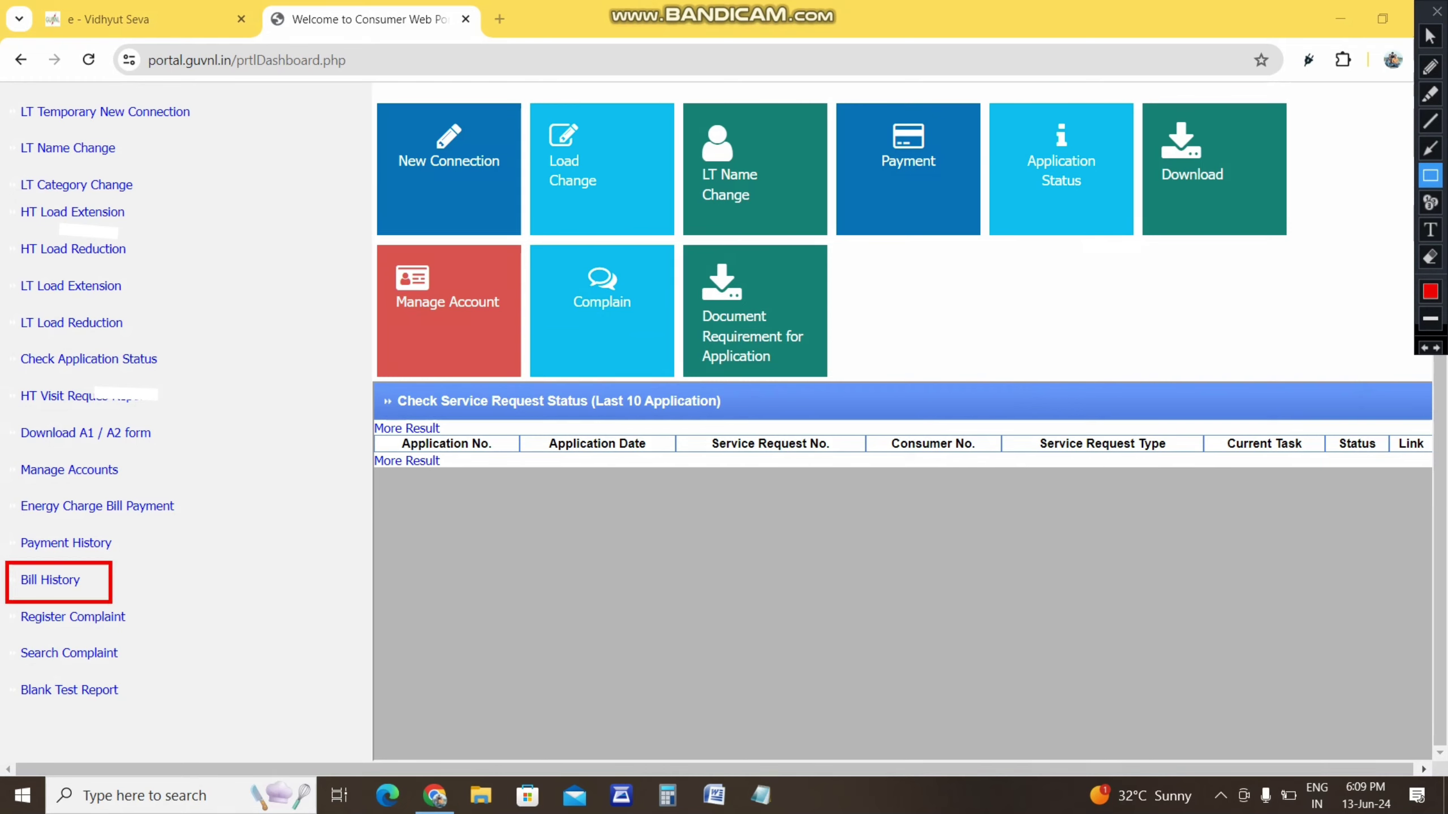
key("ctrl+z")
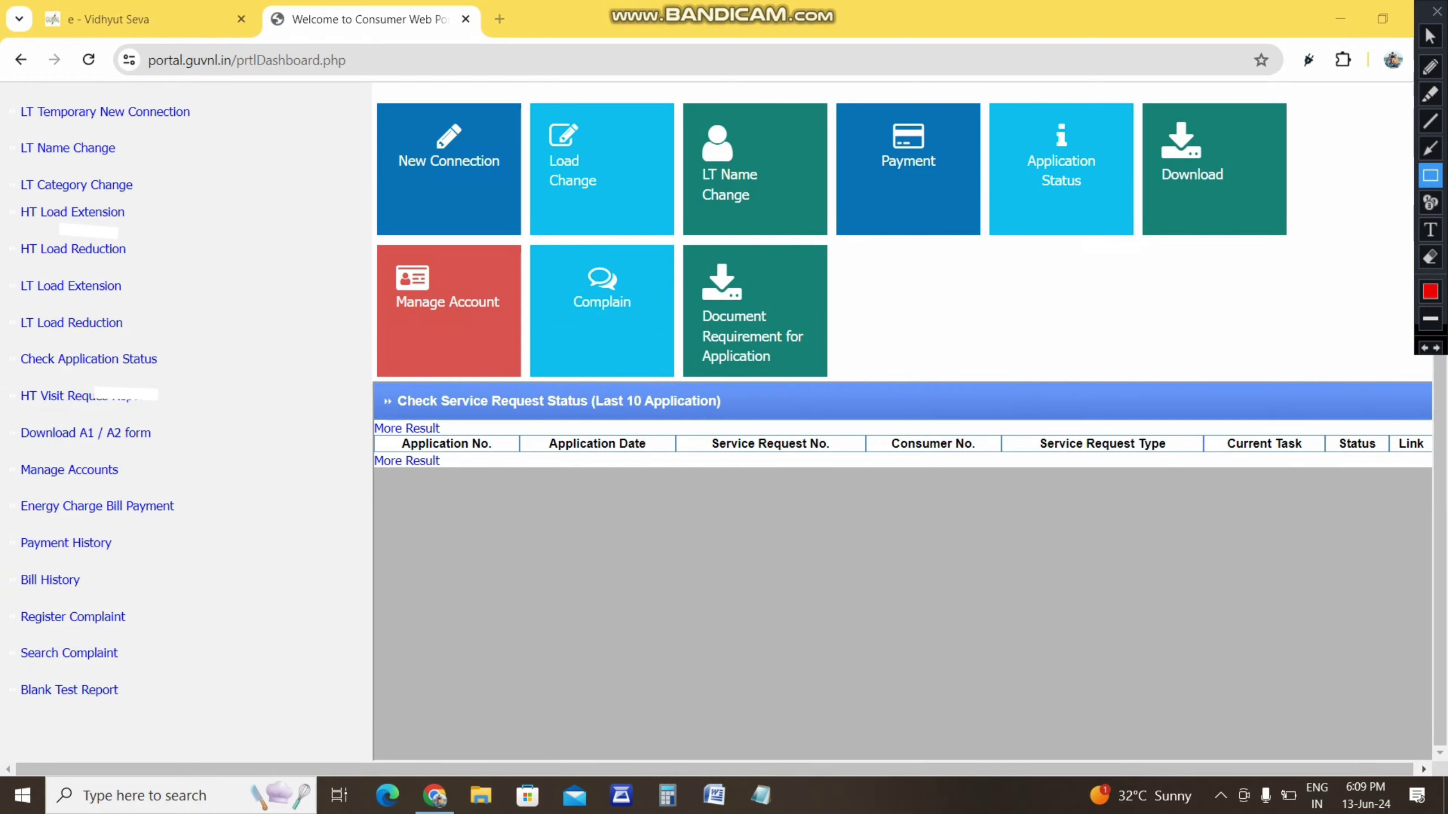
left_click(1430, 36)
left_click(50, 579)
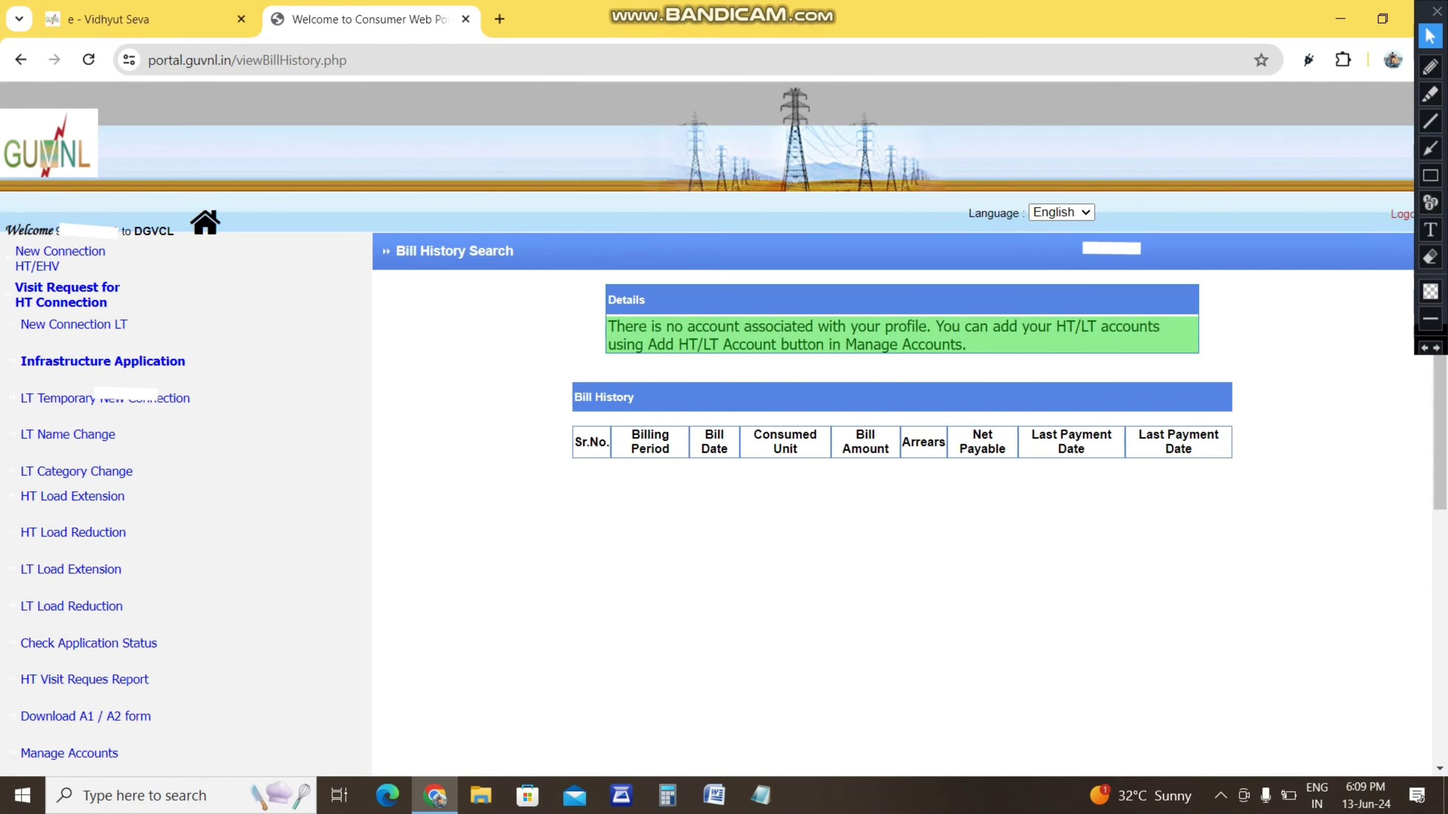
Step: Scroll through the Bill History Search page reporting no linked account and an empty table
left_click(1430, 258)
left_click(126, 395)
left_click(1430, 36)
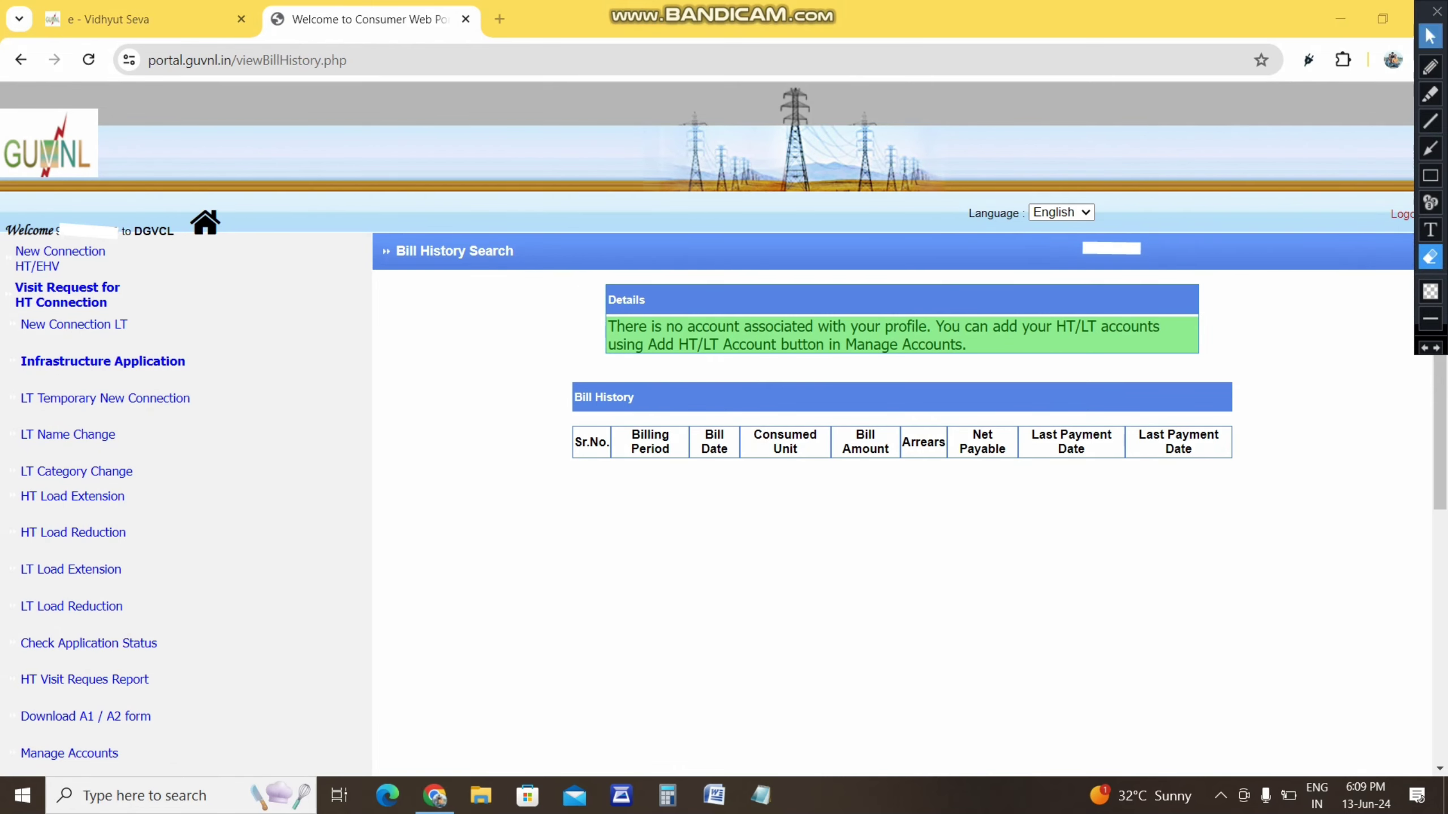
scroll(1140, 246, "down", 3)
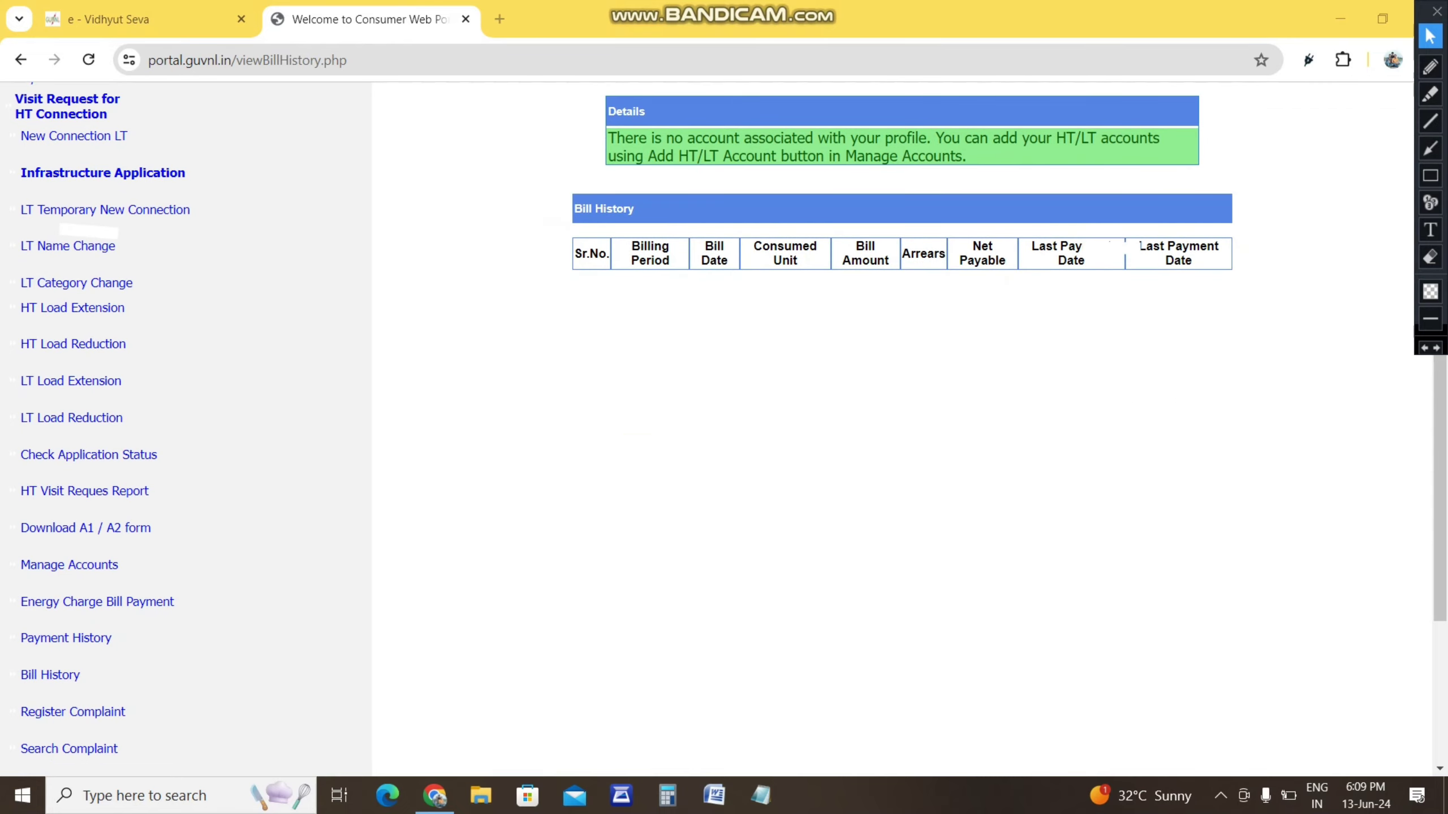
scroll(1140, 246, "up", 2)
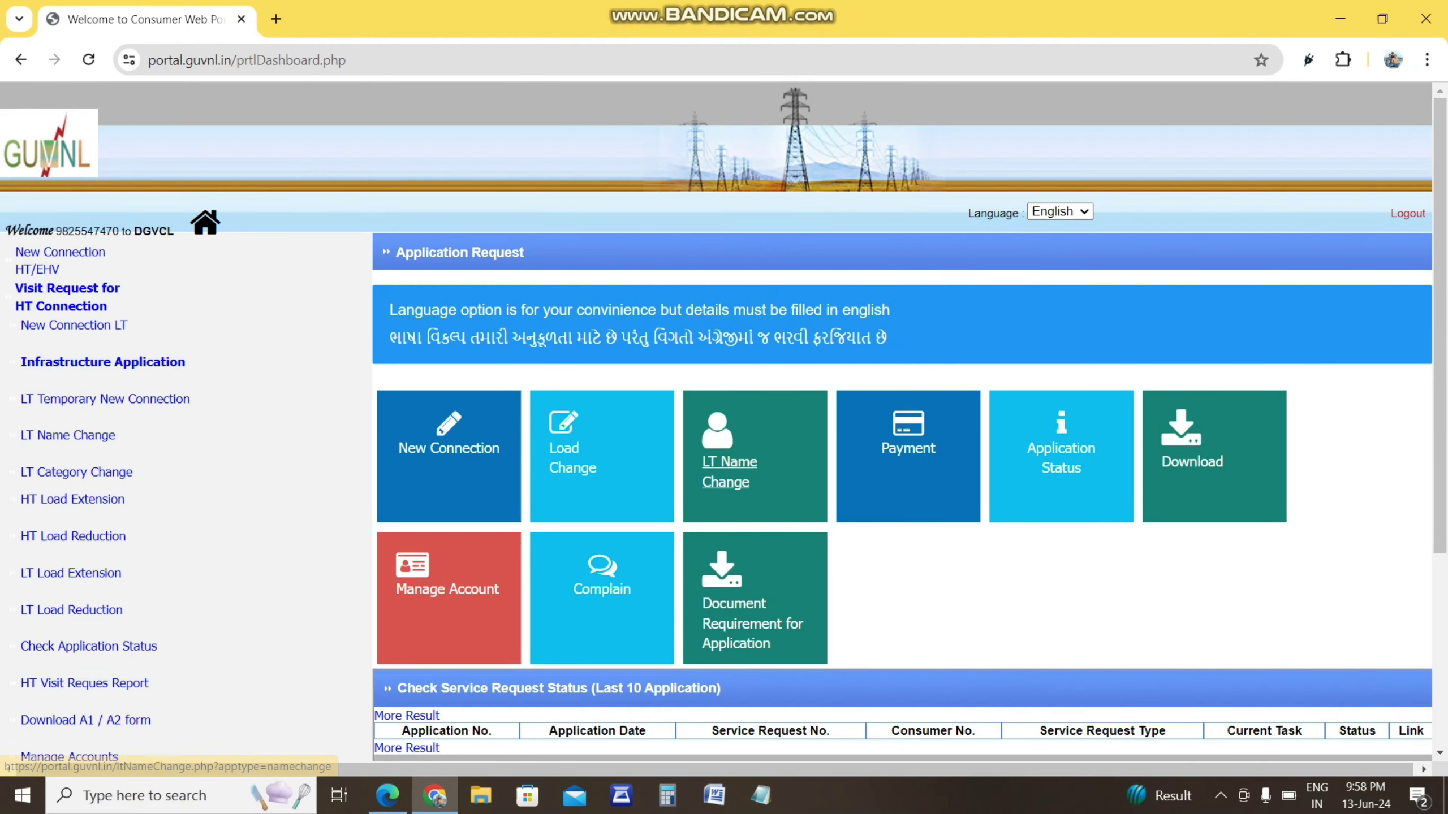
scroll(754, 456, "down", 2)
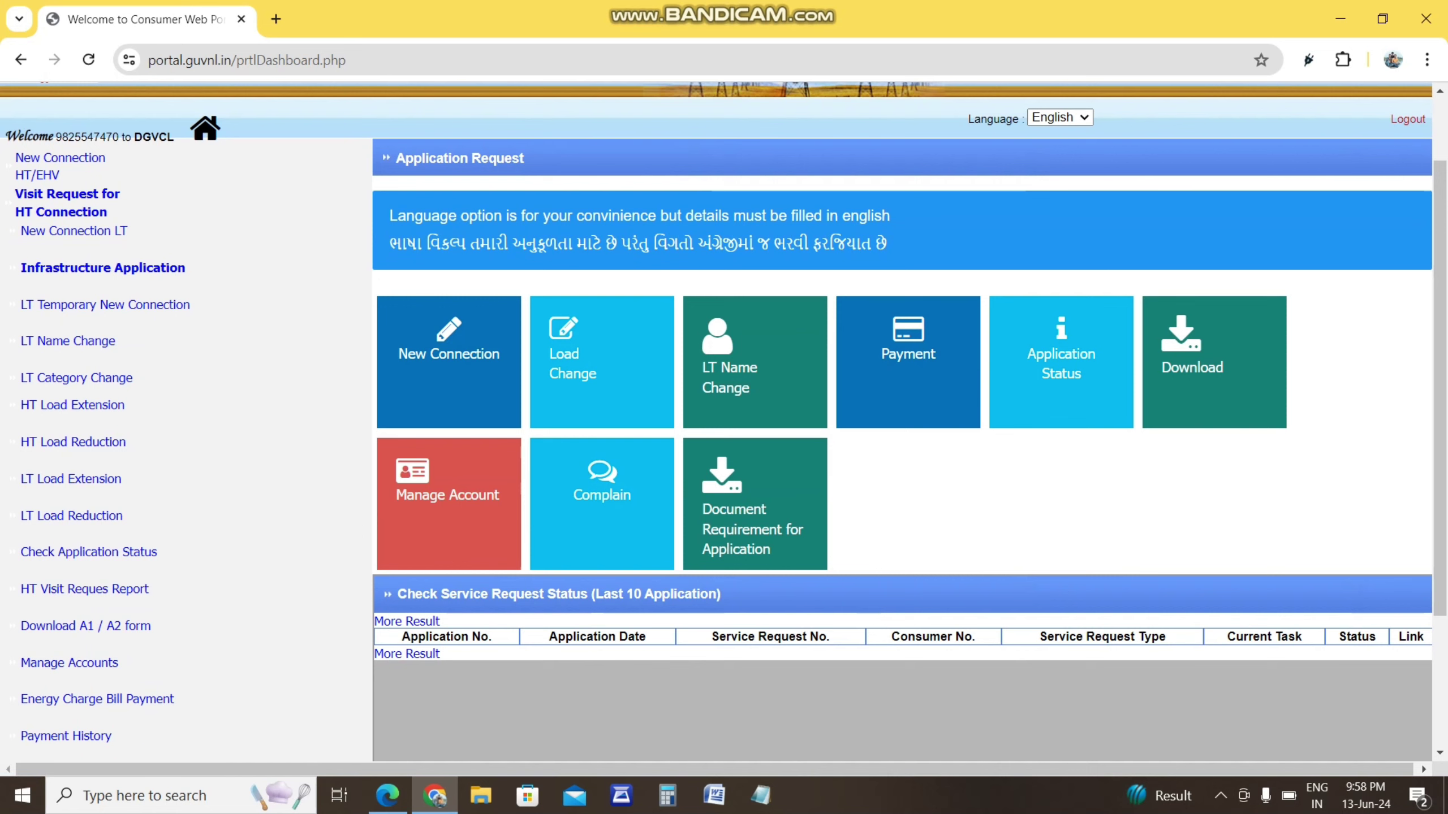
Step: Reopen Bill History Search from the left menu
scroll(724, 420, "down", 1)
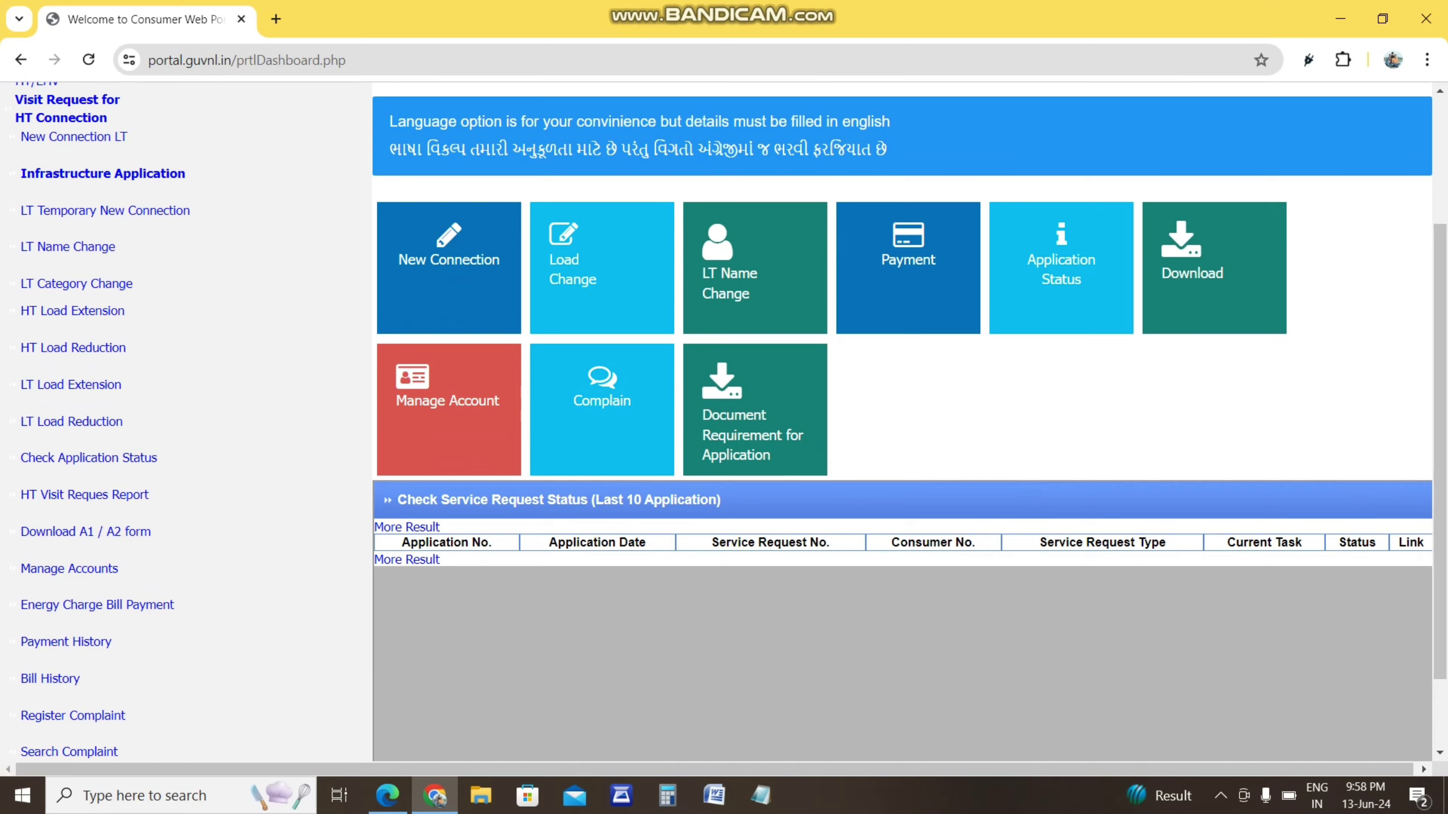
scroll(723, 420, "up", 1)
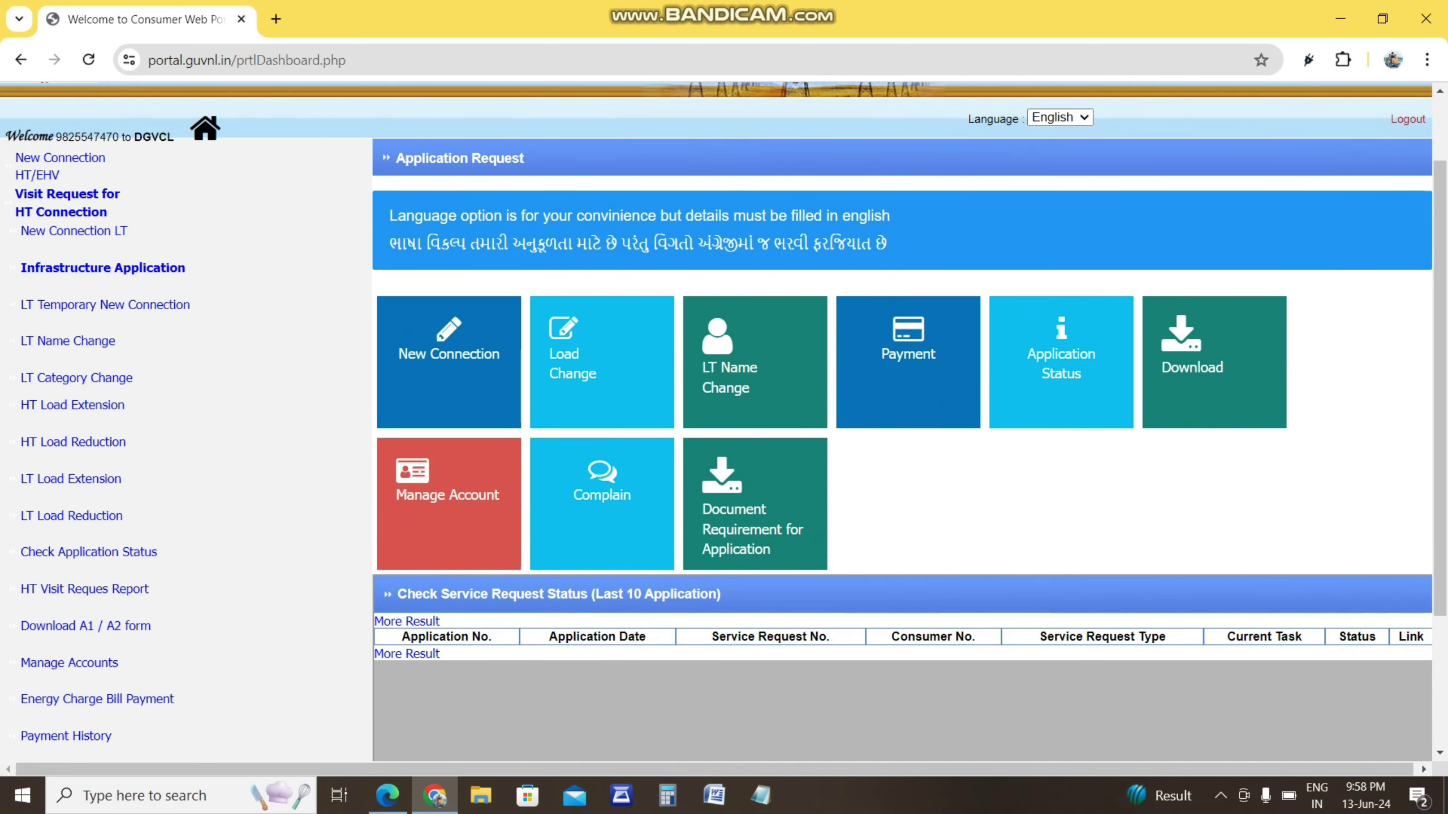
scroll(52, 673, "down", 2)
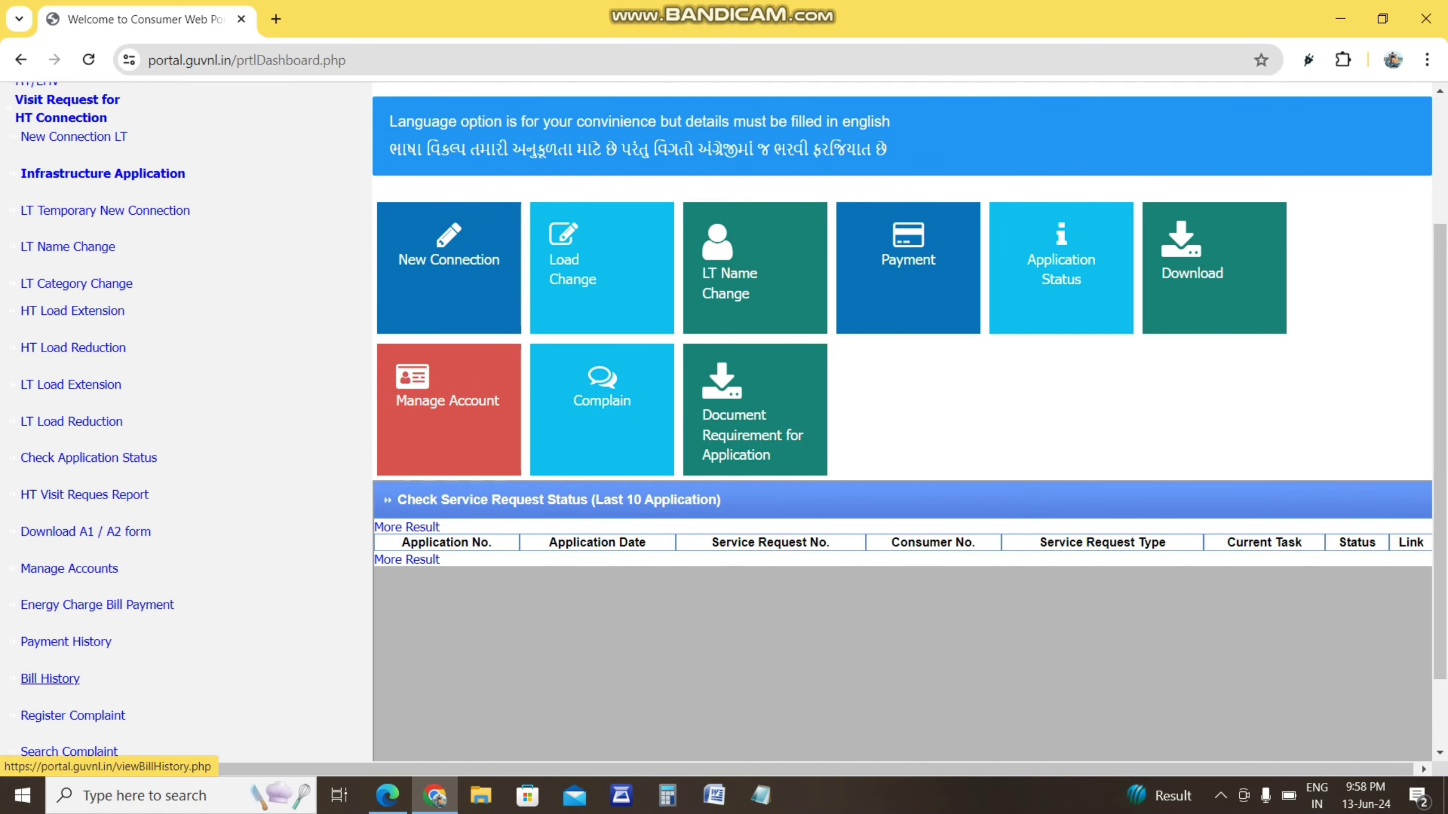
left_click(51, 679)
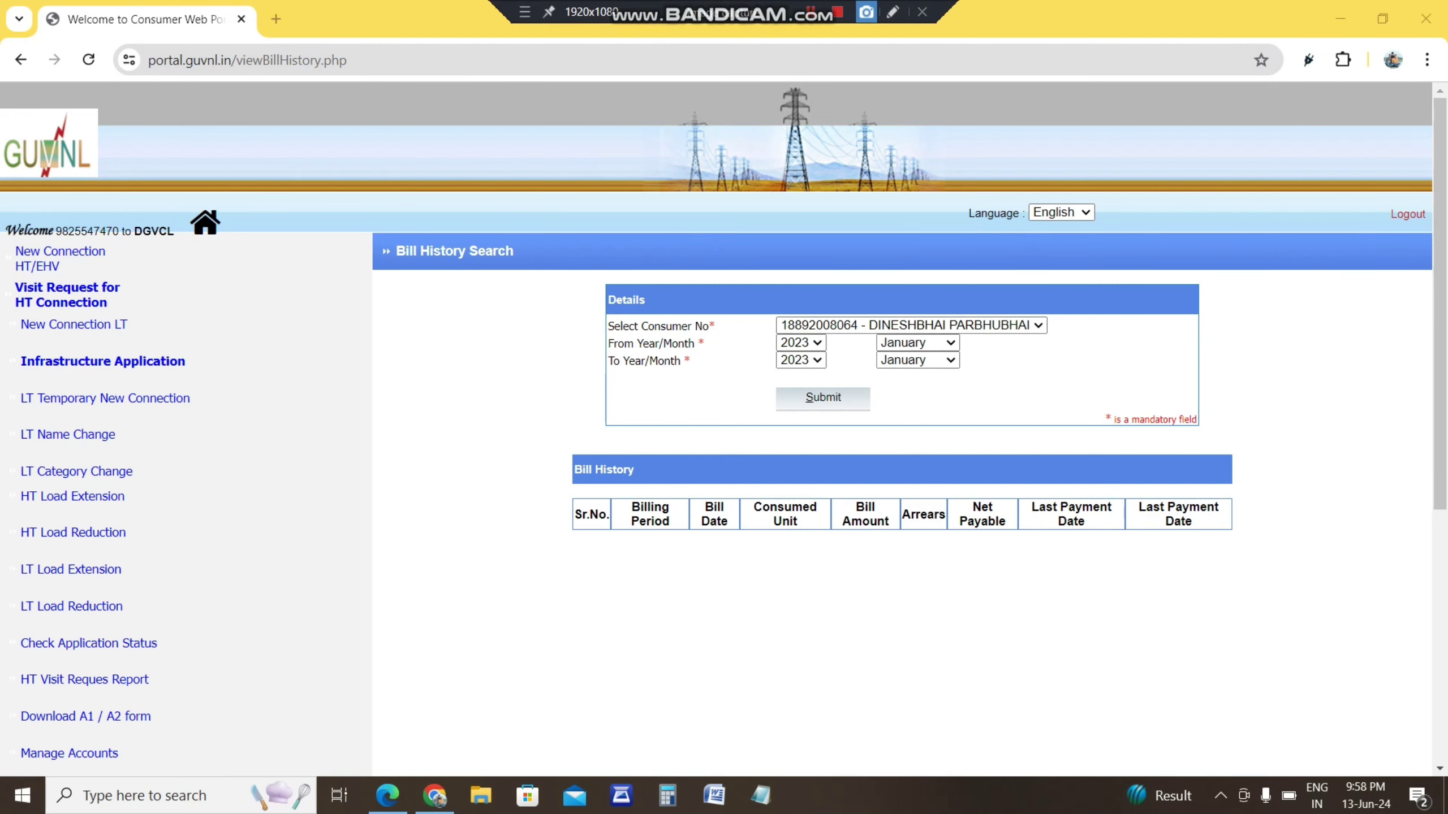
Step: Review the search page, then return to the dashboard via the home icon
key("ctrl+alt+d")
left_click(1430, 176)
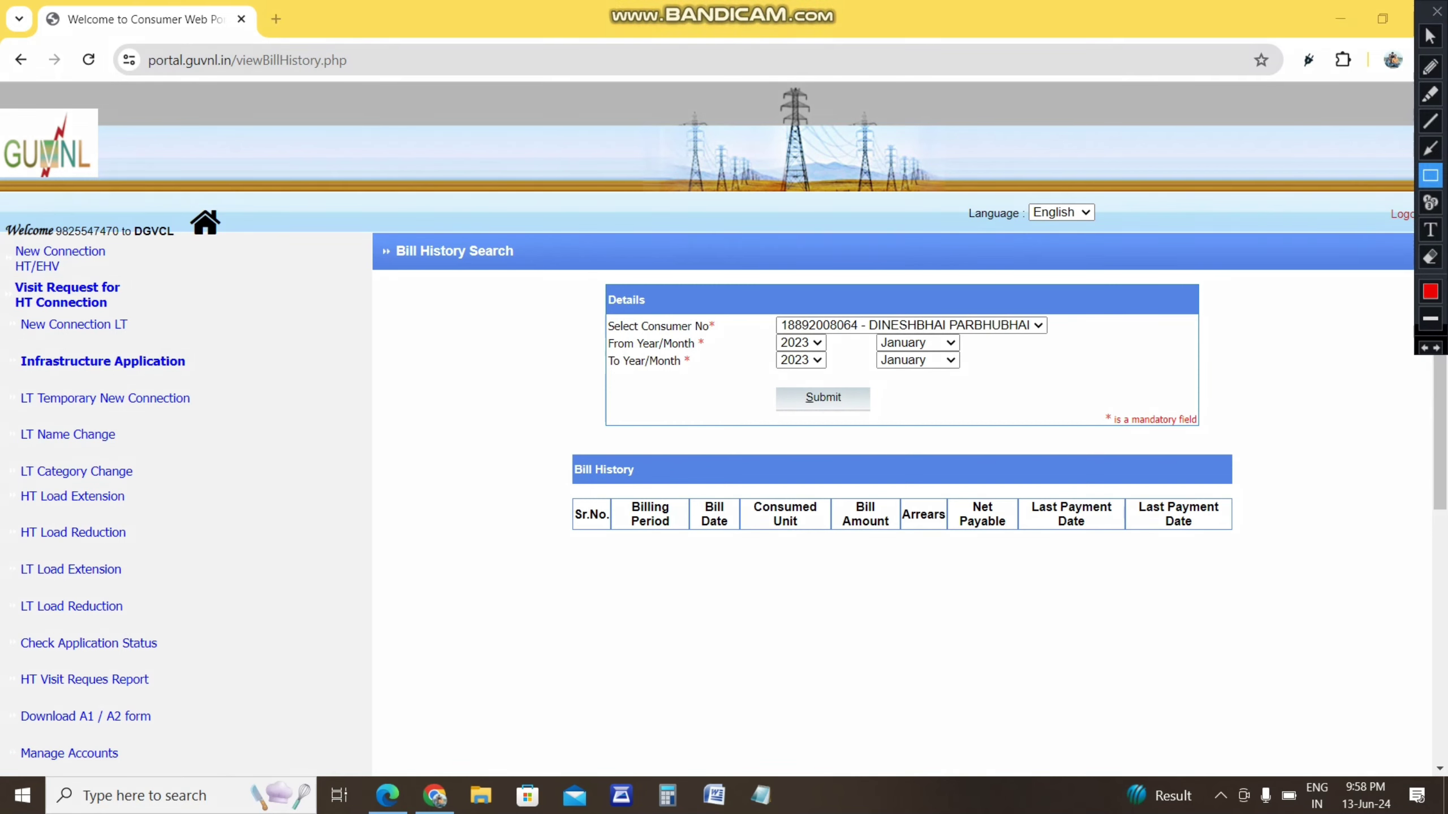
mouse_move(579, 266)
left_mouse_down()
mouse_move(695, 418)
mouse_move(1191, 416)
left_mouse_up()
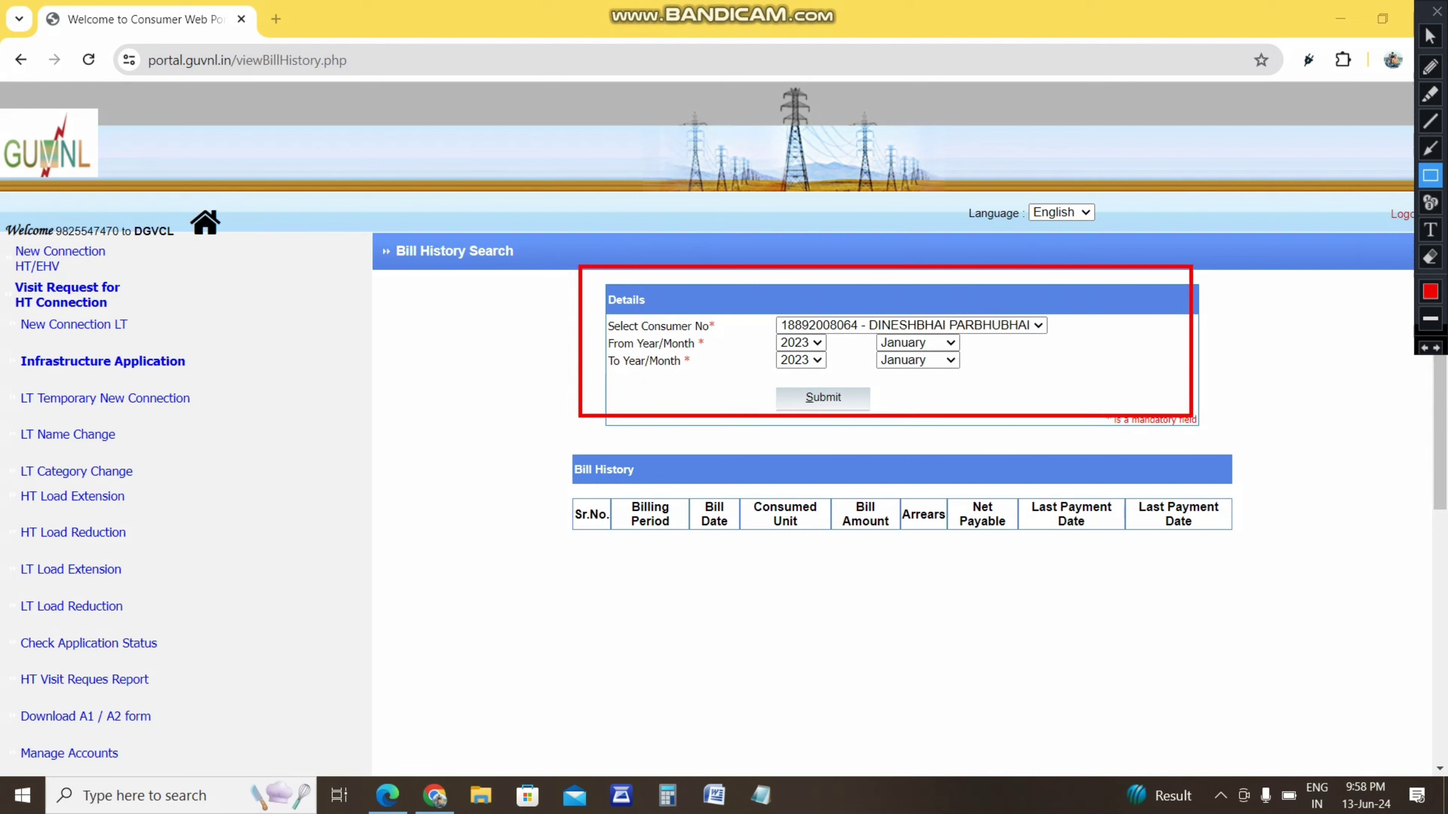
key("ctrl+z")
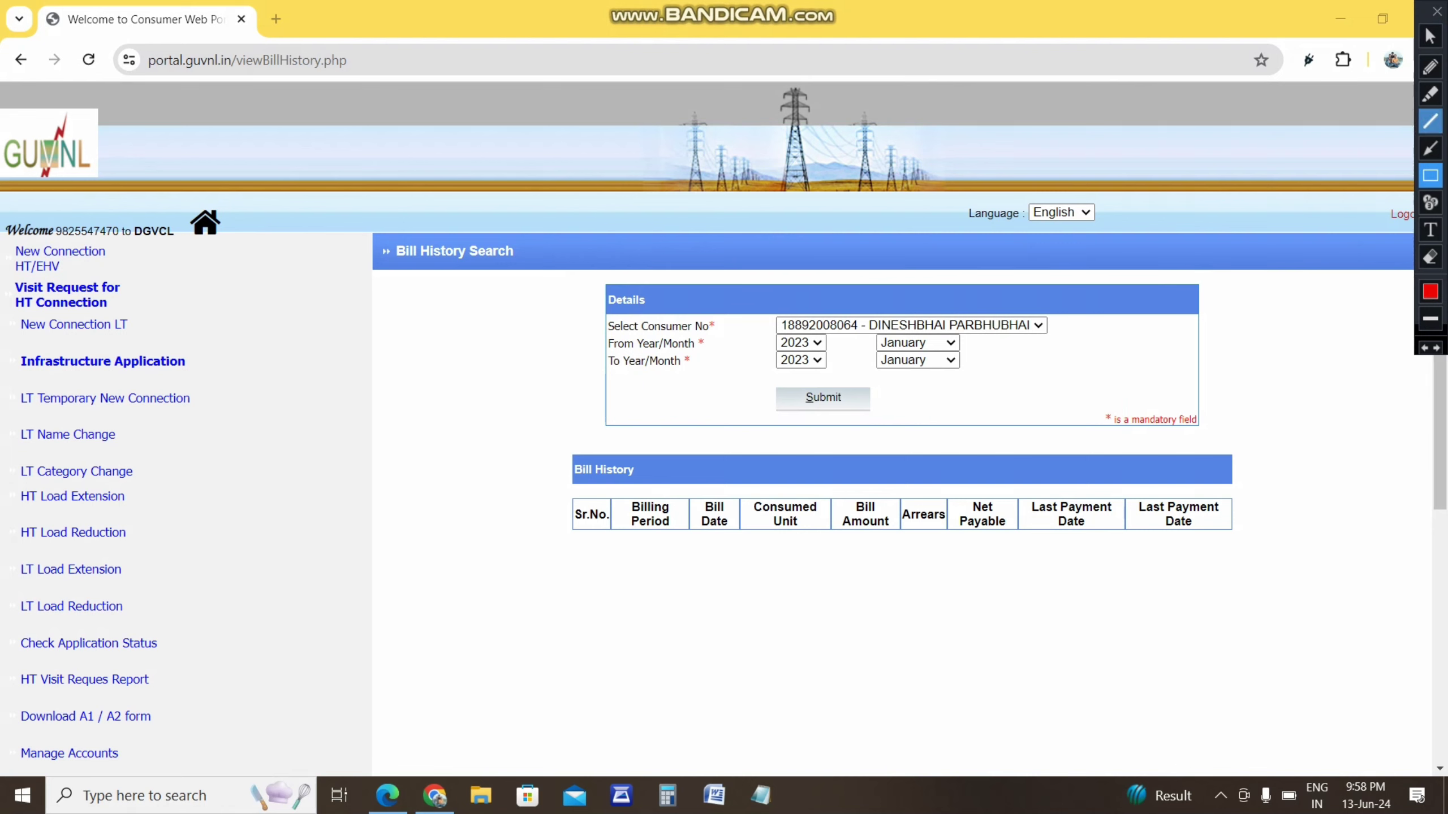
left_click(1431, 36)
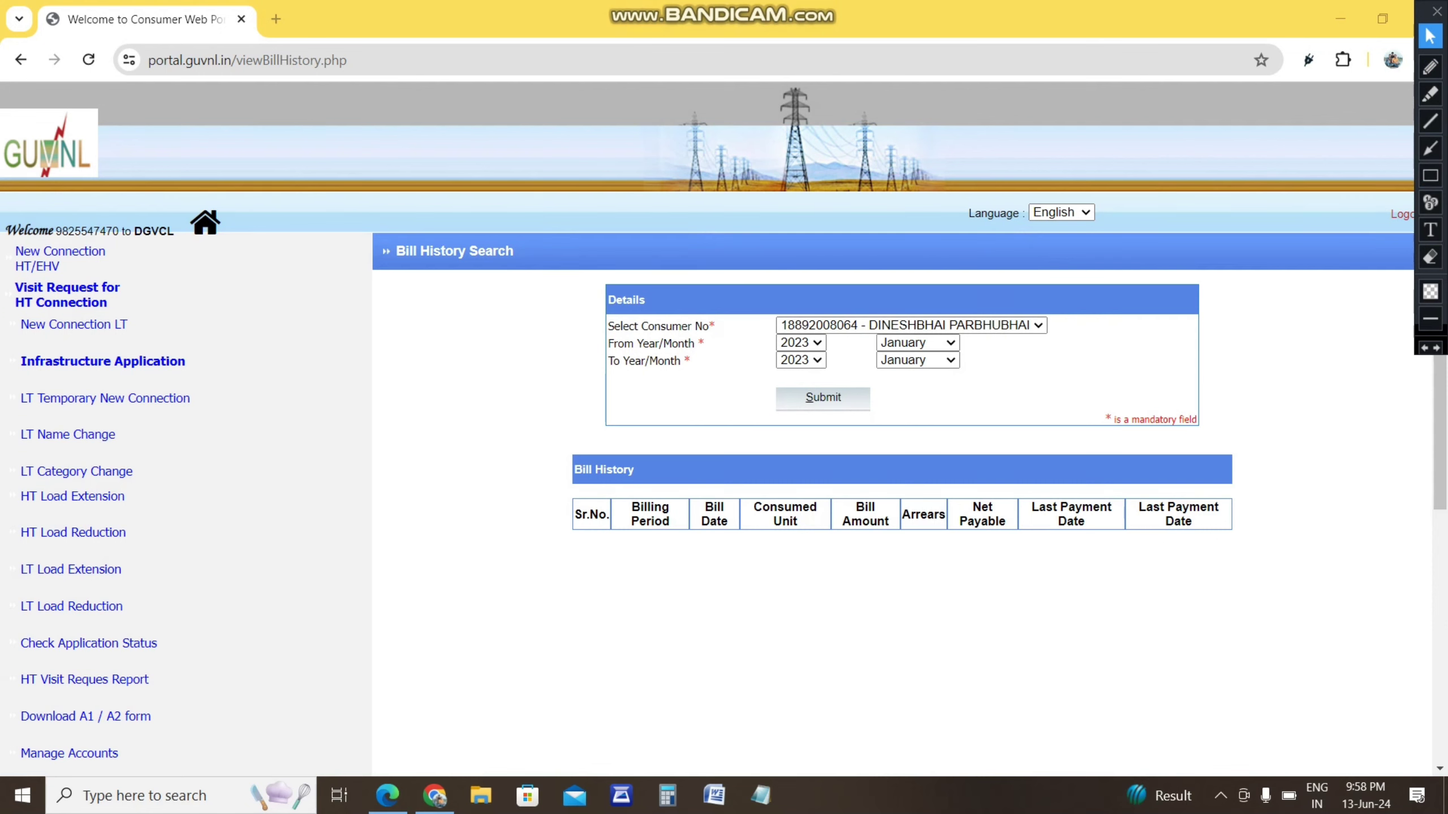
scroll(724, 427, "down", 6)
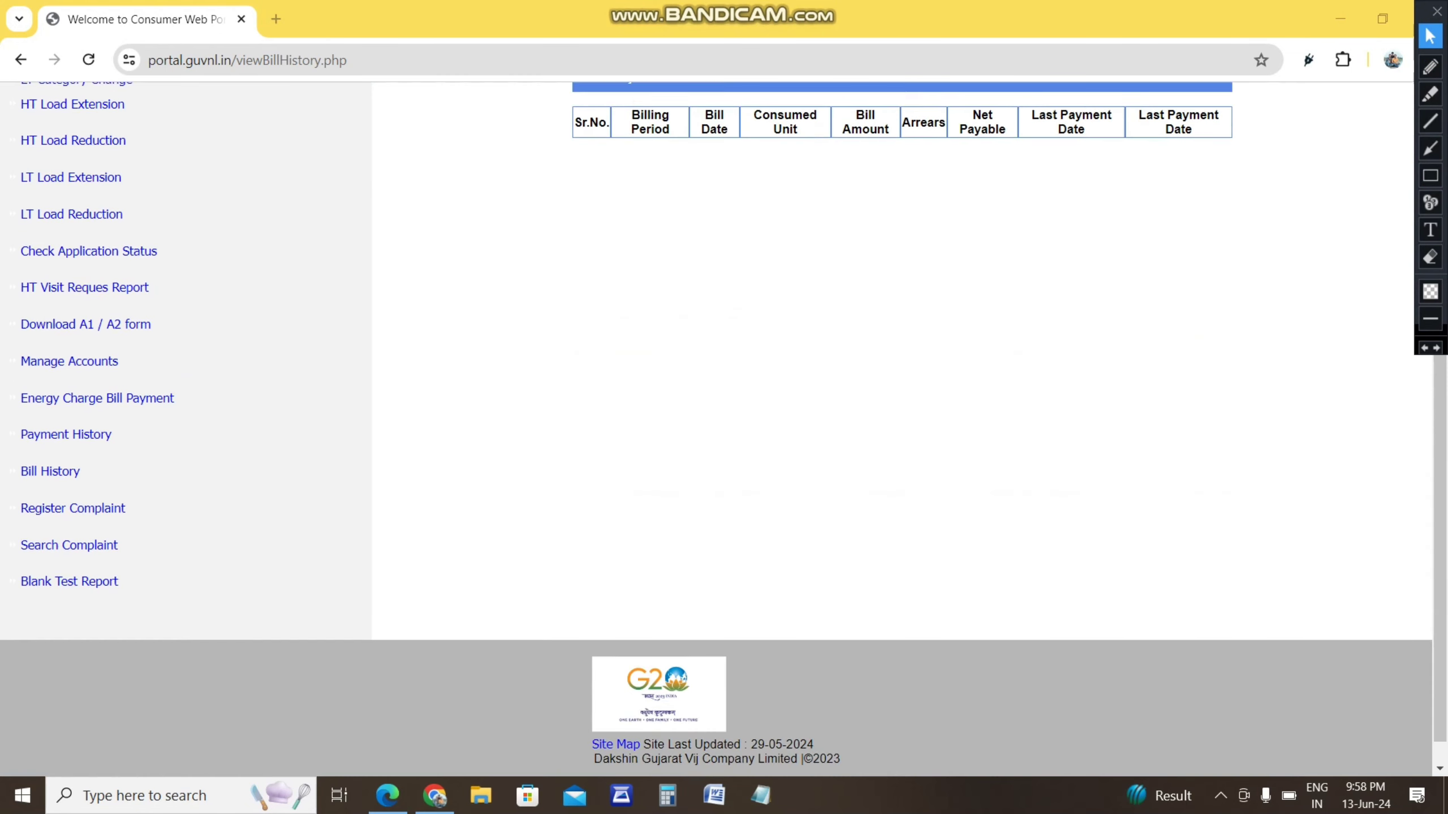
scroll(724, 428, "up", 6)
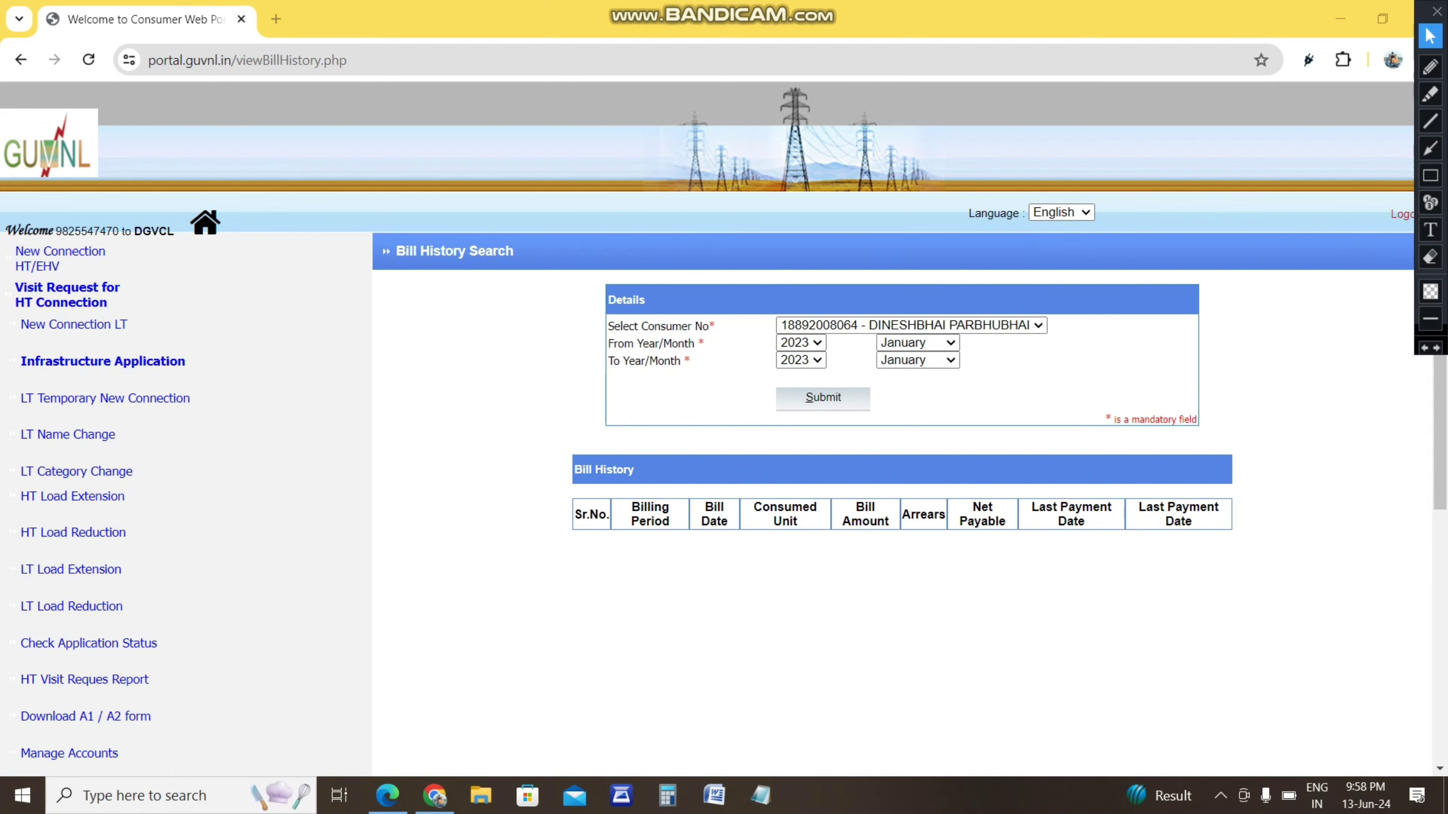
left_click(205, 222)
Step: Open the Manage Consumer Accounts page from the Manage Account tile
scroll(752, 427, "down", 3)
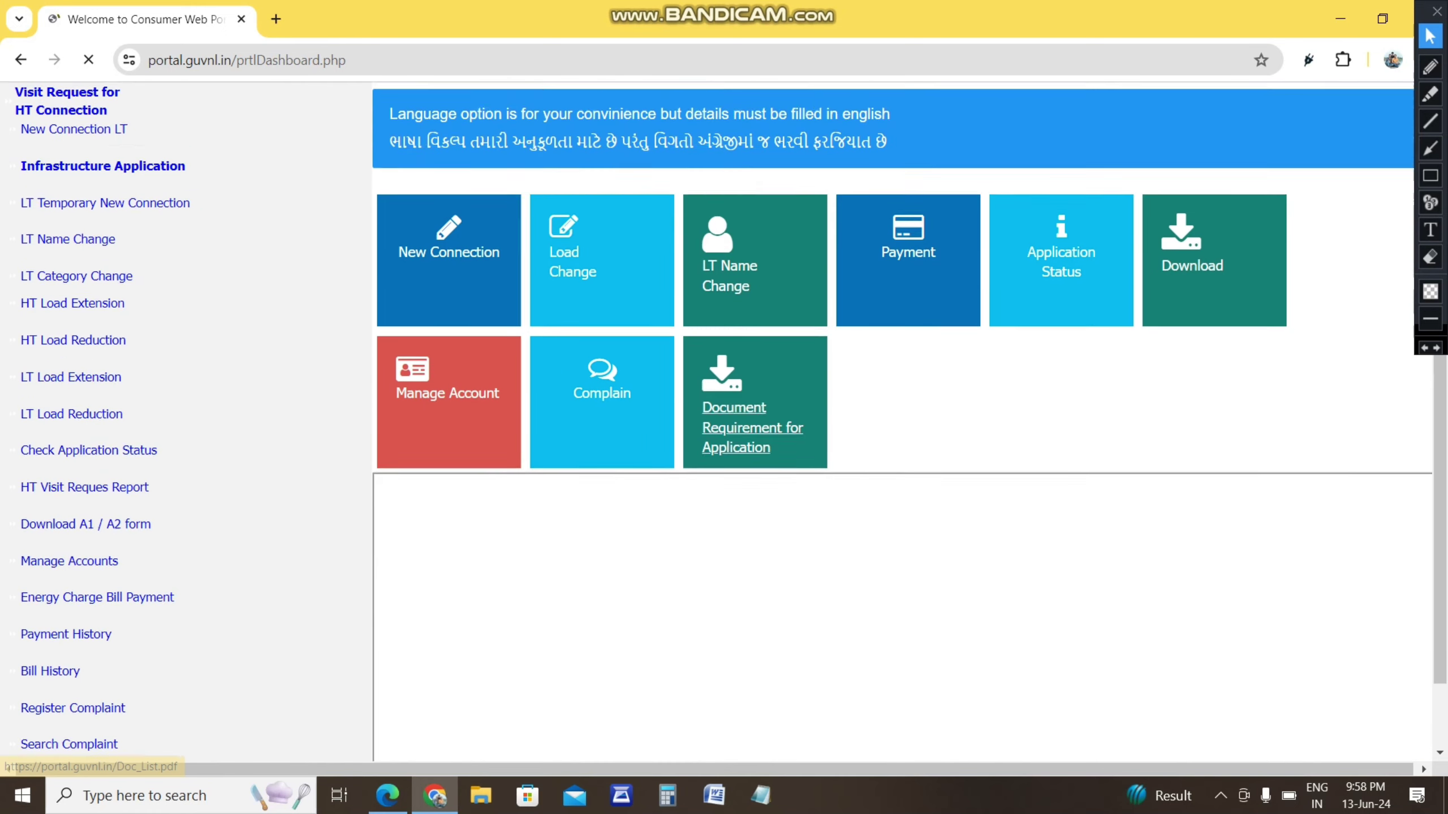
scroll(740, 427, "down", 2)
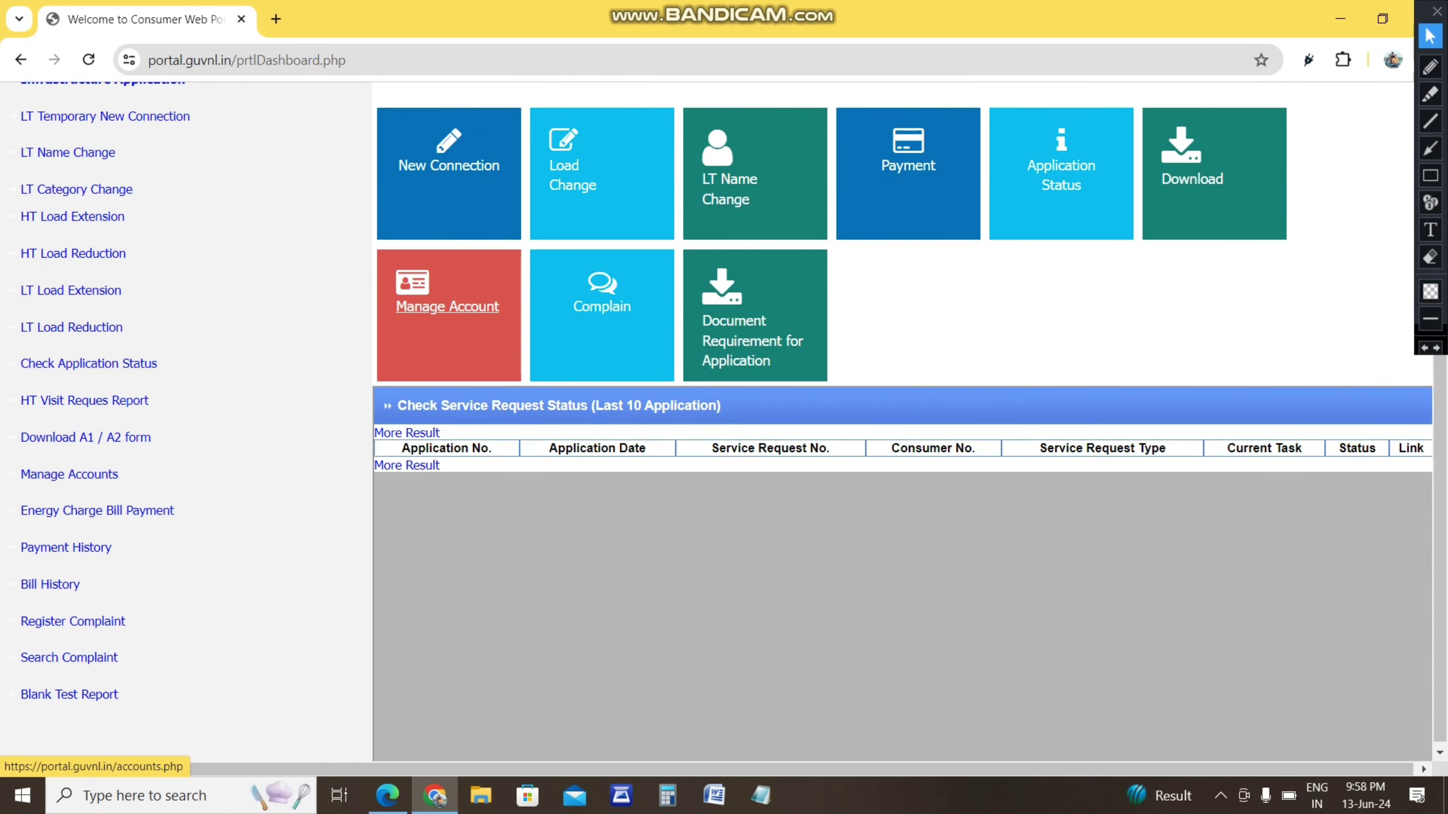
left_click(447, 307)
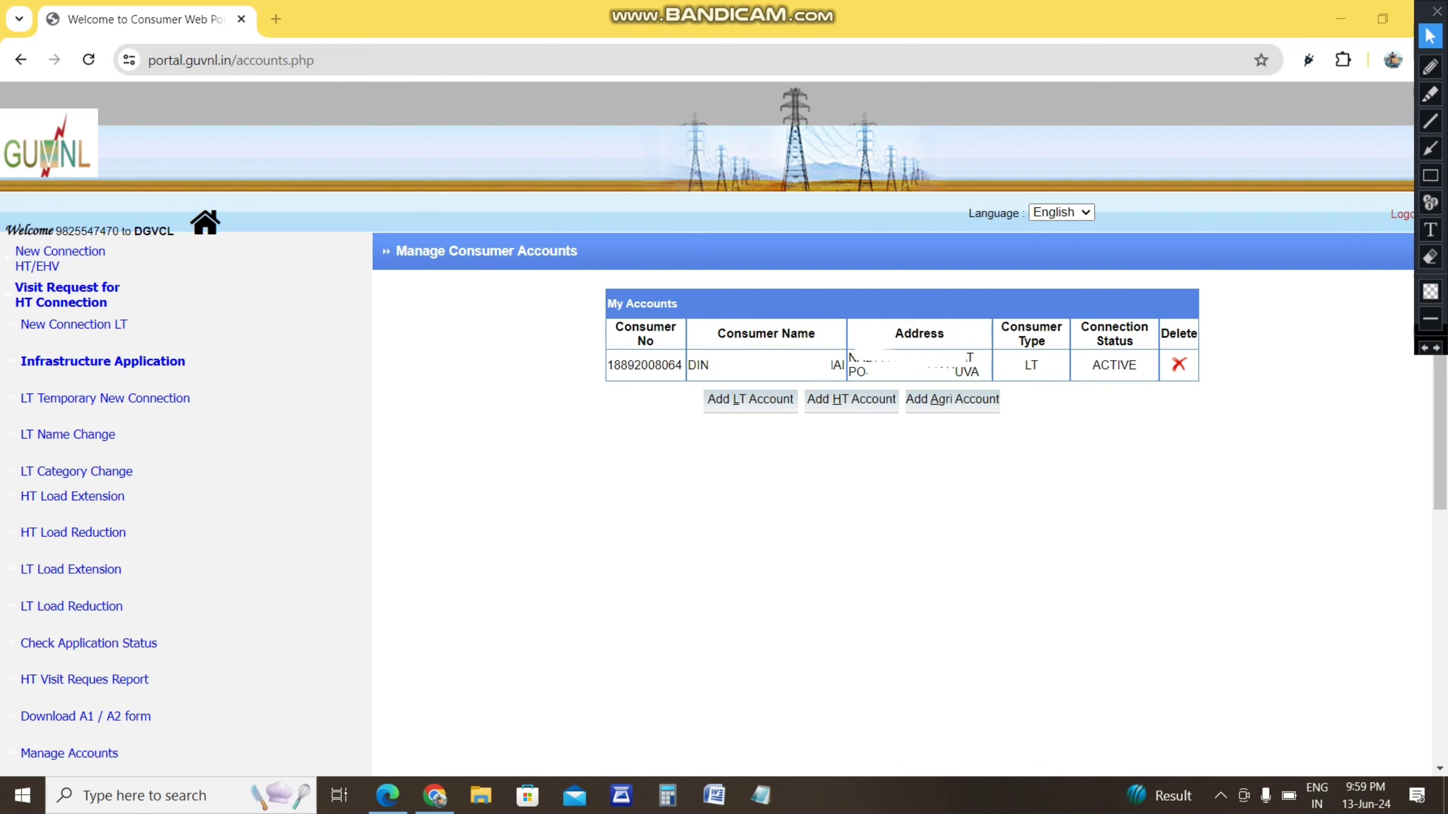
Step: Review the linked ACTIVE LT account, then bring up the Add LT Account form
left_click(1431, 176)
mouse_move(598, 282)
left_mouse_down()
mouse_move(1169, 464)
mouse_move(1224, 425)
left_mouse_up()
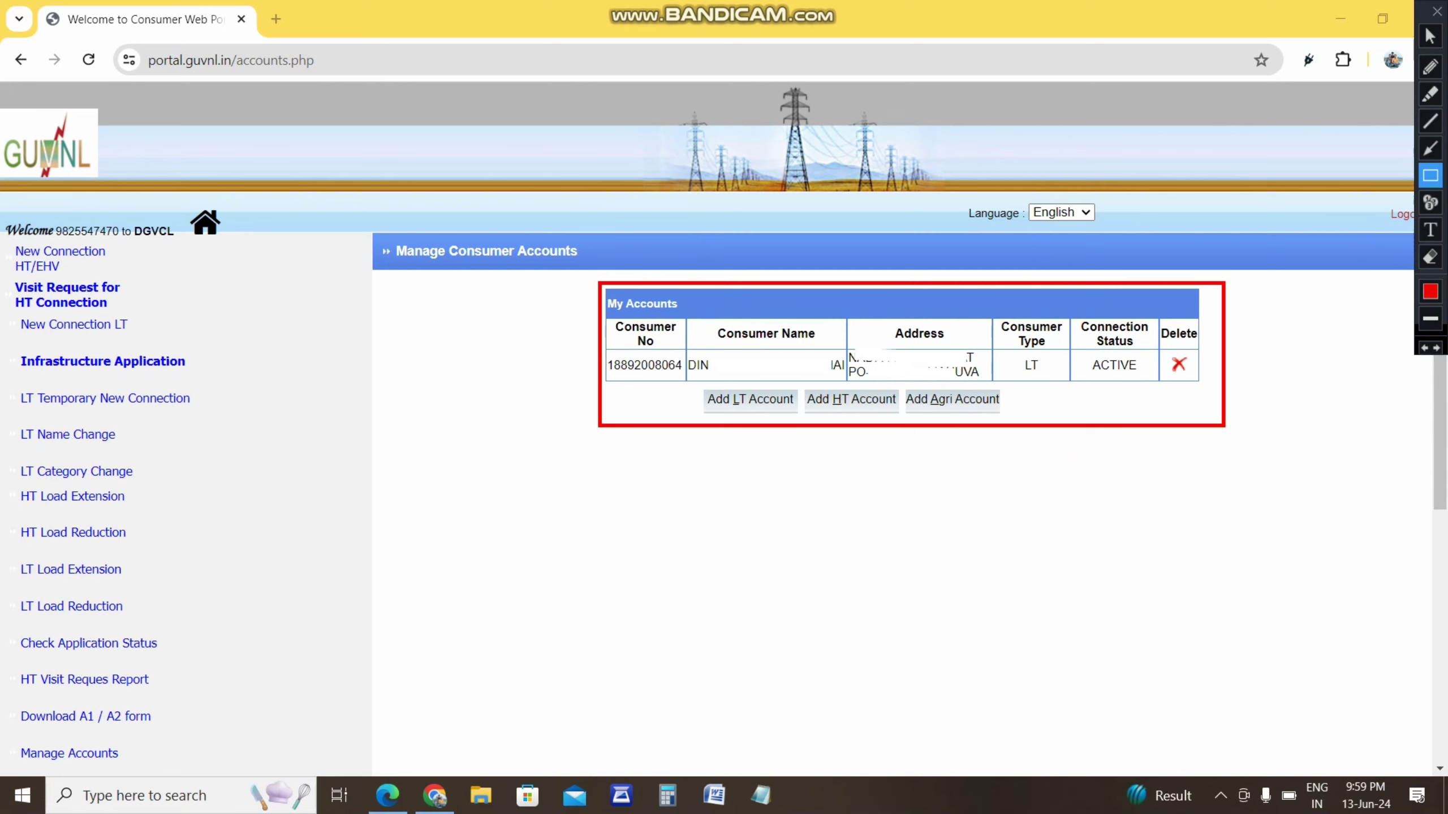
key("ctrl+z")
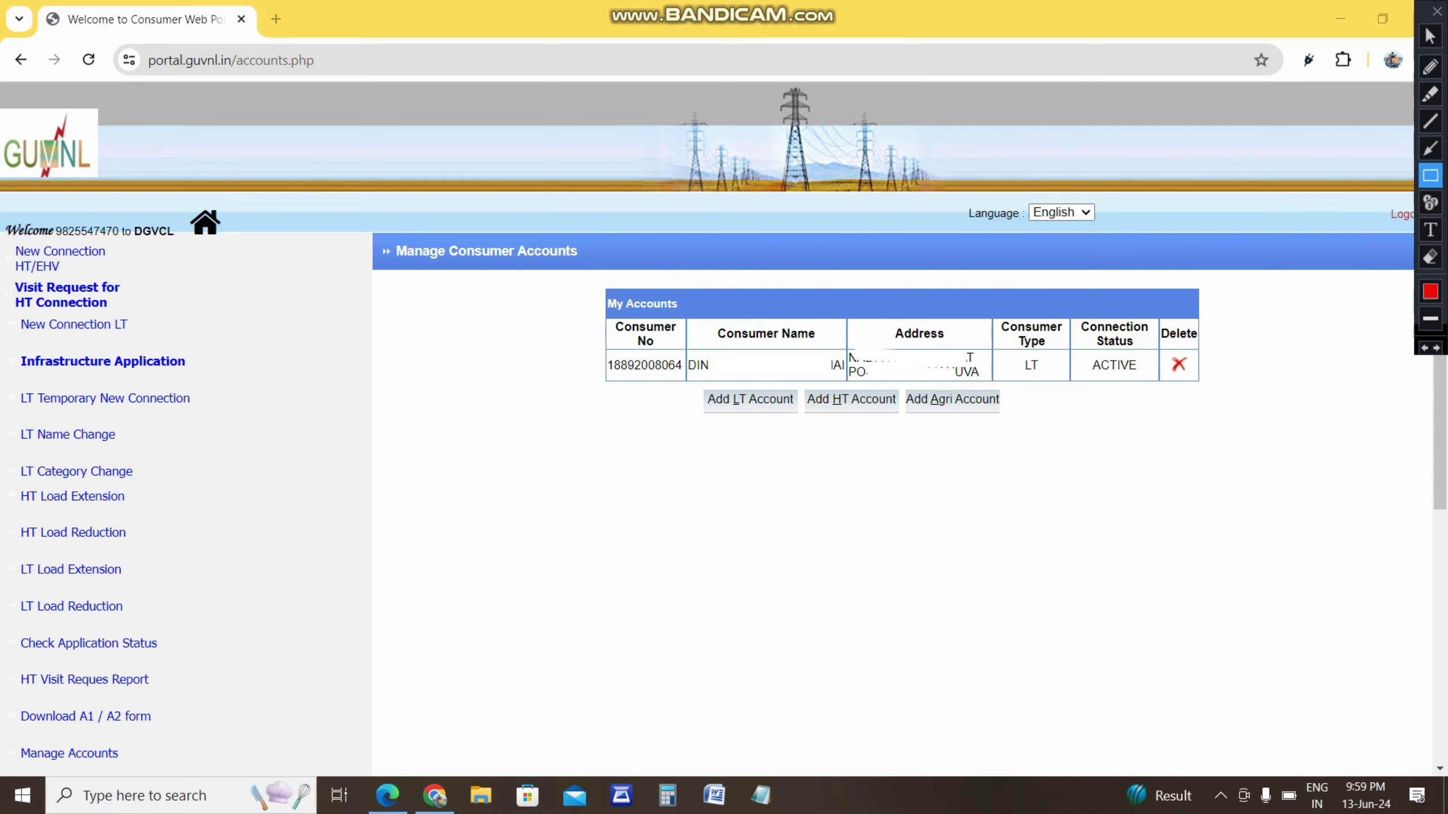
mouse_move(694, 388)
left_mouse_down()
mouse_move(762, 431)
mouse_move(797, 416)
left_mouse_up()
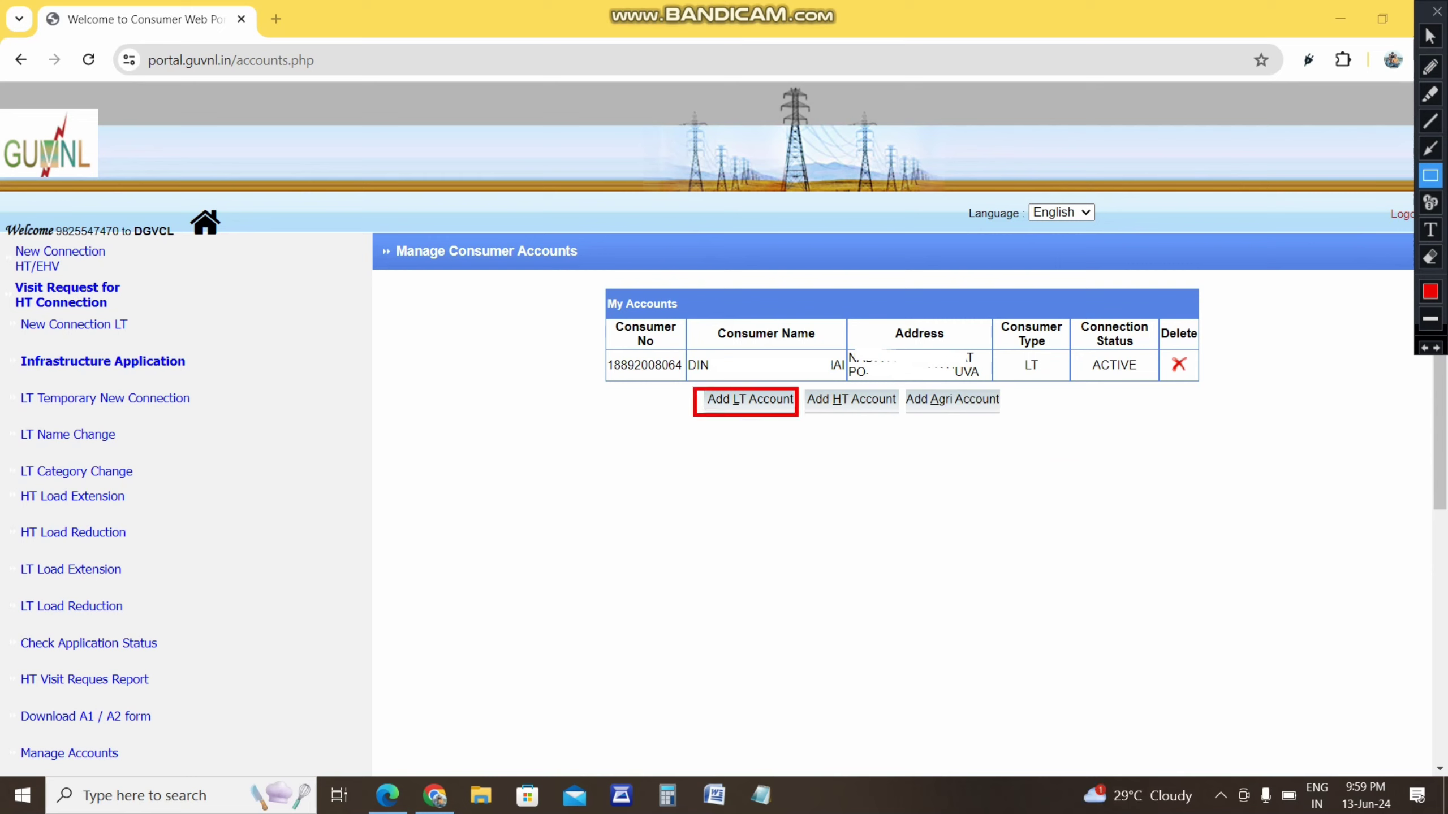
mouse_move(21, 311)
left_mouse_down()
mouse_move(43, 348)
mouse_move(145, 348)
left_mouse_up()
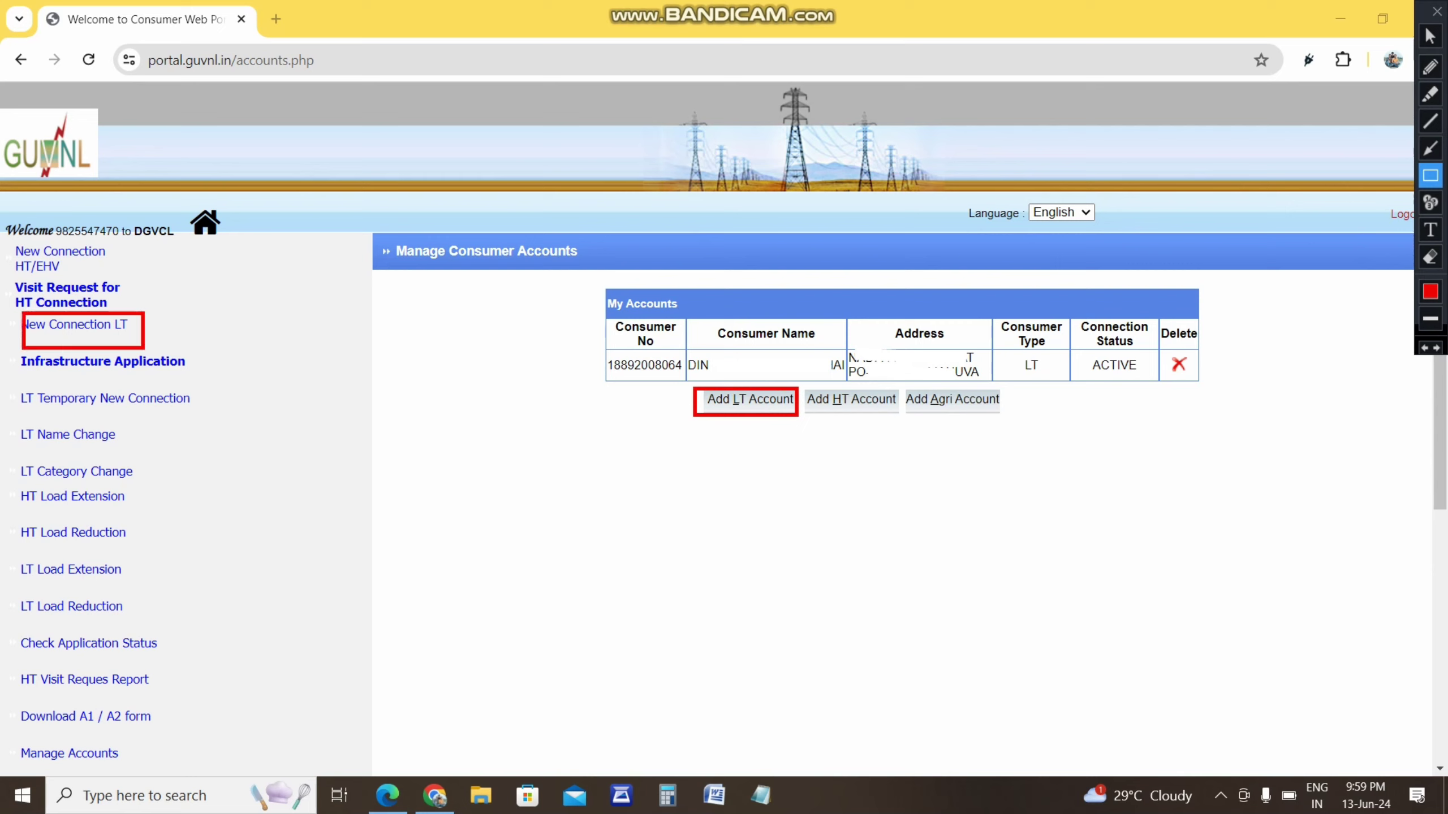
key("ctrl+z")
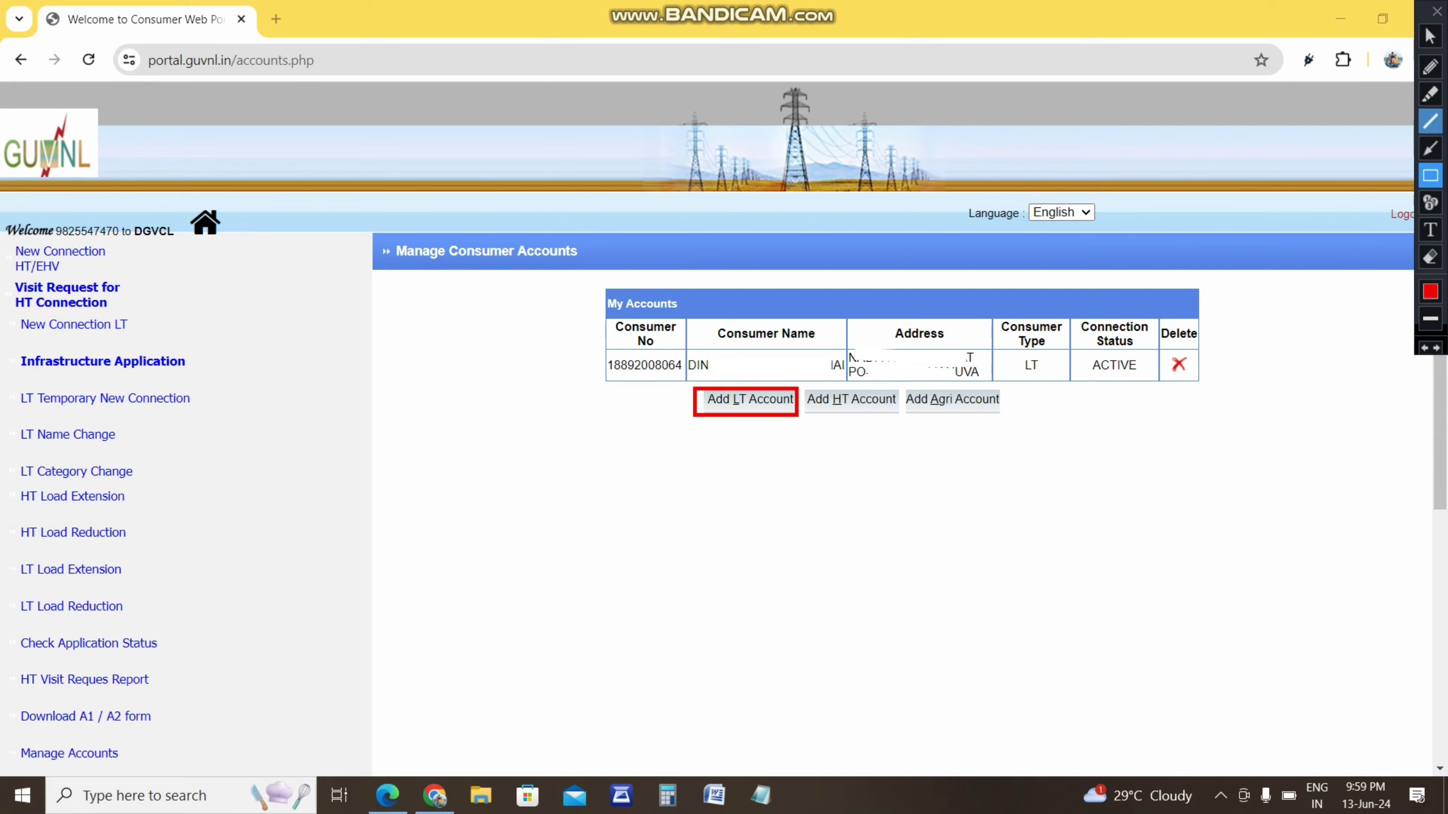
left_click(1430, 94)
left_click_drag(776, 403, 798, 375)
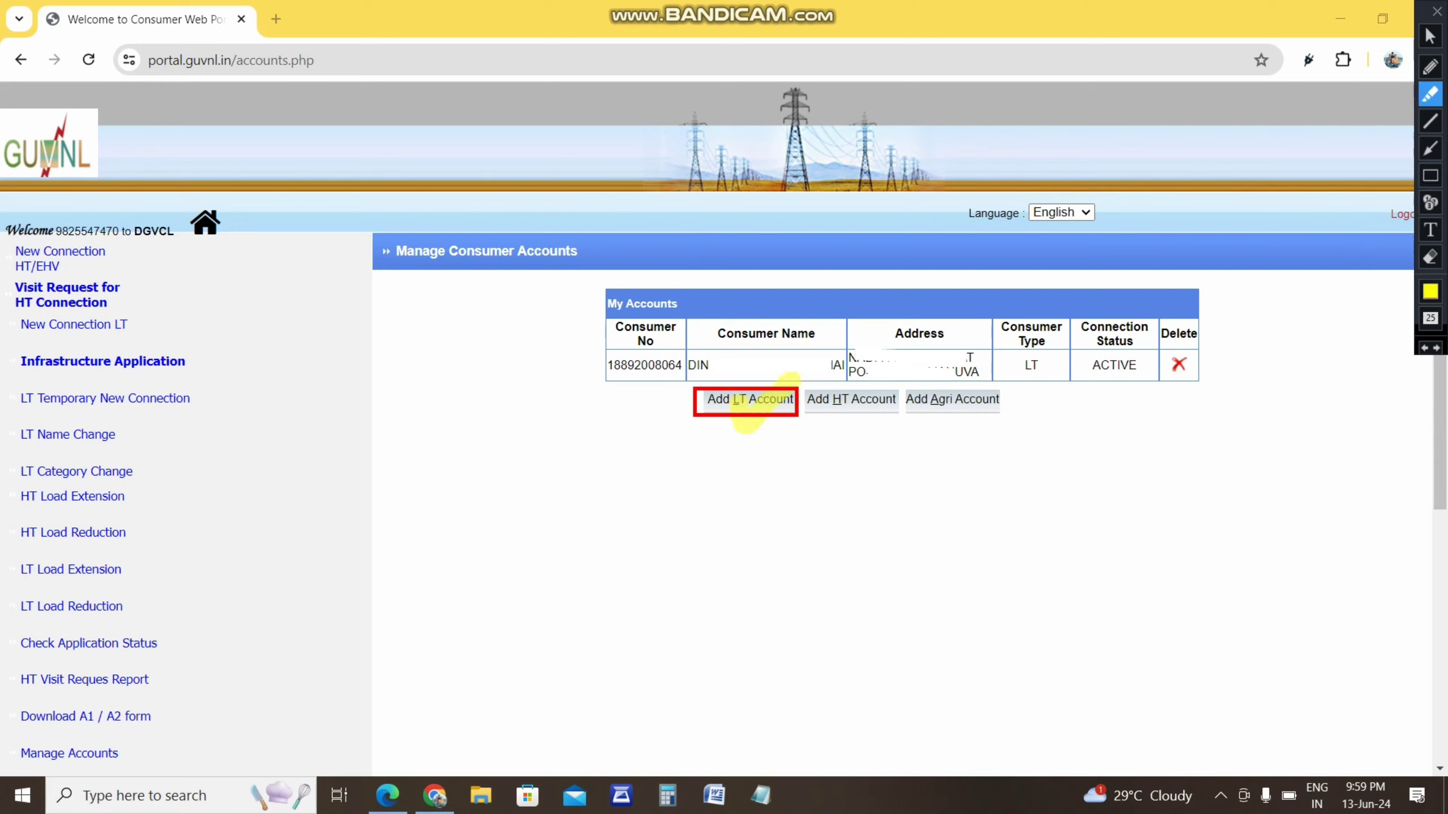
key("ctrl+z")
key("ctrl+z")
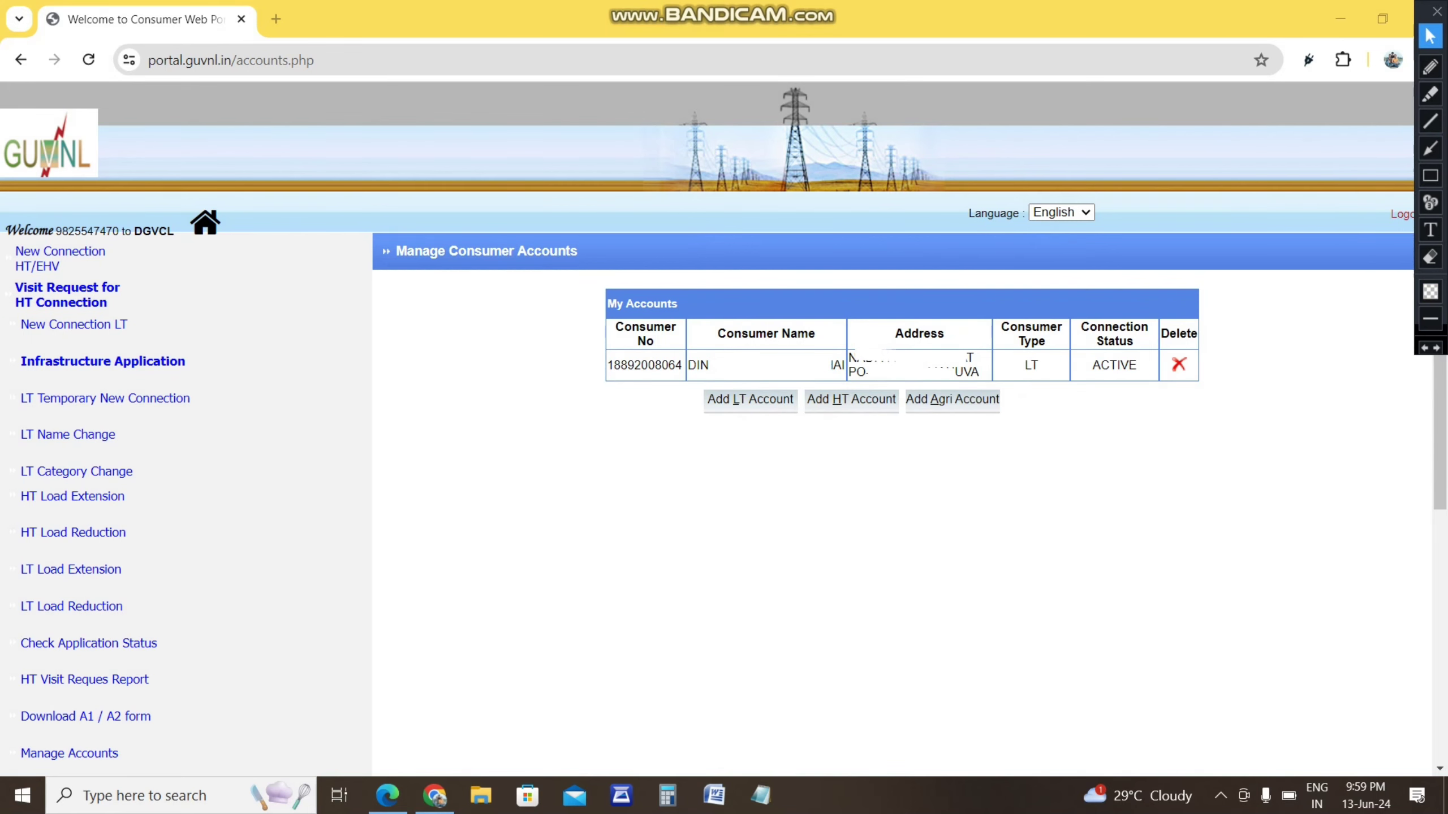
key("alt+l")
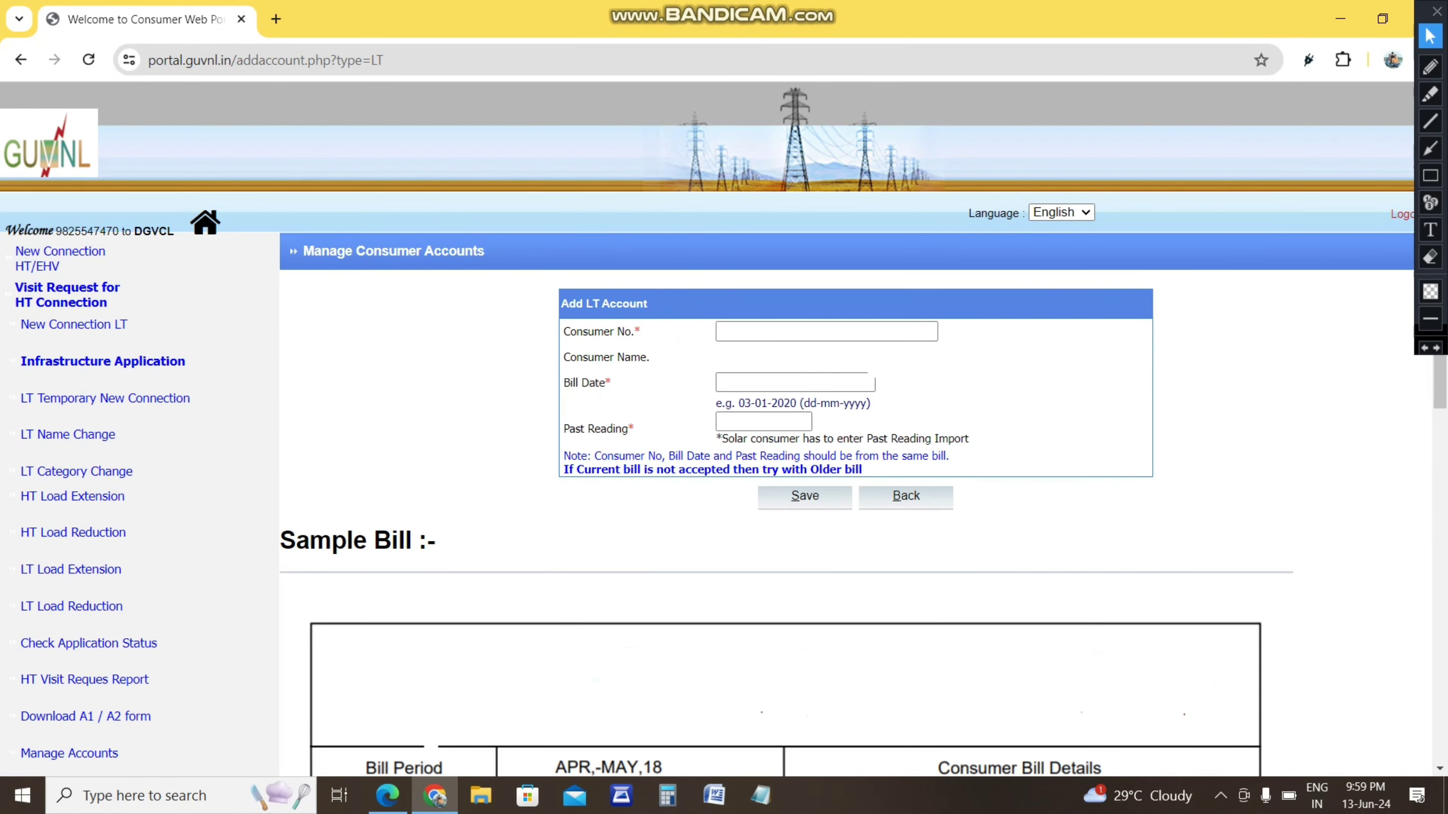
scroll(724, 428, "down", 15)
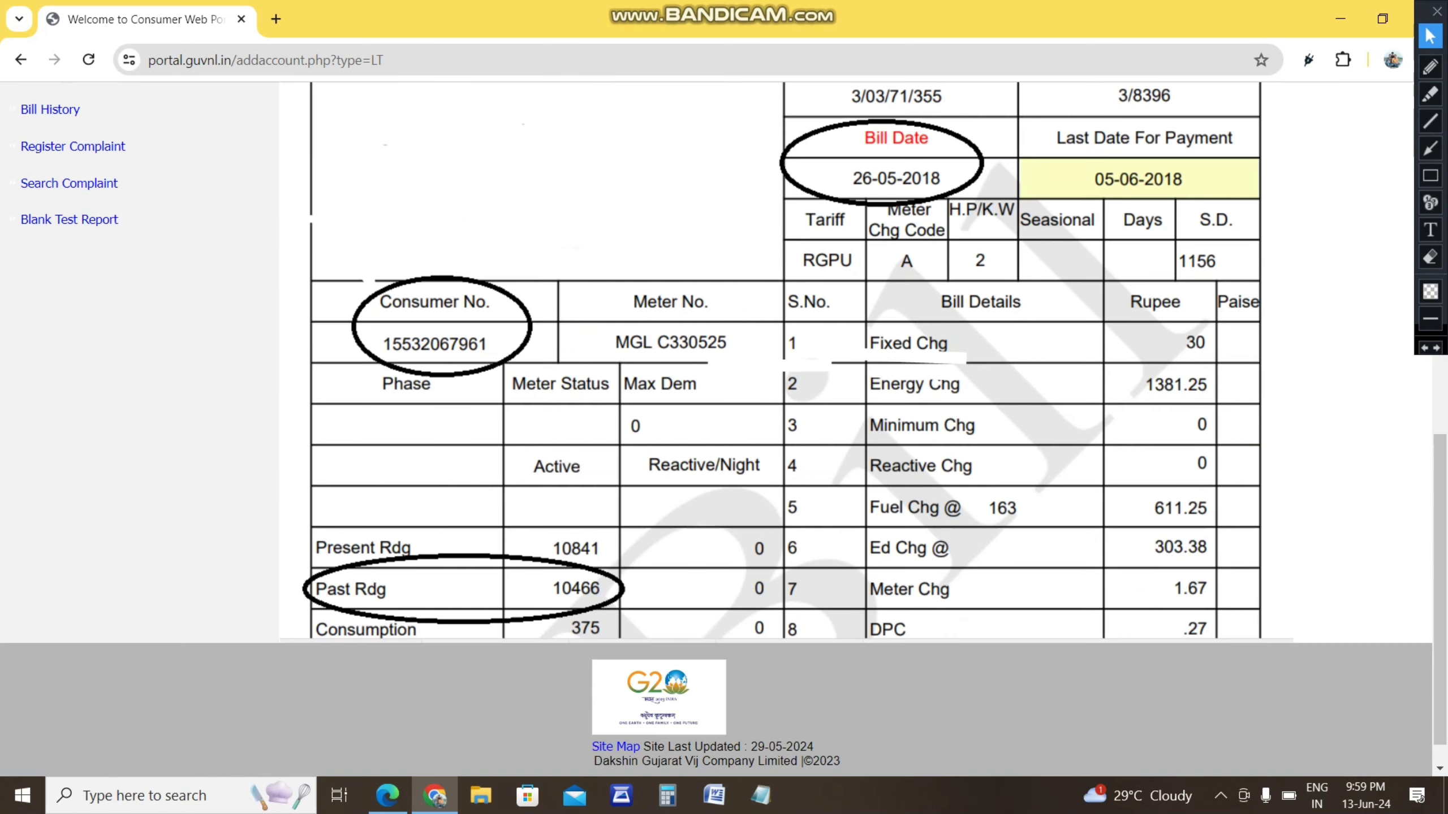
scroll(724, 428, "up", 9)
scroll(724, 428, "down", 4)
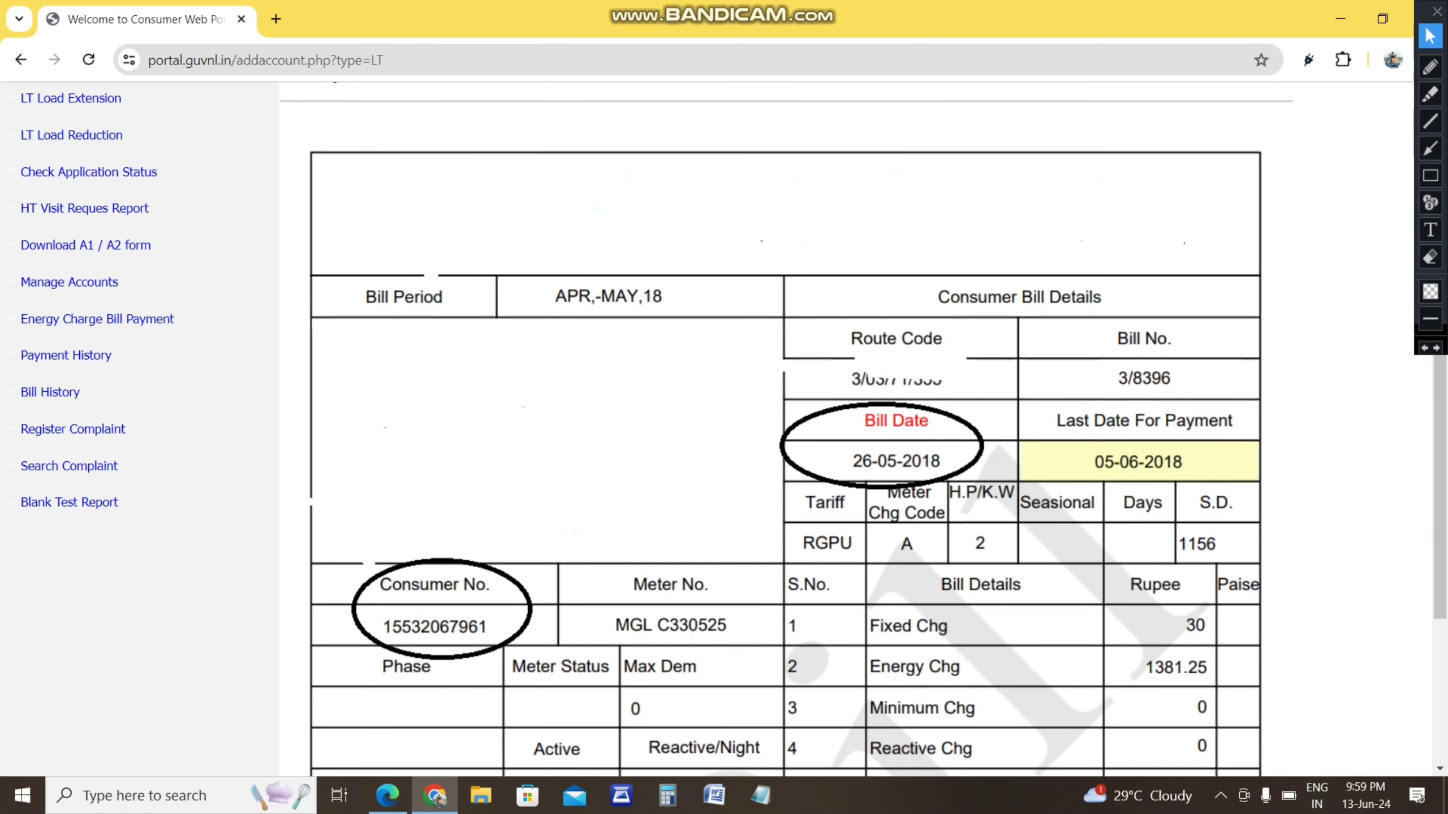
scroll(724, 427, "down", 2)
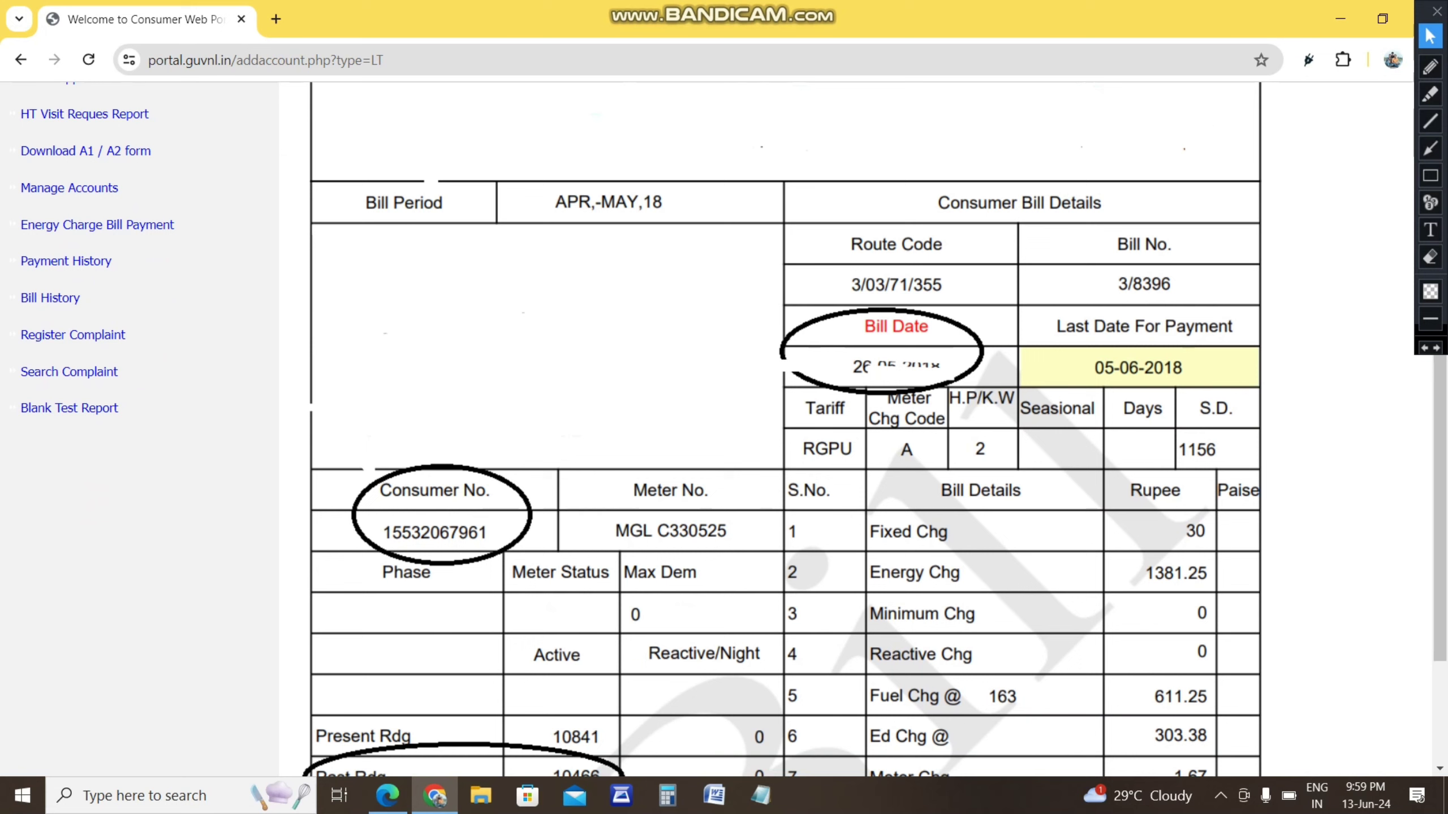
left_click(1430, 258)
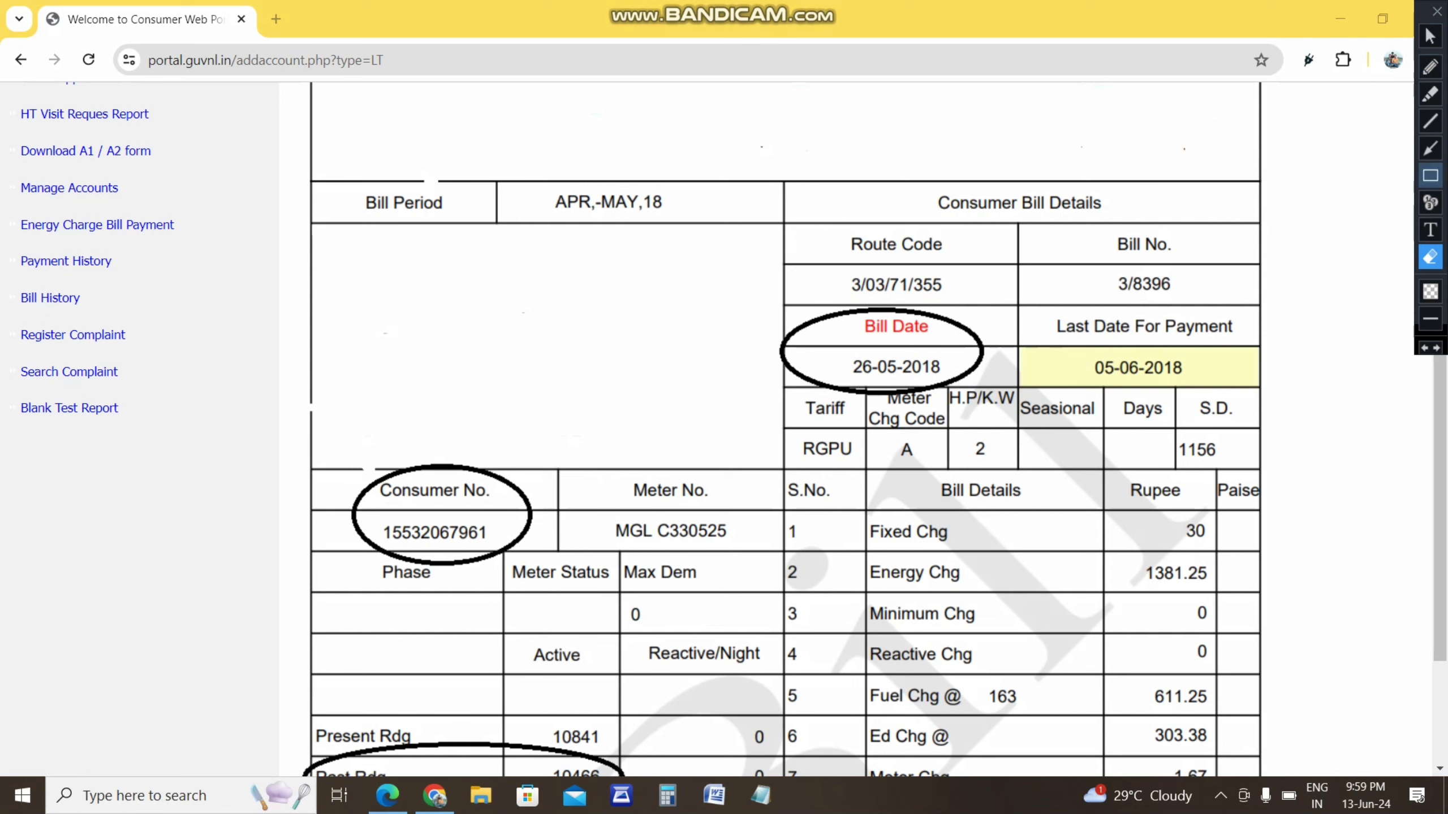
left_click(1430, 175)
left_click_drag(827, 304, 990, 386)
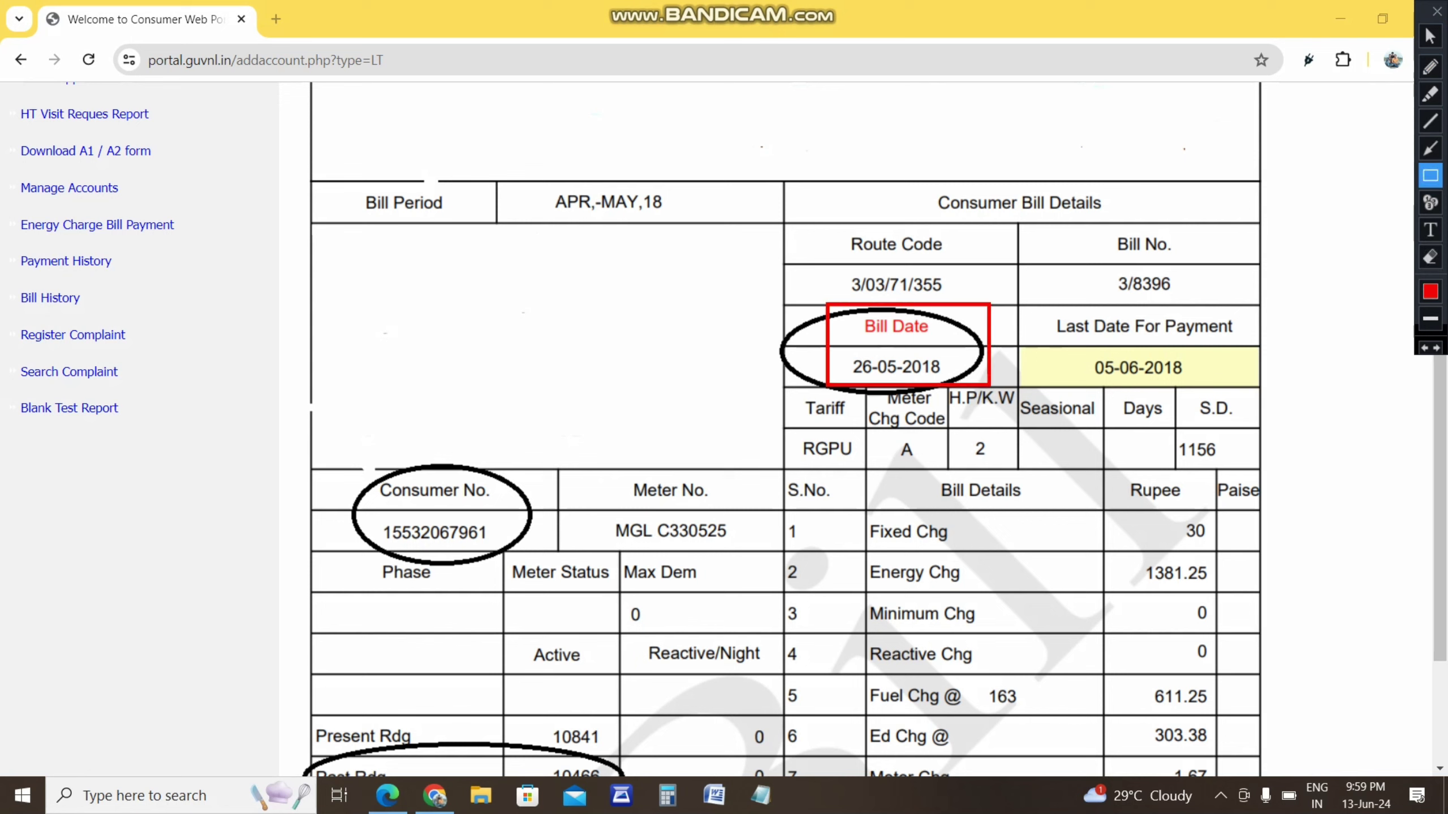
mouse_move(345, 448)
left_mouse_down()
mouse_move(410, 560)
mouse_move(530, 579)
left_mouse_up()
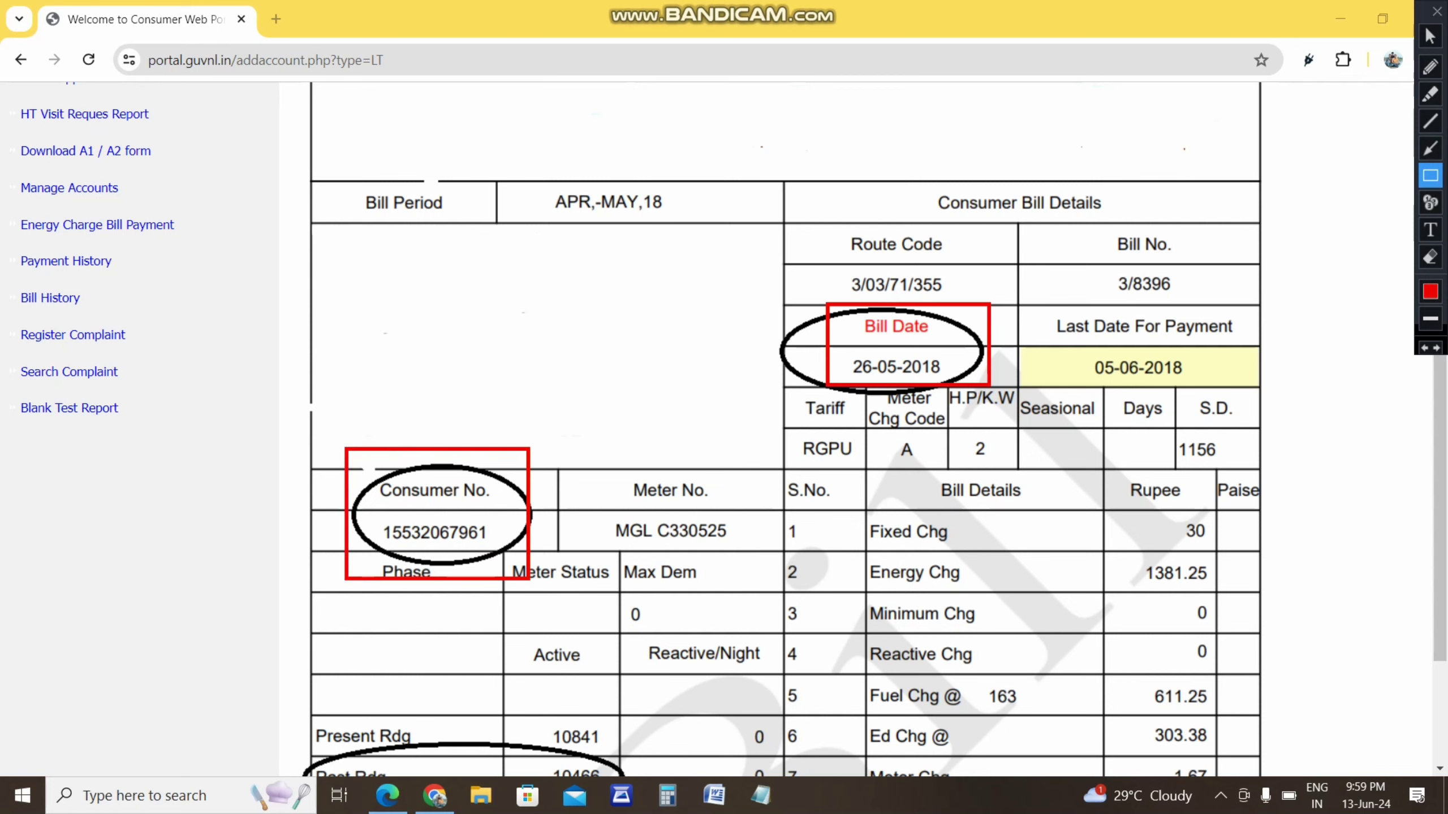
left_click(1429, 36)
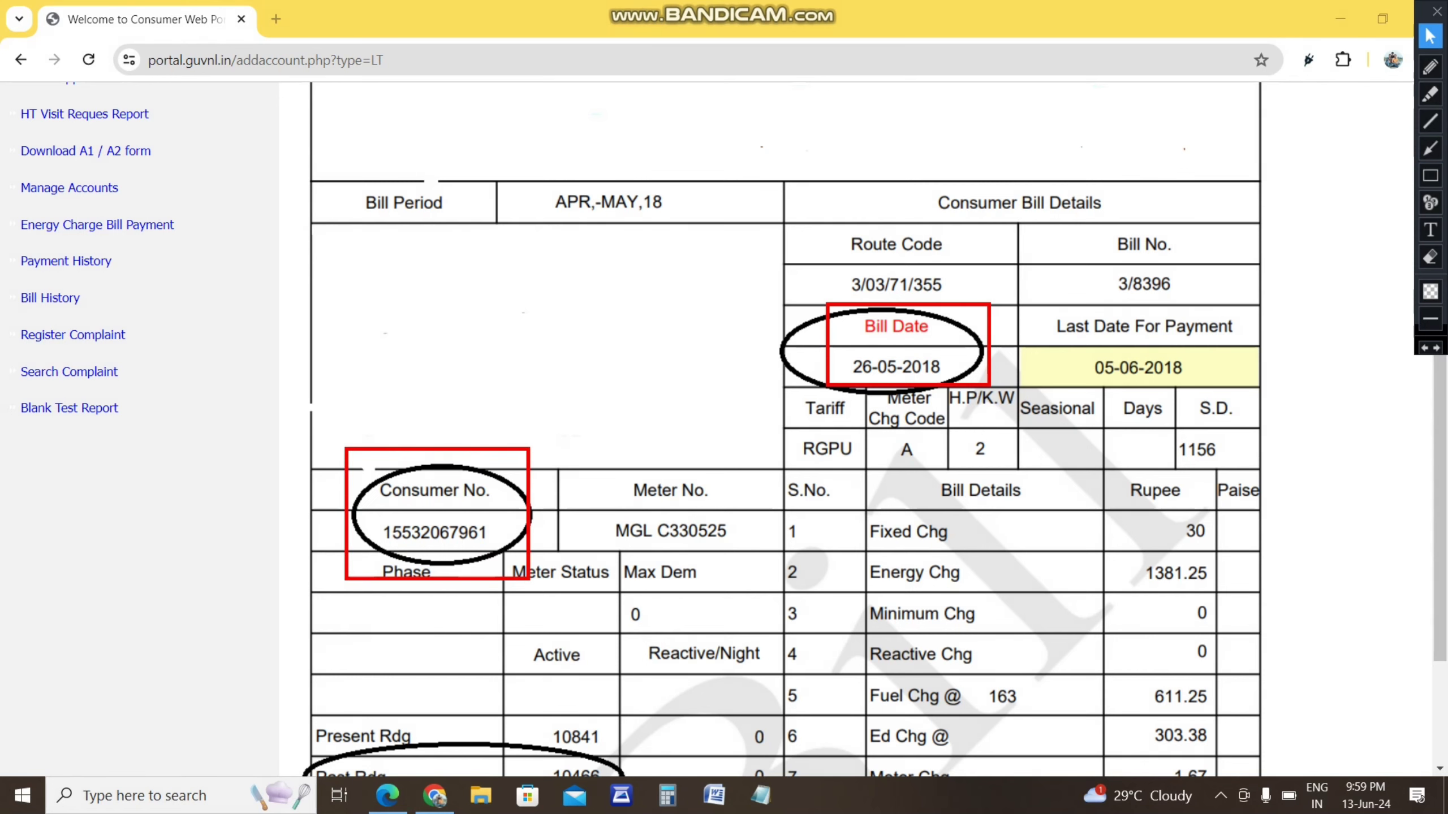
scroll(769, 428, "down", 4)
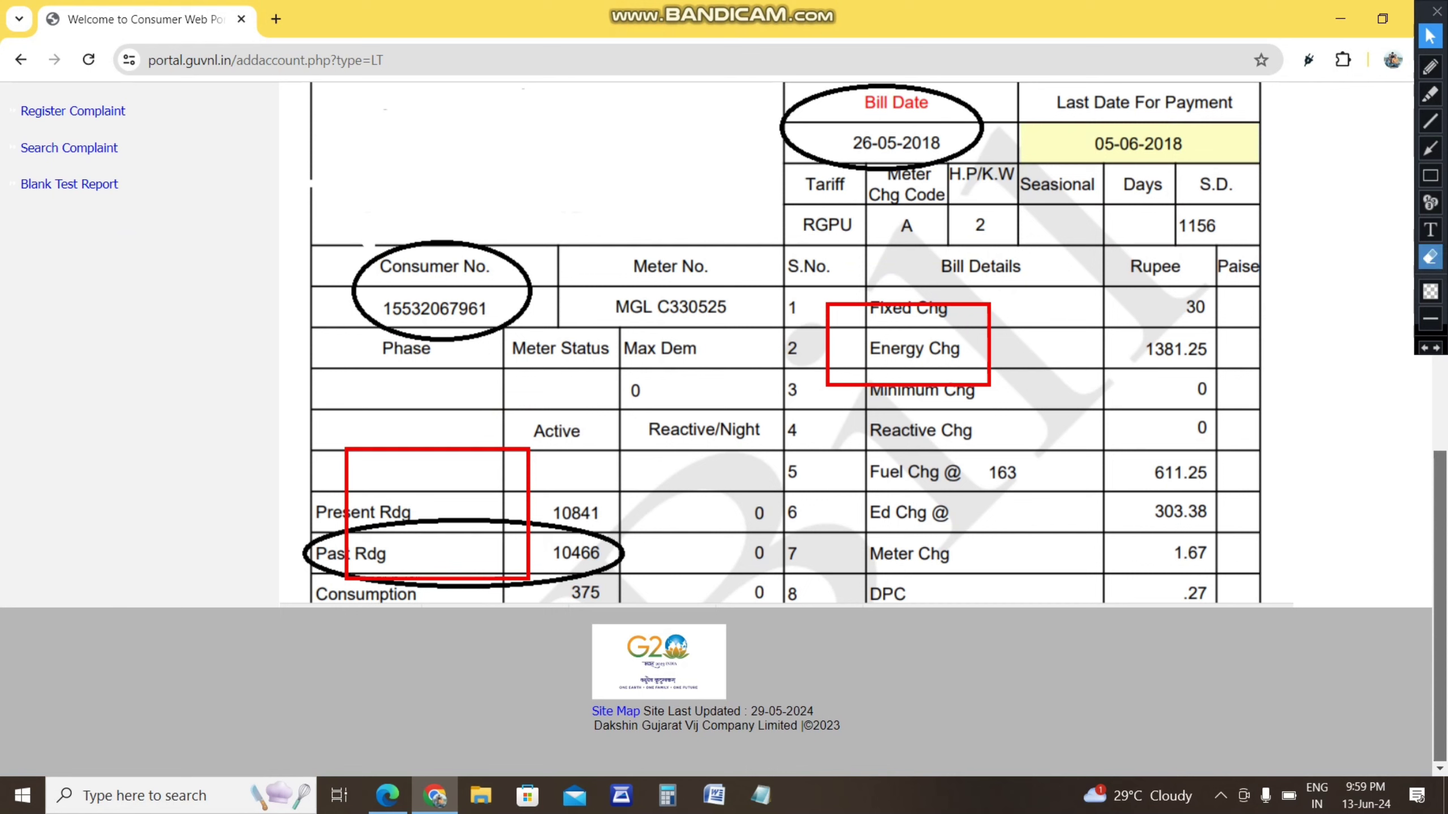
left_click(1429, 258)
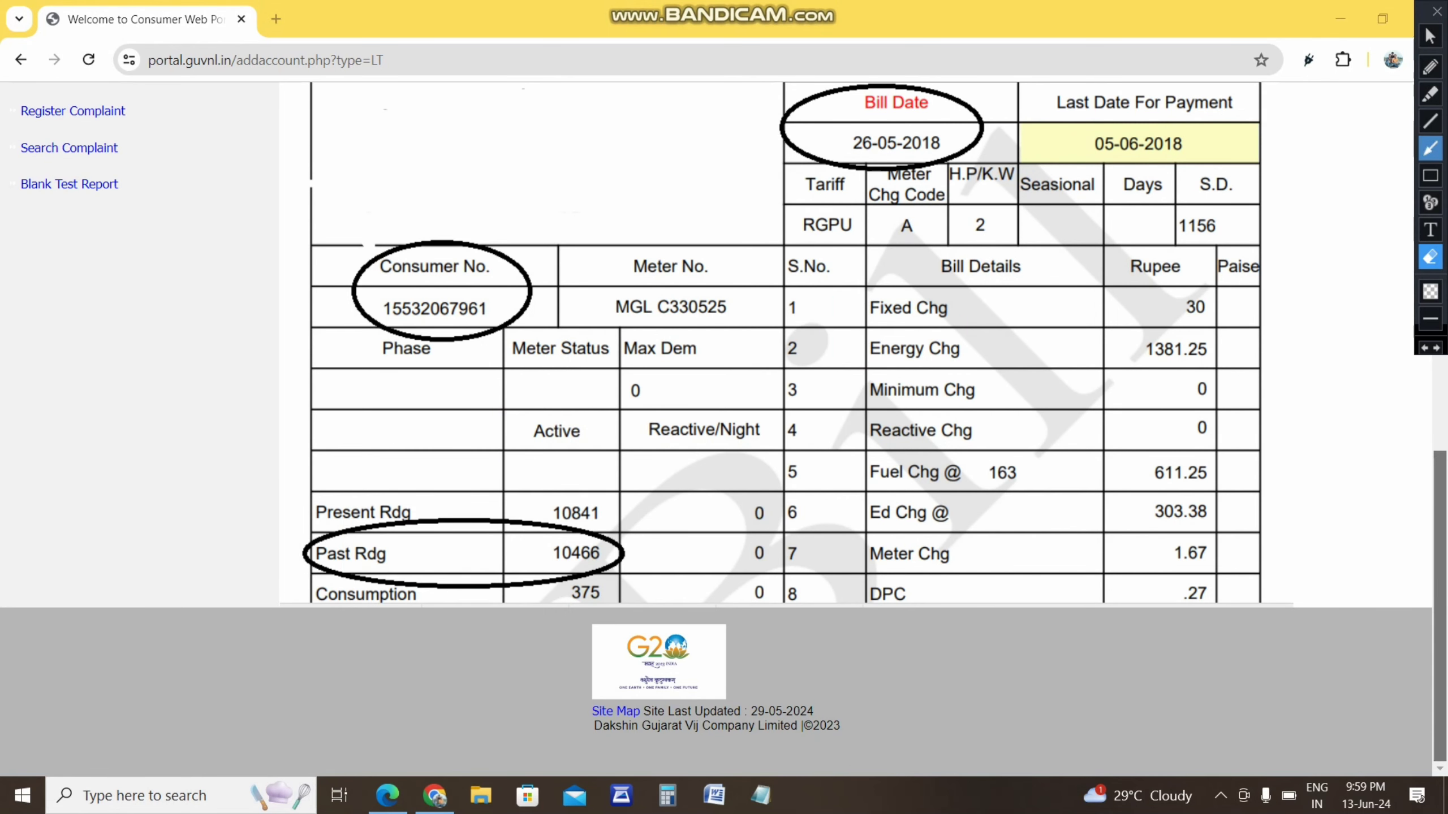
left_click(1430, 175)
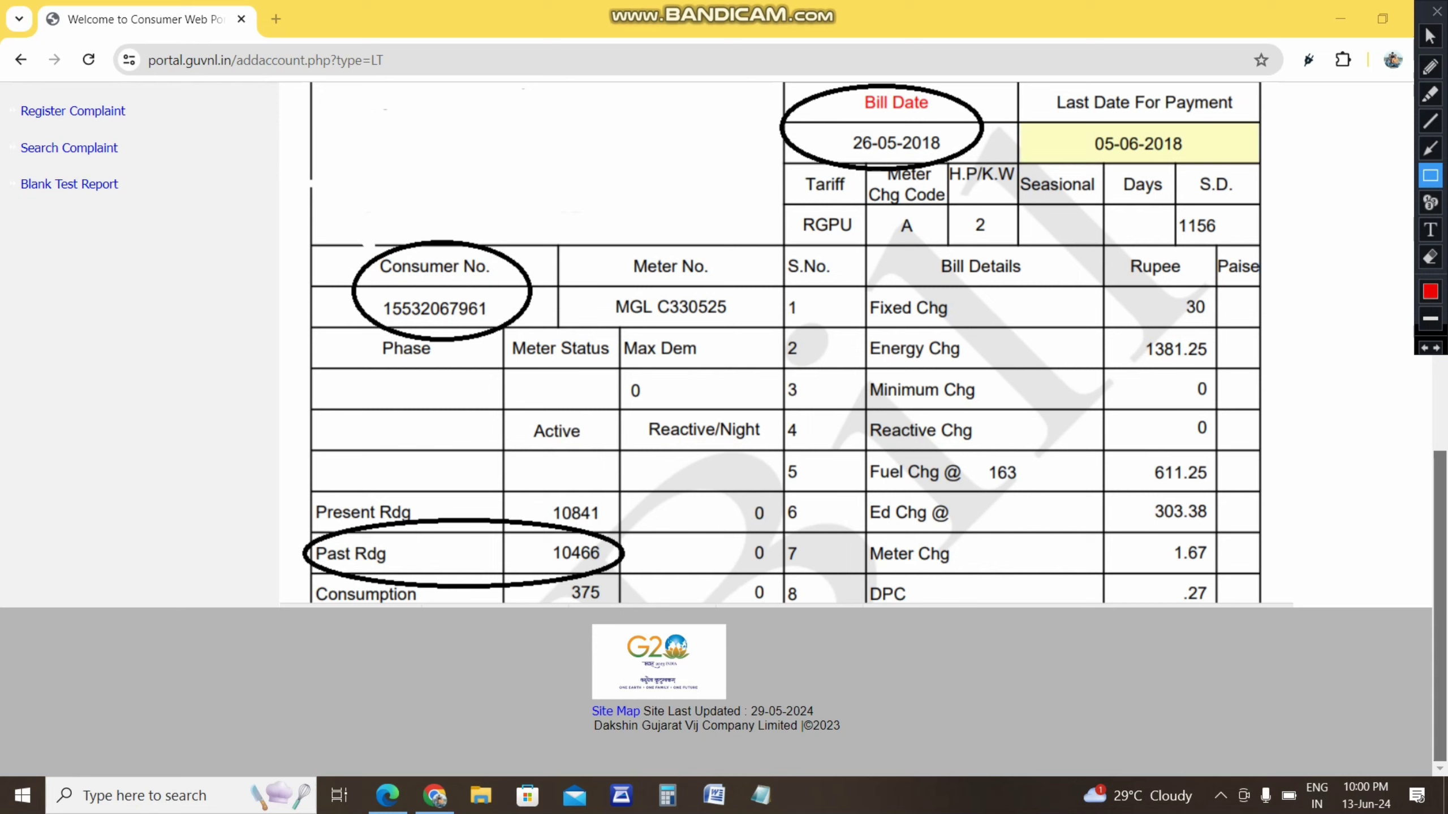
left_click_drag(299, 518, 647, 585)
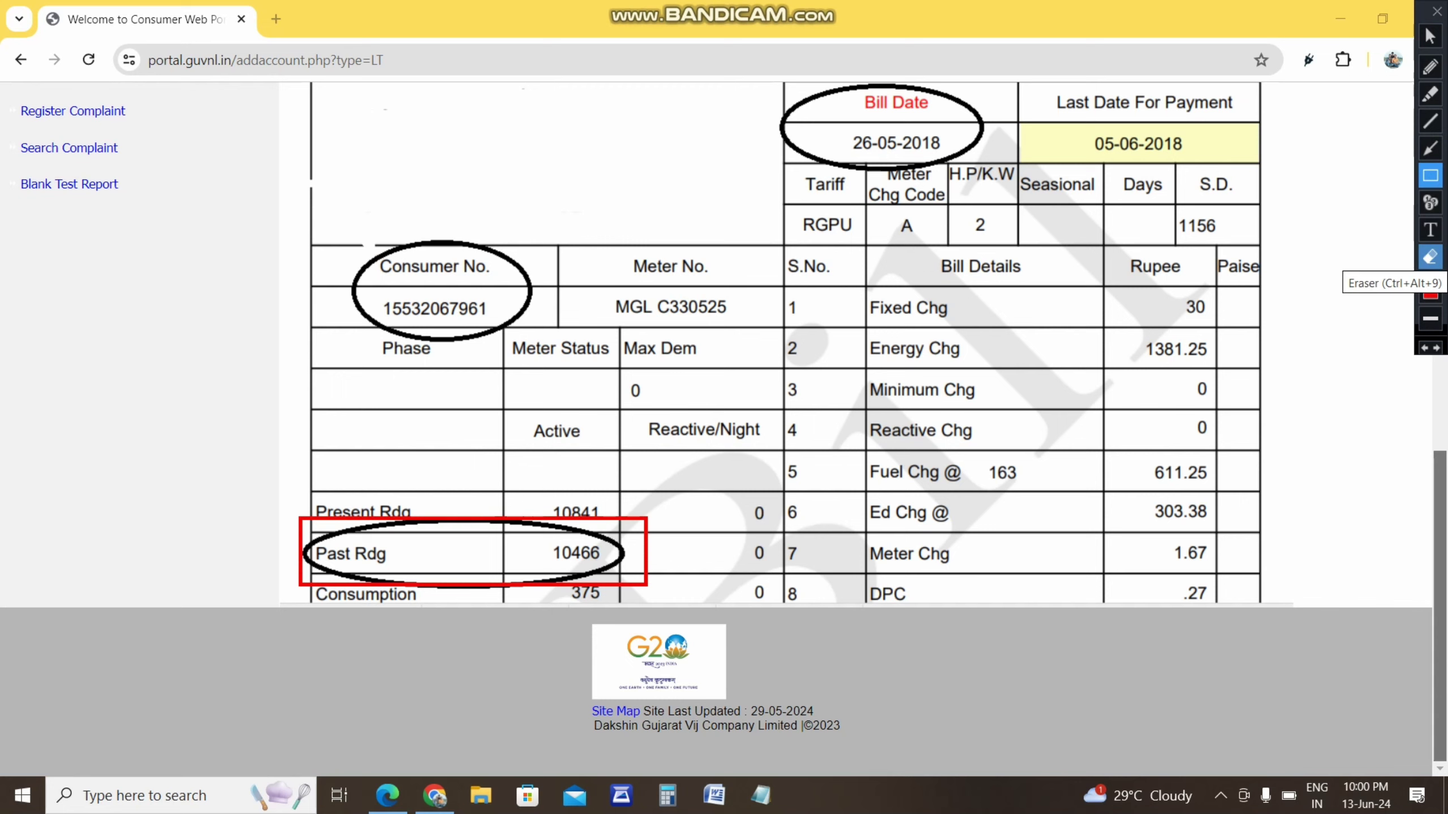
left_click(1430, 257)
left_click(646, 552)
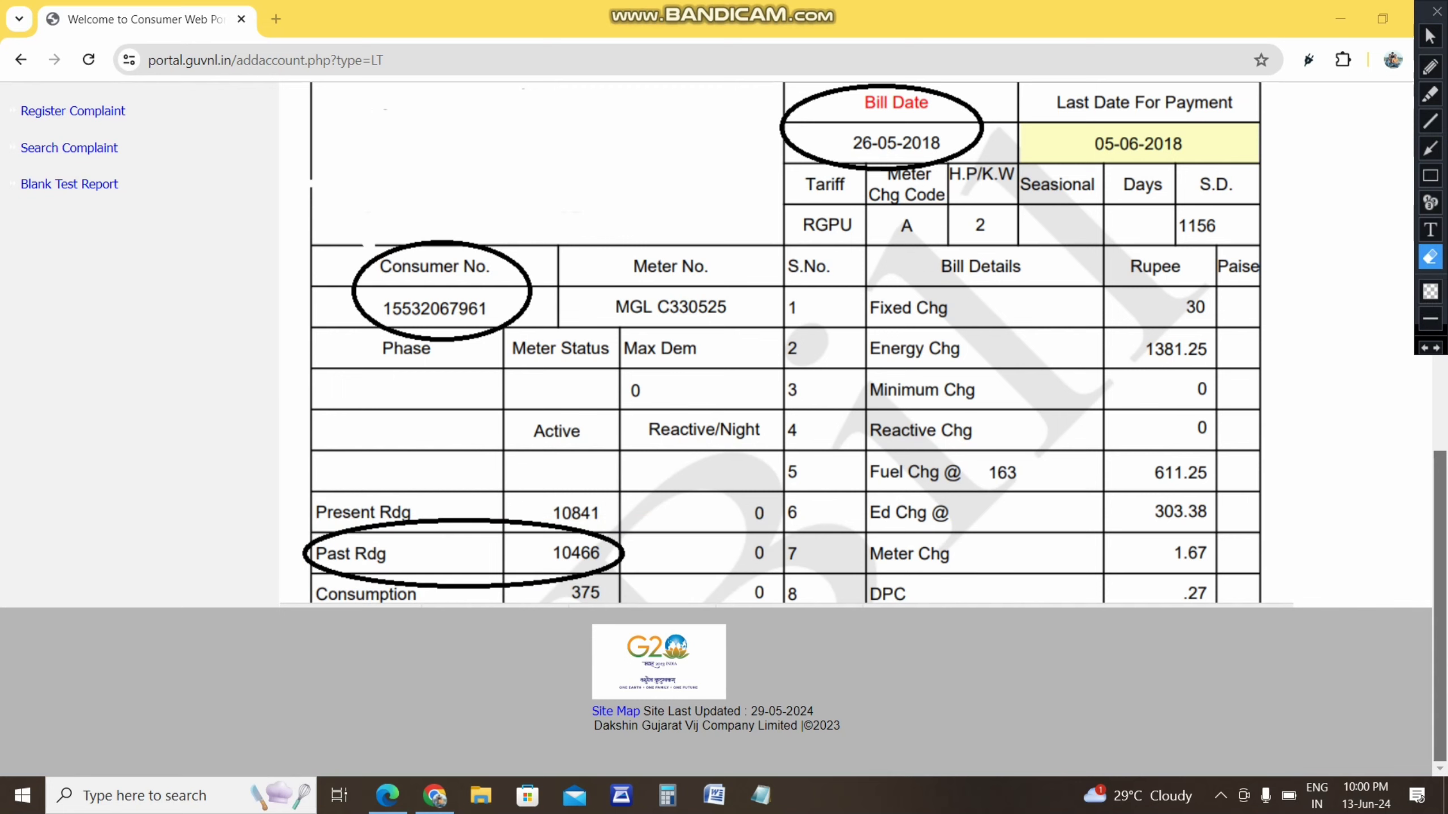
left_click(1430, 37)
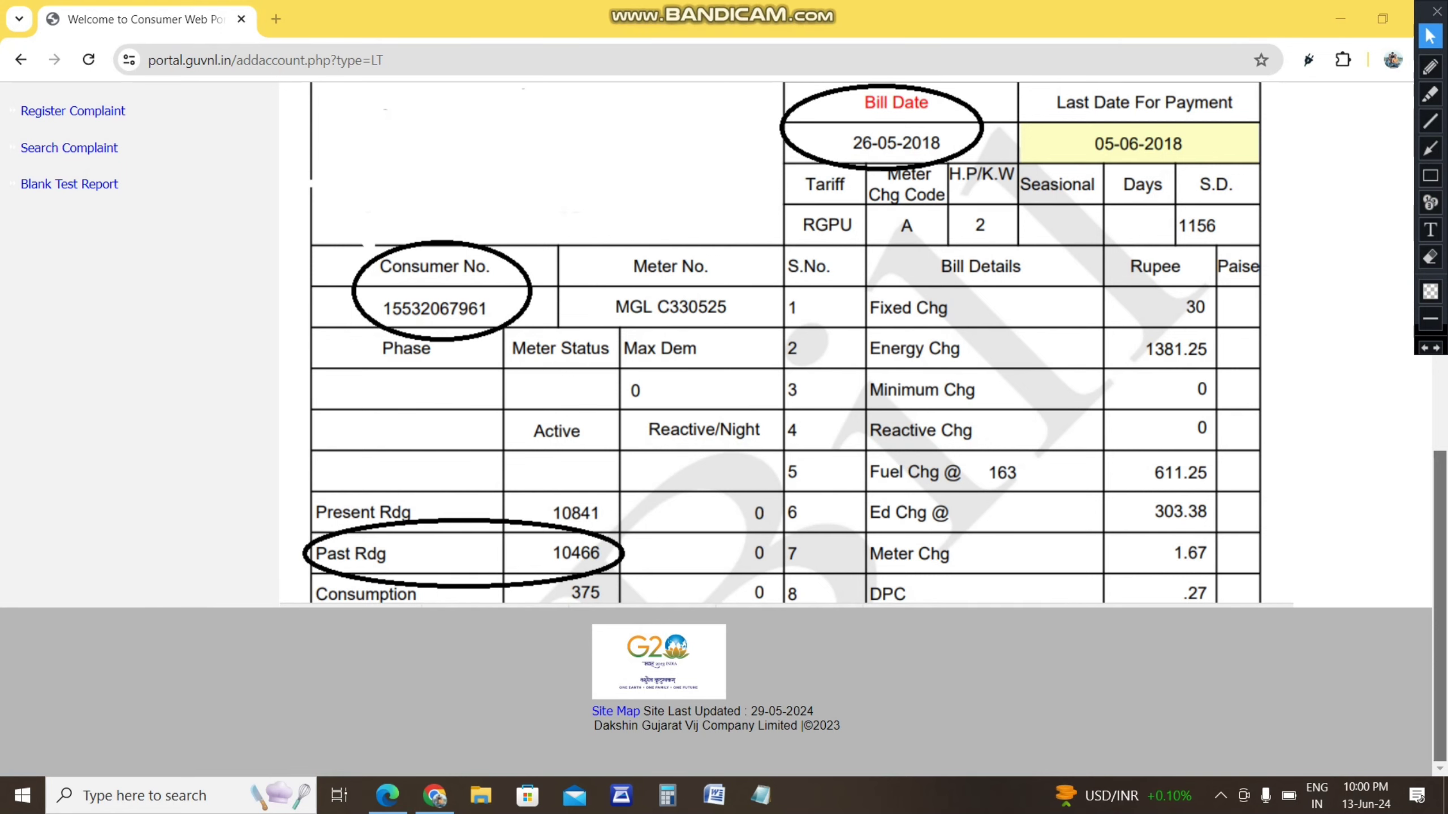
left_click(1430, 67)
mouse_move(376, 525)
left_mouse_down()
mouse_move(329, 566)
mouse_move(611, 563)
mouse_move(373, 530)
left_mouse_up()
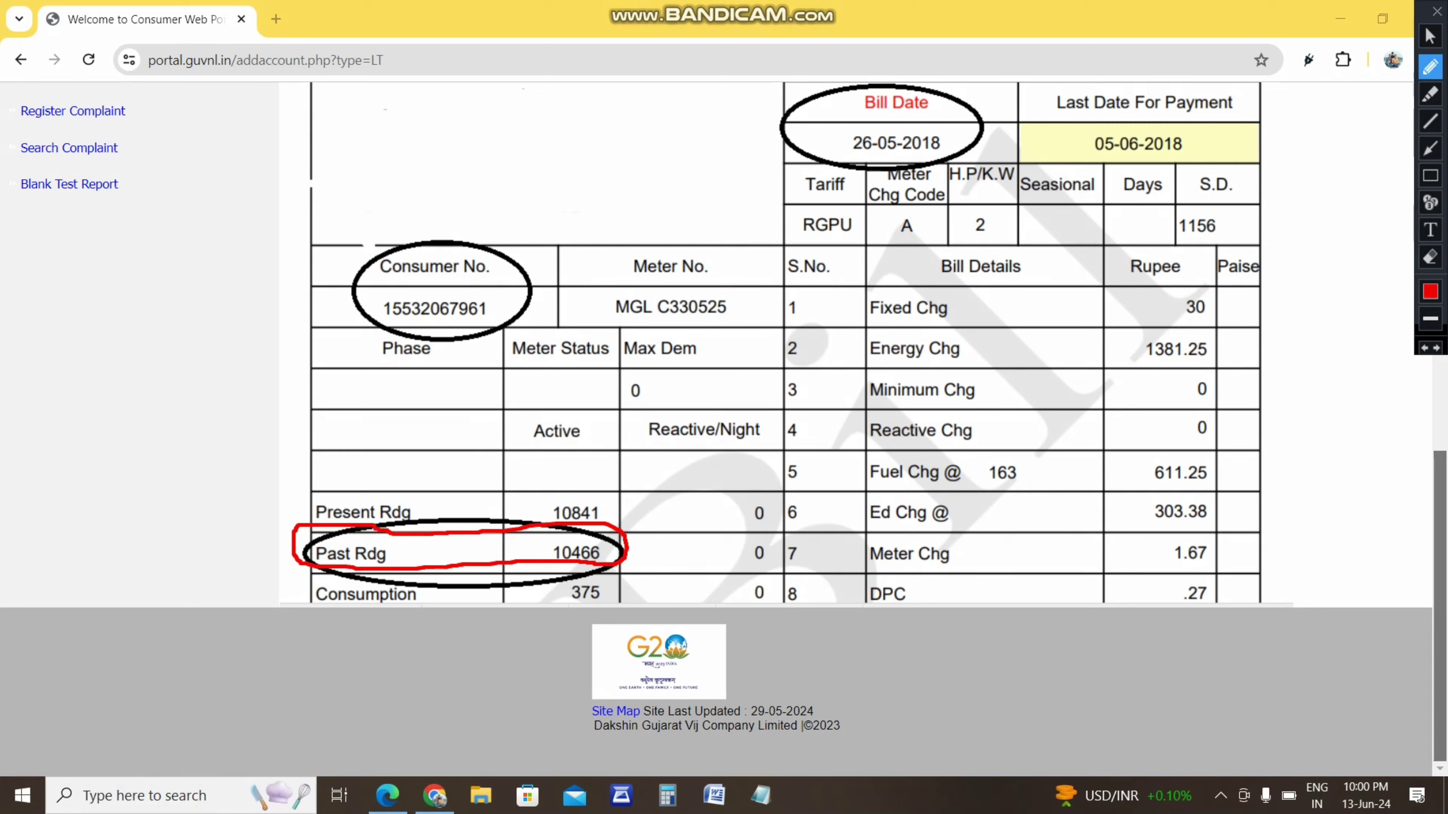
mouse_move(893, 100)
left_mouse_down()
mouse_move(834, 103)
mouse_move(921, 175)
mouse_move(951, 111)
mouse_move(914, 103)
left_mouse_up()
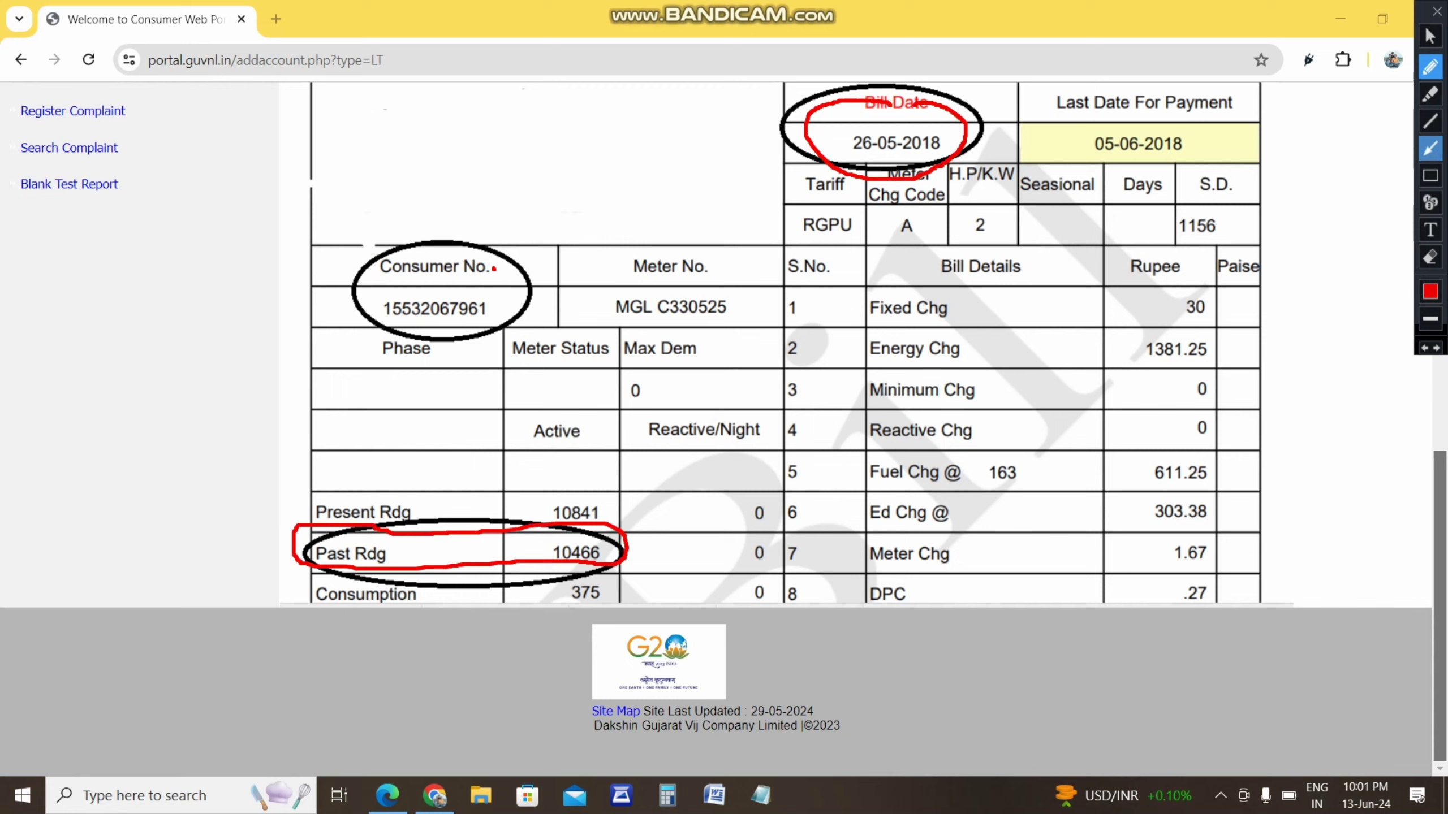
left_click(1430, 257)
left_click(296, 548)
left_click(809, 125)
left_click(494, 269)
left_click(1430, 36)
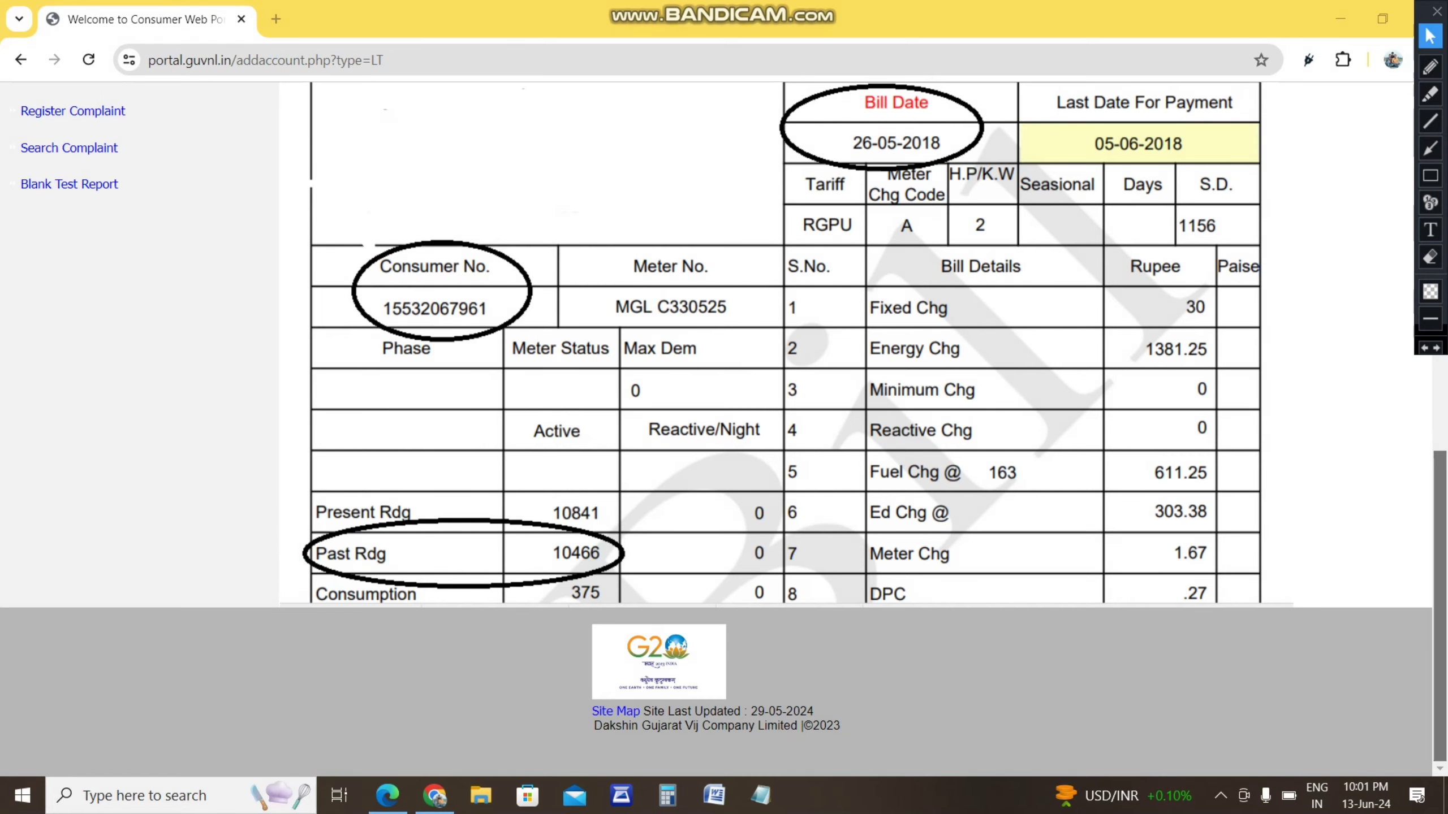
scroll(724, 428, "up", 12)
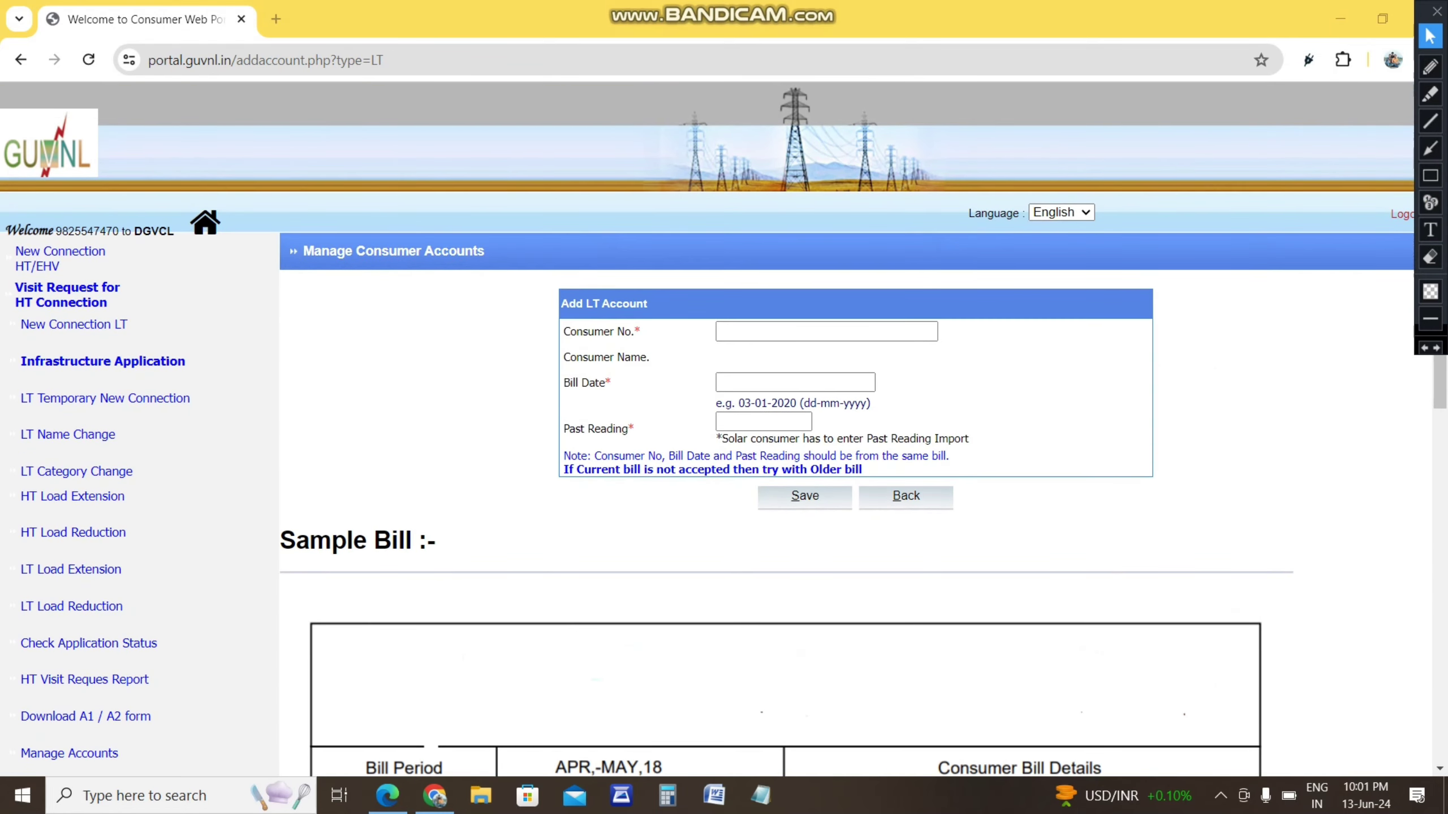
left_click(741, 331)
Step: Frame the Consumer No., Bill Date and Past Reading fields in red, then clear the frames
left_click(1430, 176)
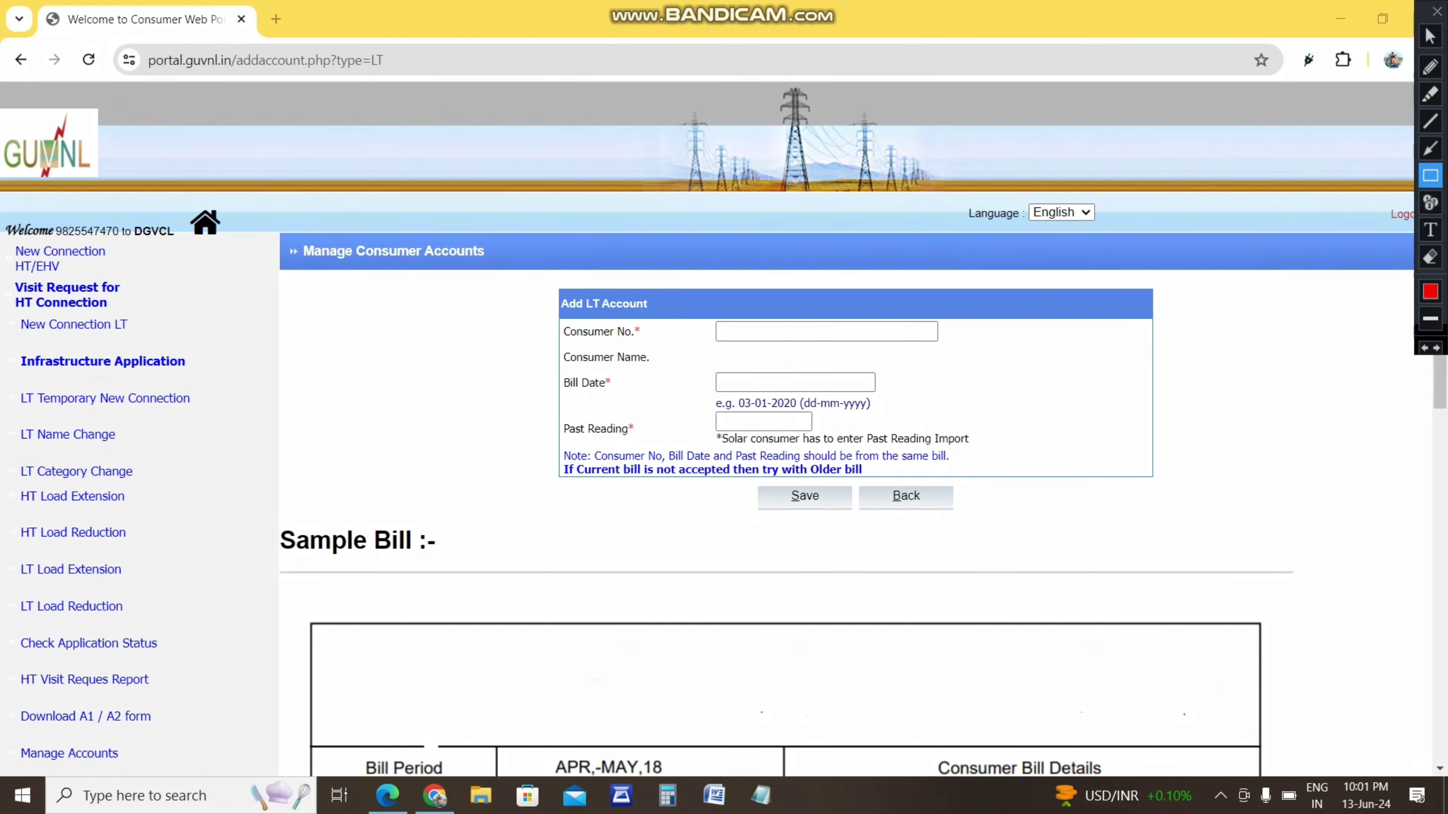
left_click_drag(546, 317, 967, 346)
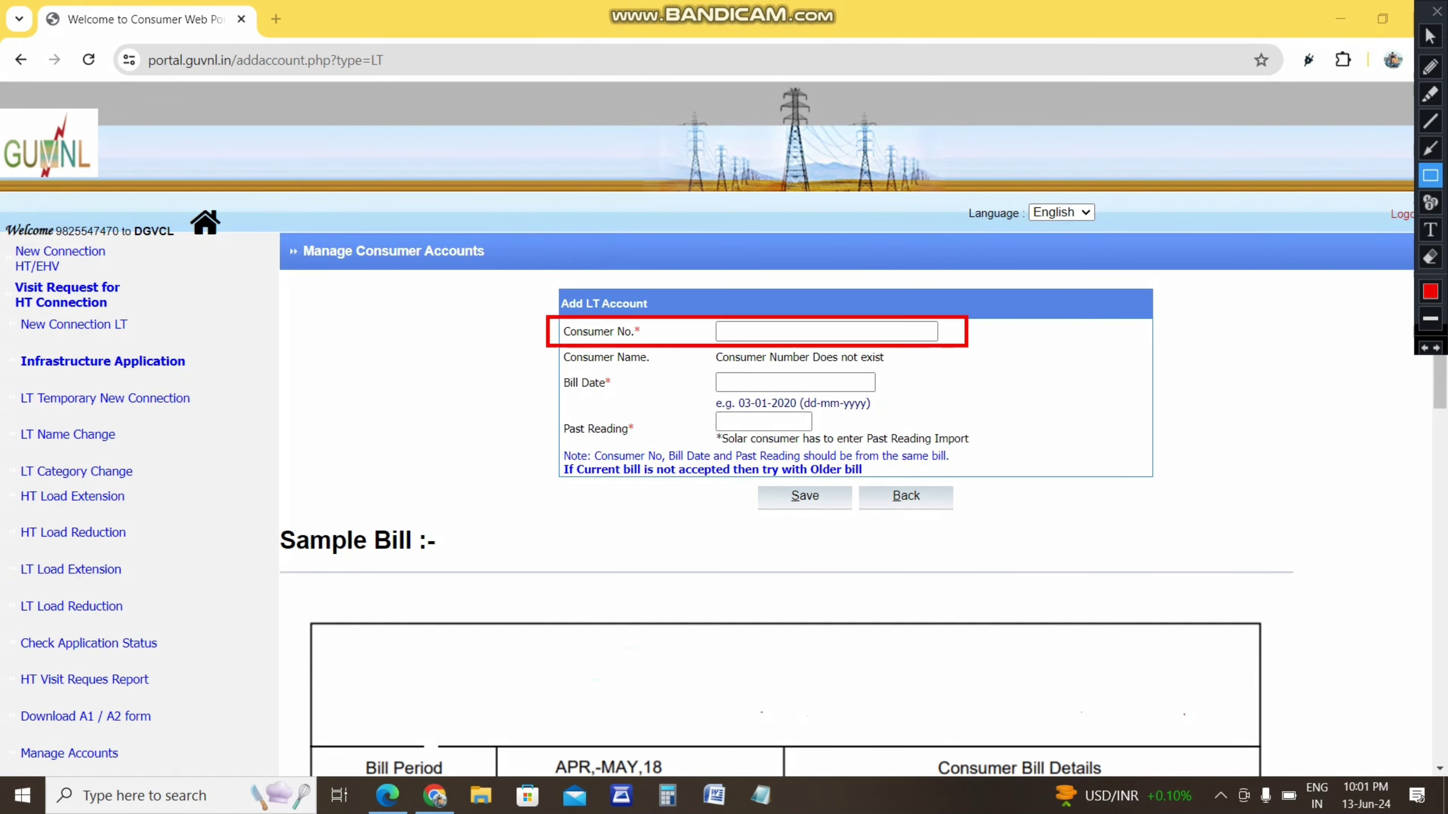
mouse_move(561, 345)
left_mouse_down()
mouse_move(586, 376)
mouse_move(755, 397)
mouse_move(915, 388)
mouse_move(922, 404)
left_mouse_up()
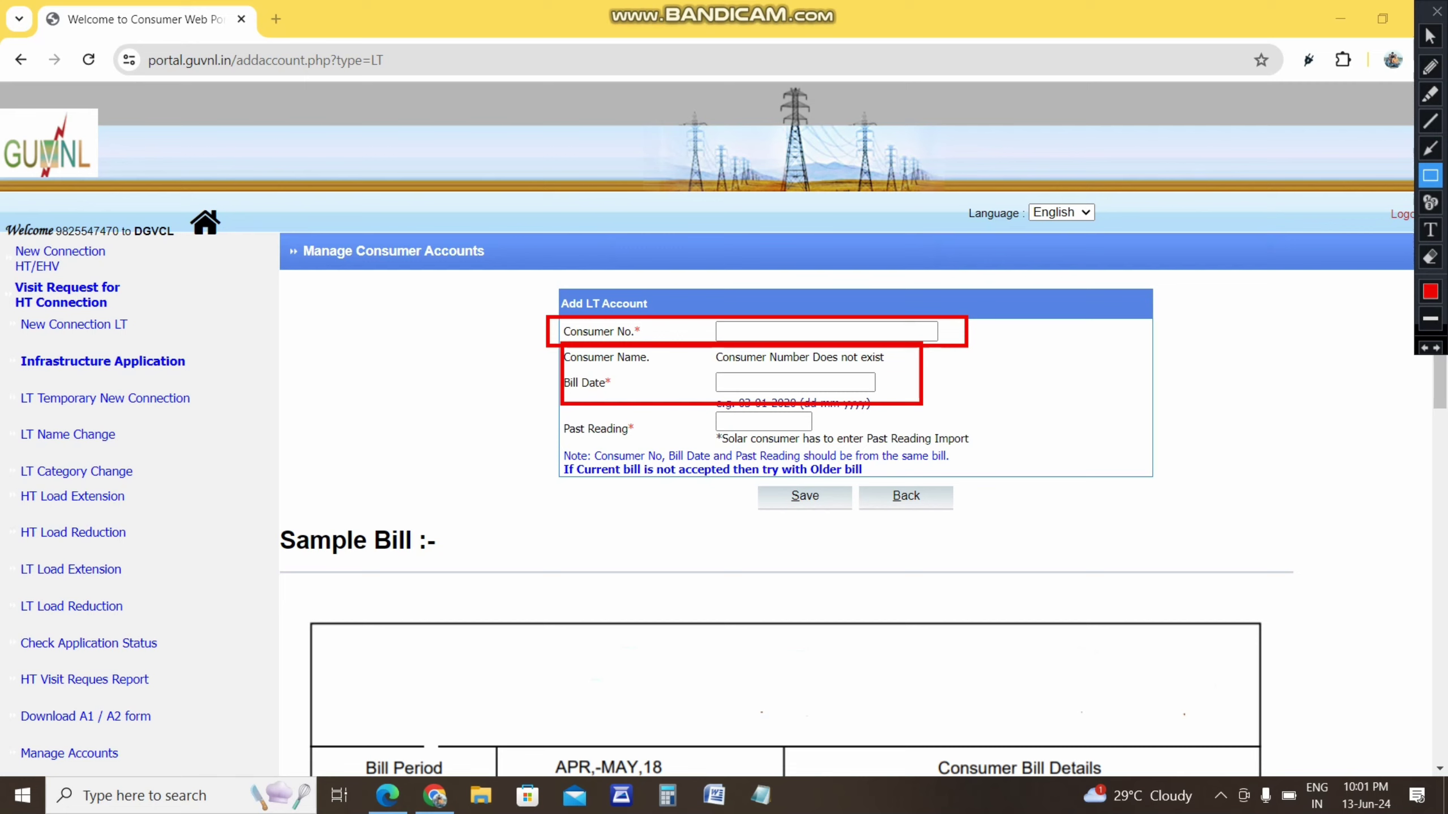
left_click_drag(703, 407, 820, 438)
left_click(1430, 257)
left_click(1430, 256)
left_click(1431, 36)
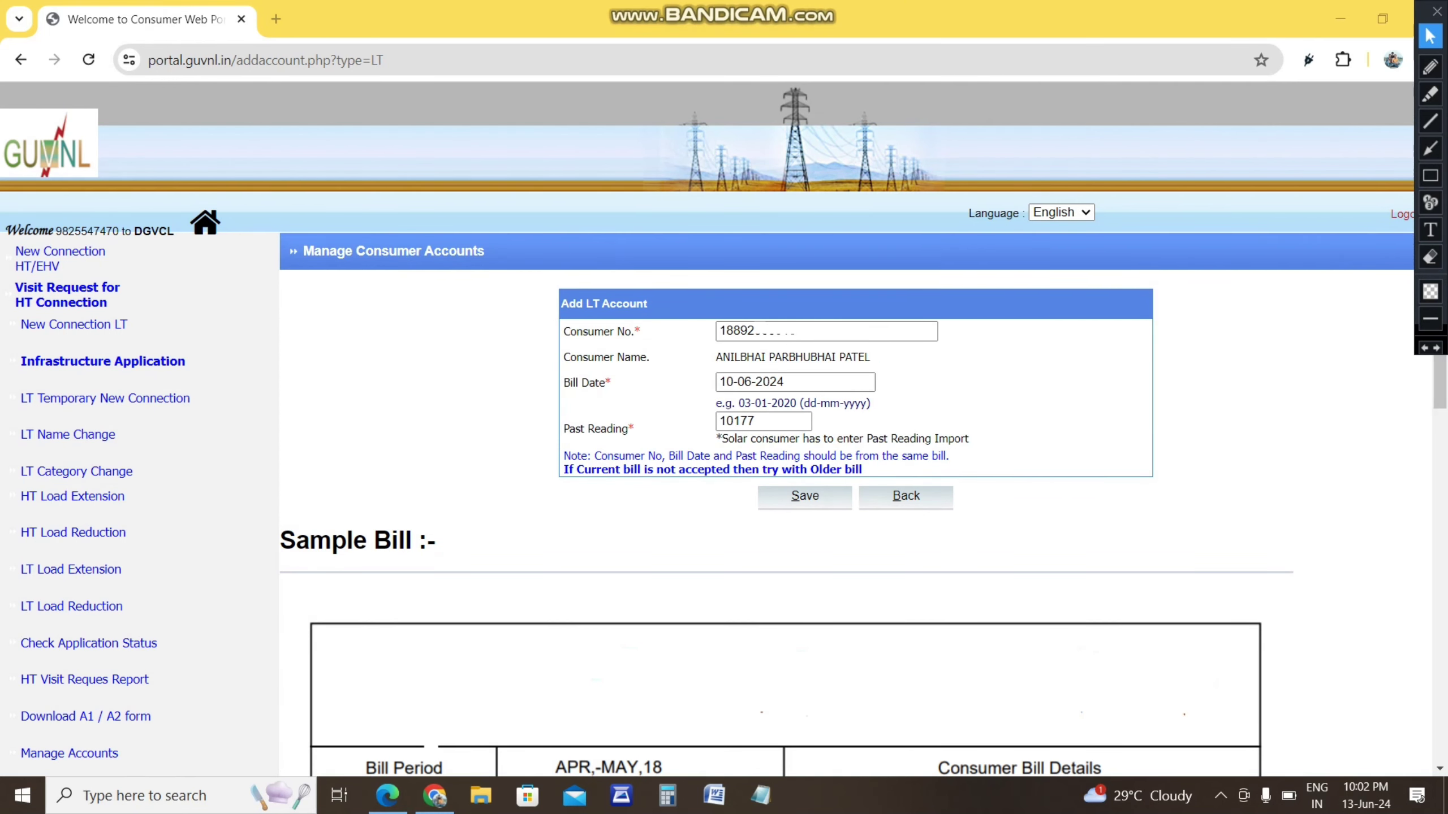
Step: Submit the LT account with bill date 10-06-2024 and past reading 10177
left_click(1430, 176)
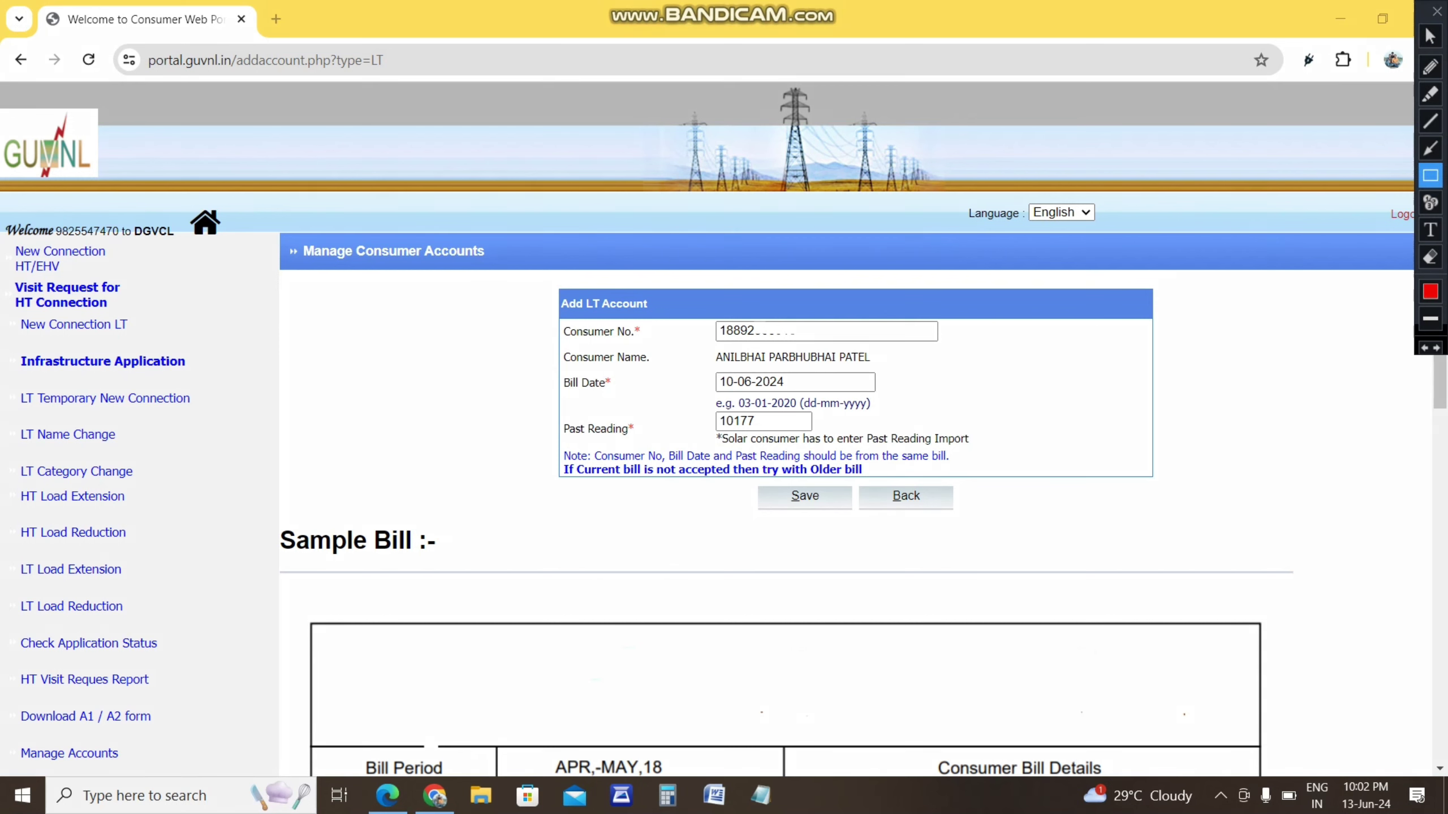
mouse_move(541, 301)
left_mouse_down()
mouse_move(582, 375)
mouse_move(855, 417)
mouse_move(913, 454)
mouse_move(937, 441)
left_mouse_up()
left_click_drag(763, 479, 852, 516)
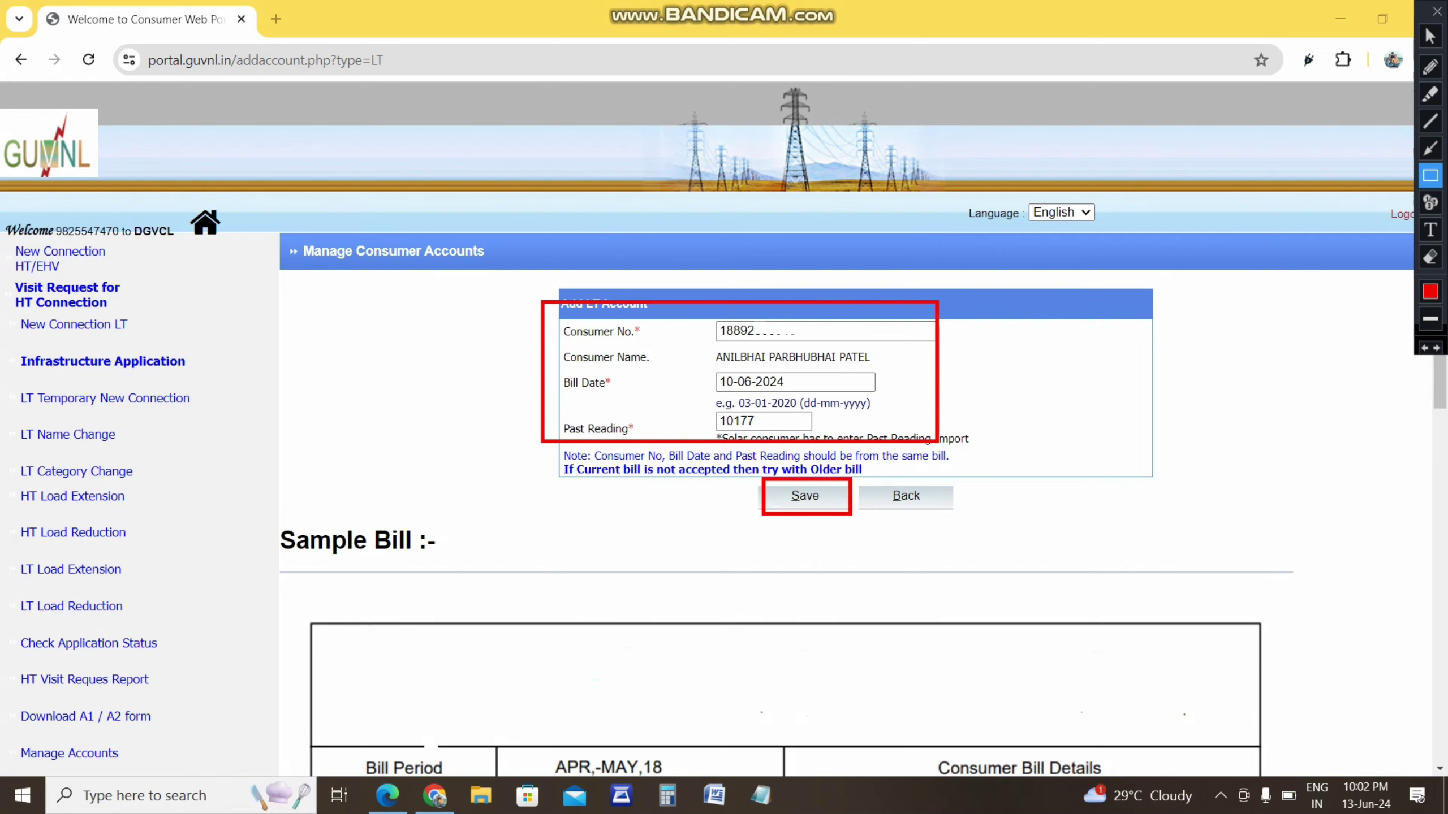
key("ctrl+z")
key("ctrl+z")
left_click(1429, 36)
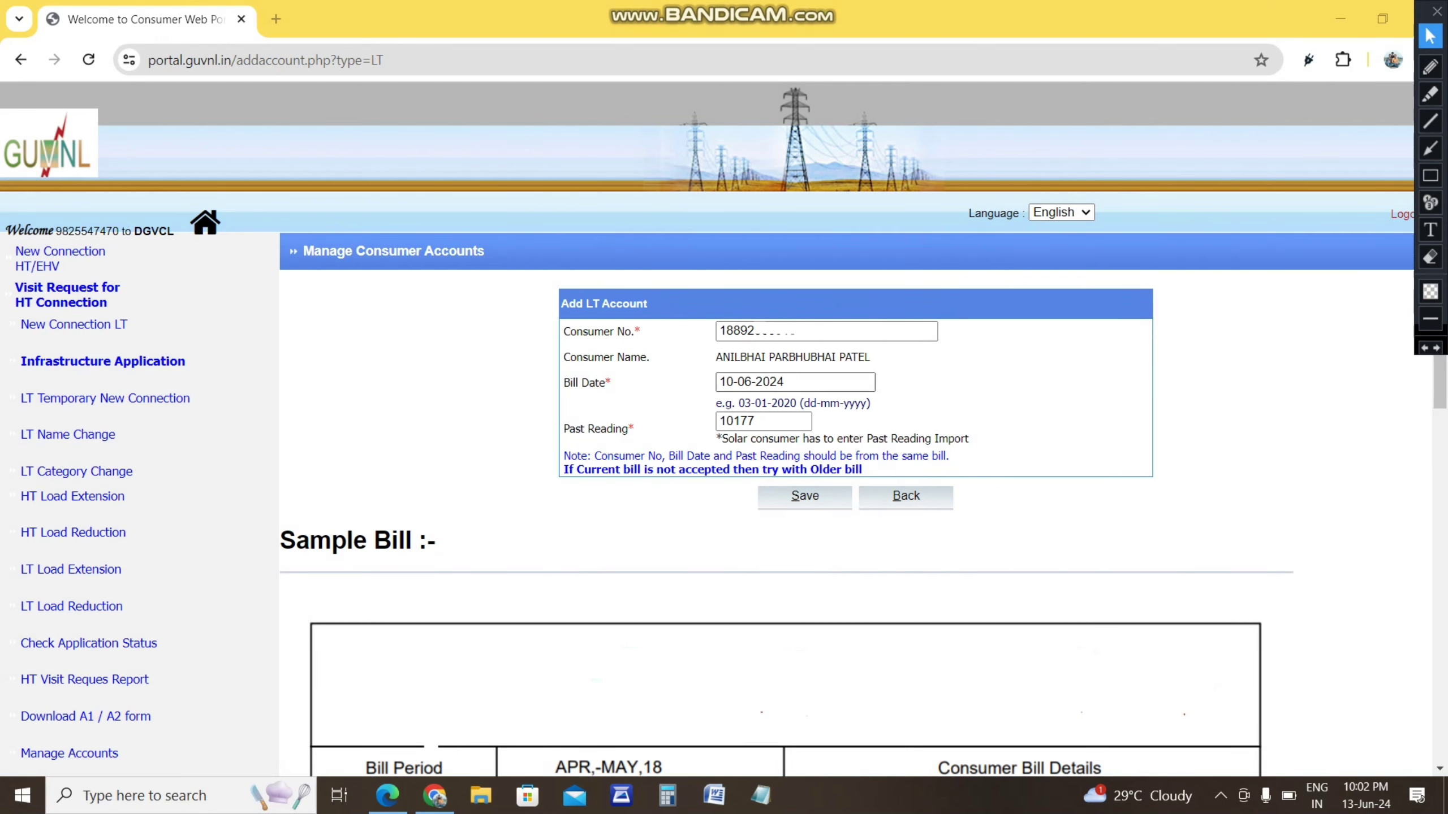
key("Return")
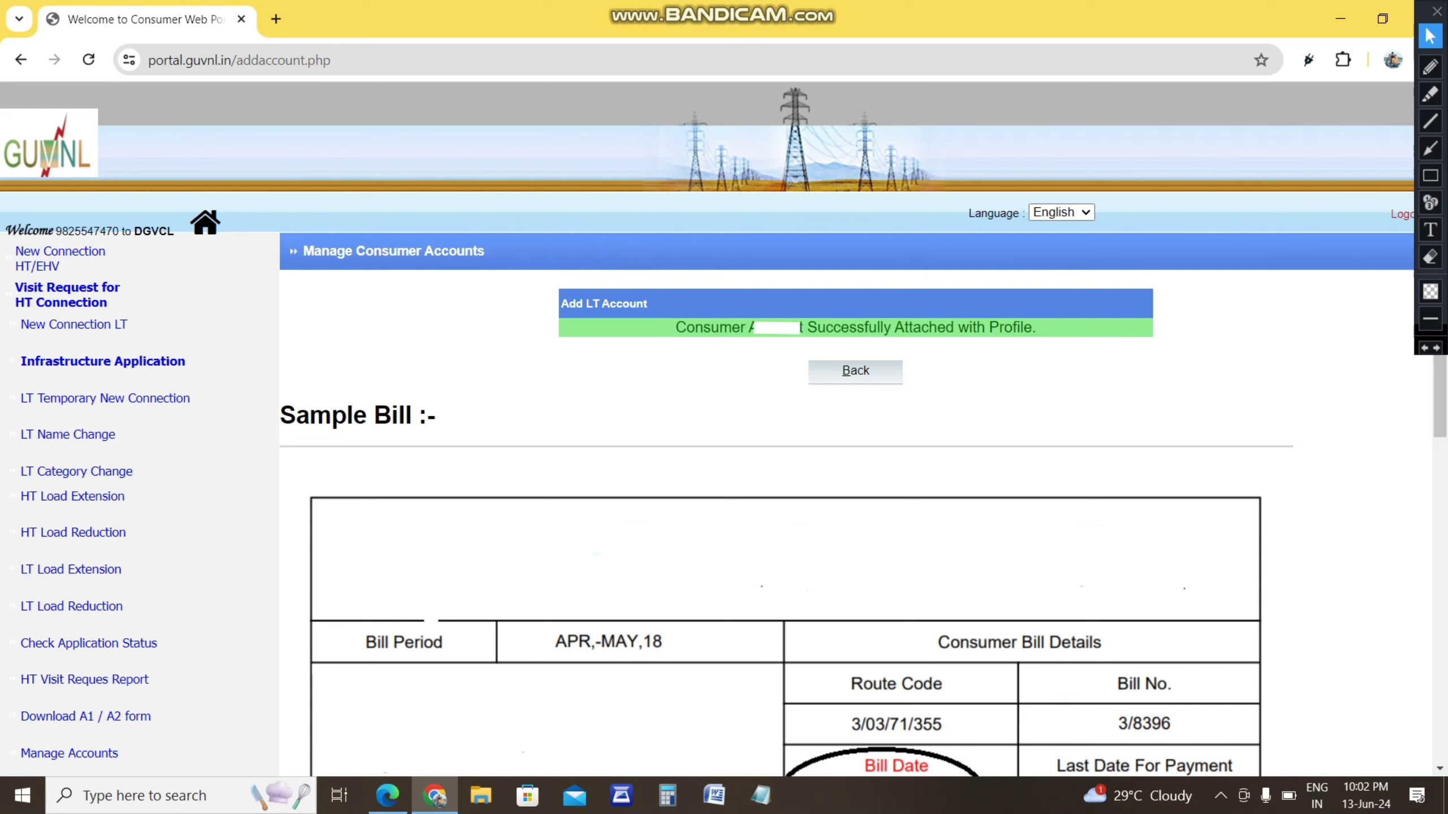
Step: Erase the annotation over the success message and open Bill History from the left menu
left_click(1430, 258)
left_click(777, 328)
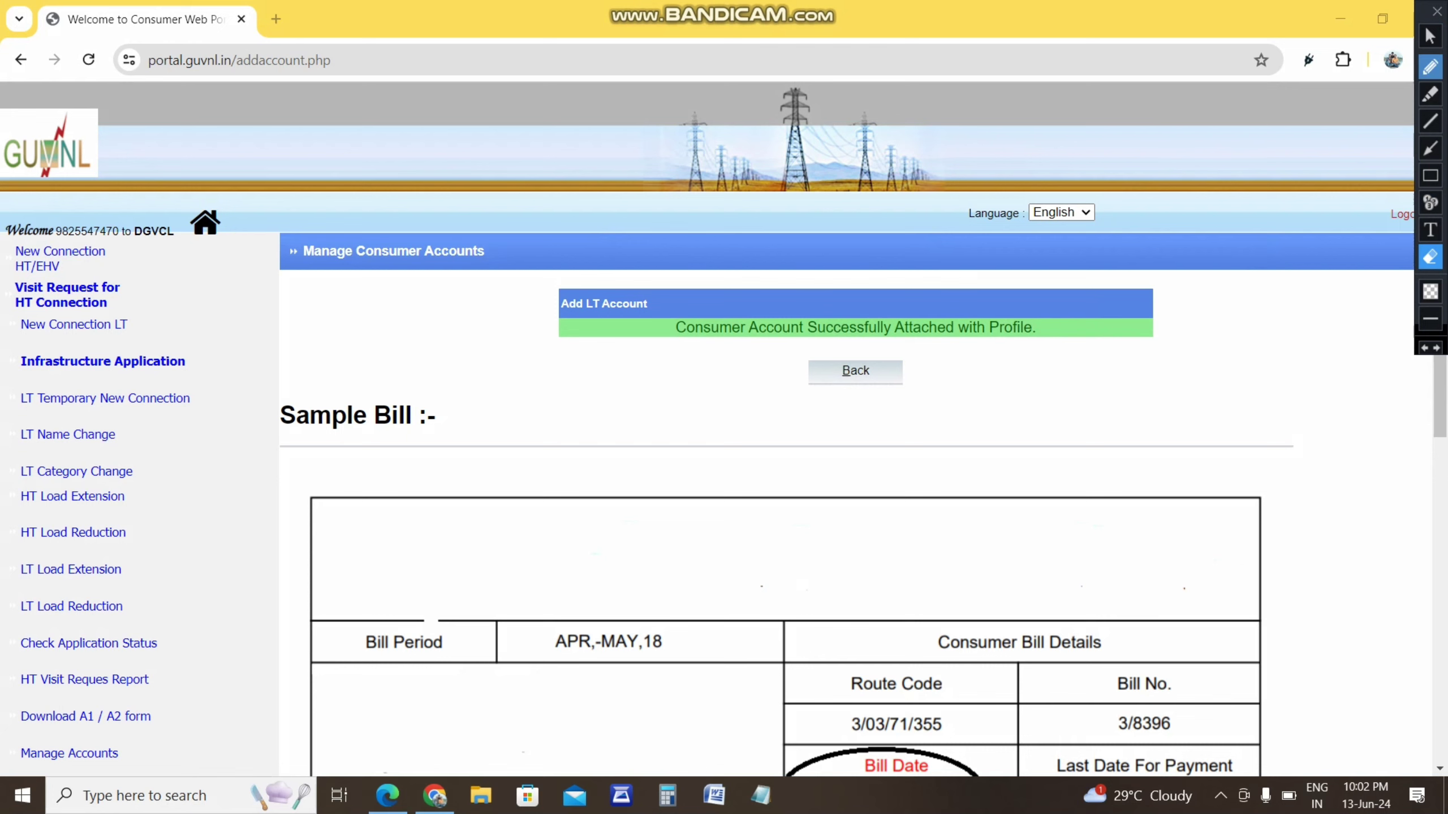
left_click(1429, 36)
scroll(769, 513, "down", 5)
scroll(769, 514, "up", 5)
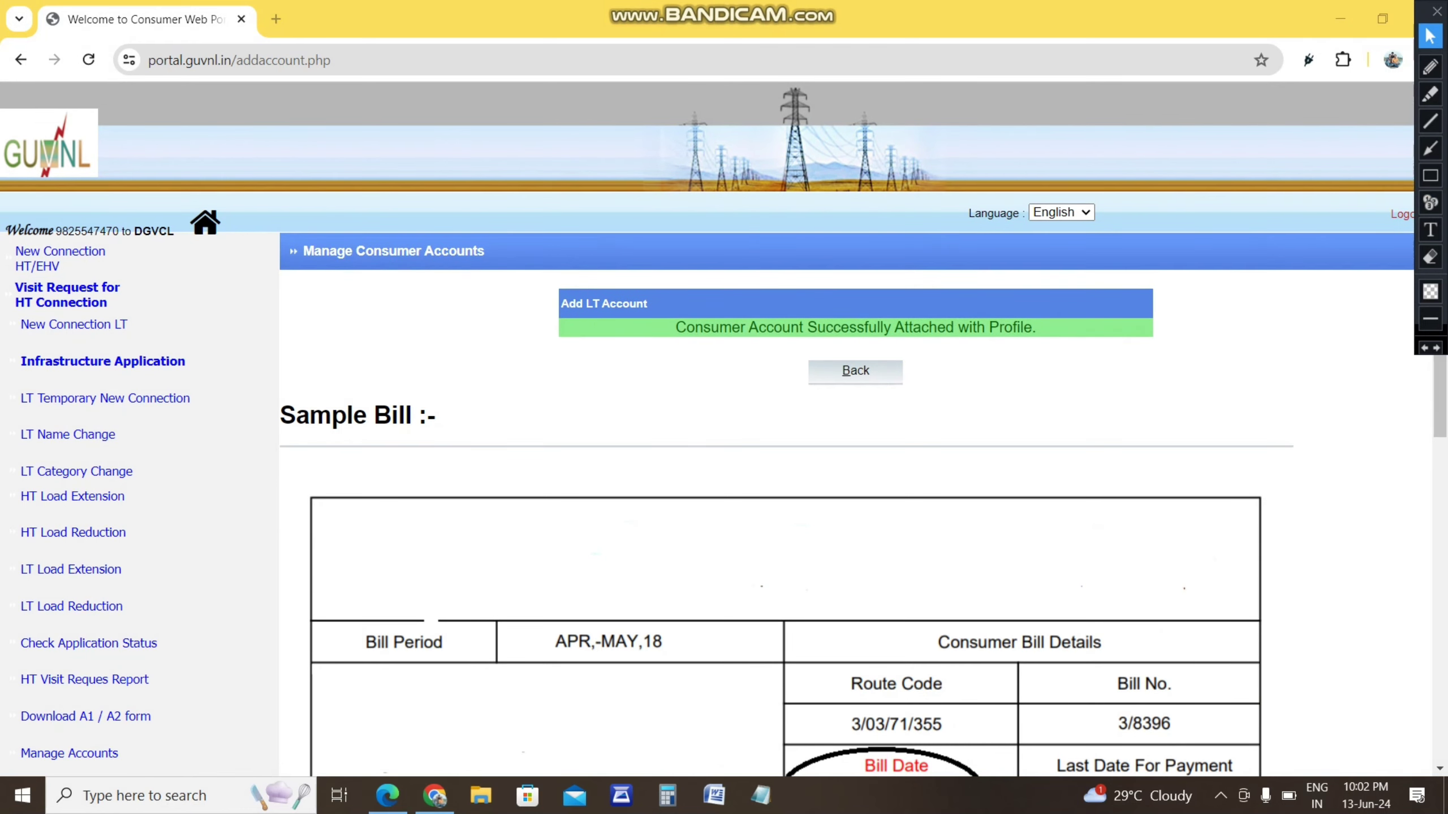
scroll(770, 457, "down", 6)
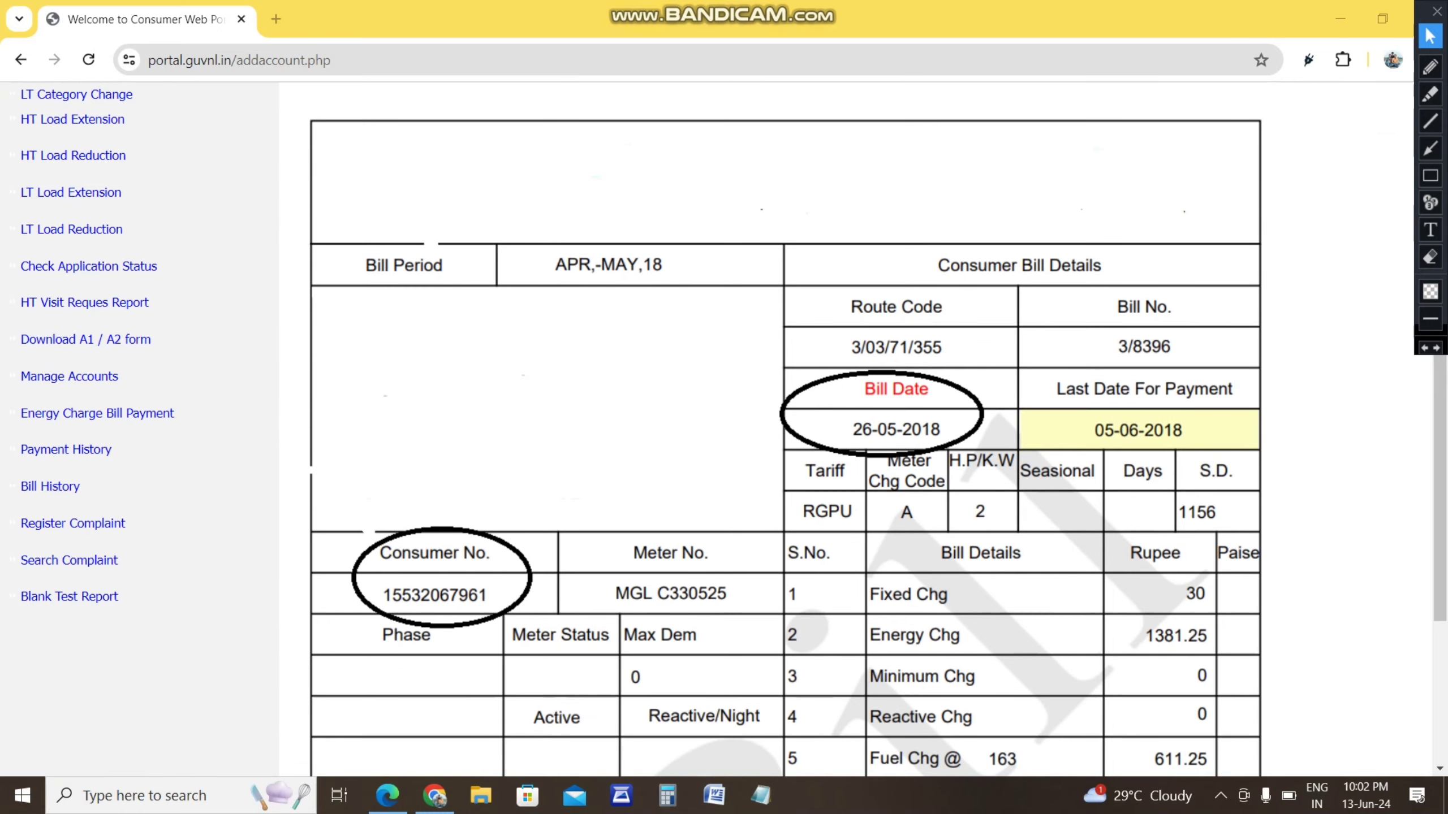
left_click(50, 486)
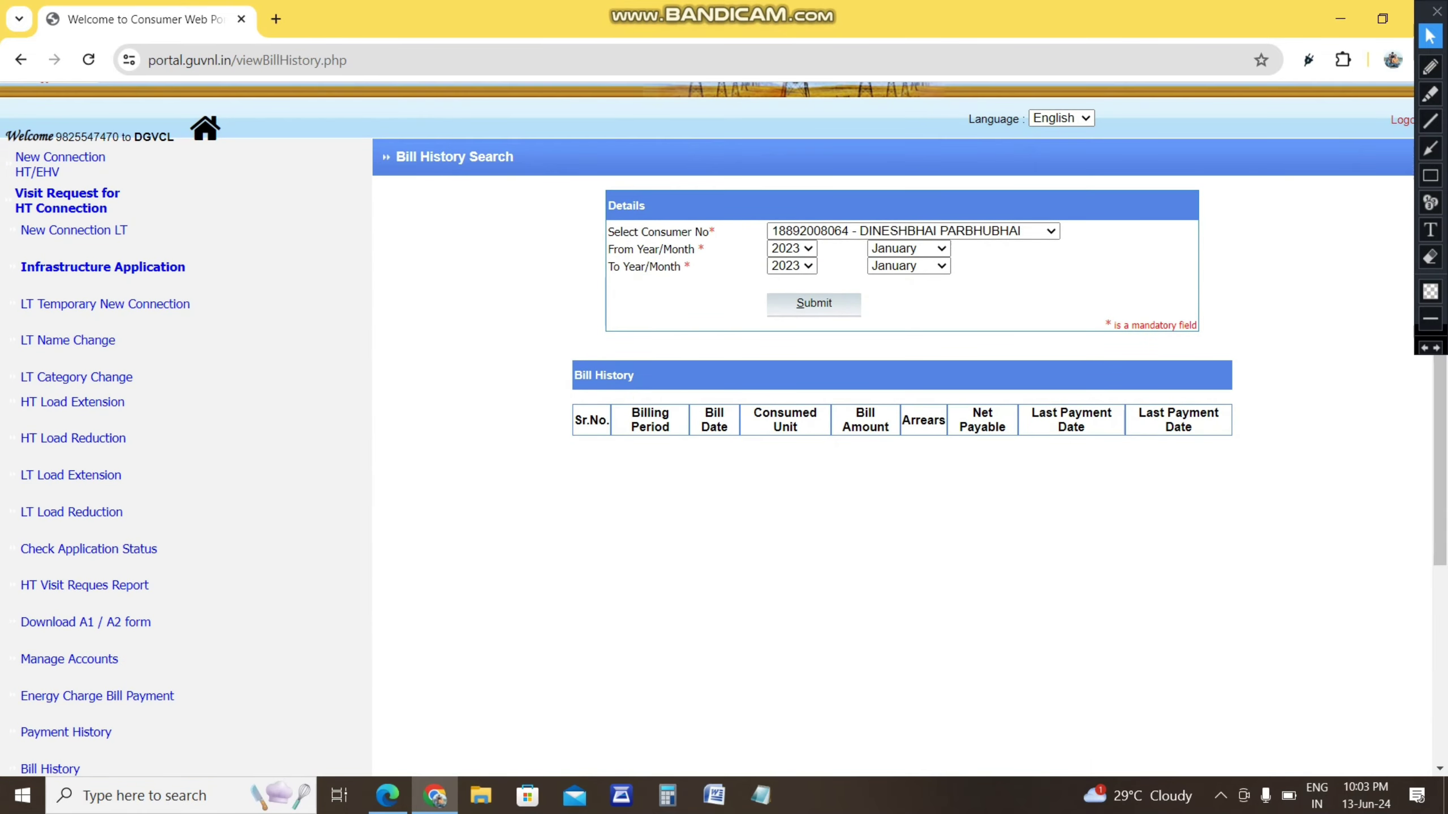
Step: Keep the first linked consumer number and set the From period to January 2024
scroll(724, 427, "up", 2)
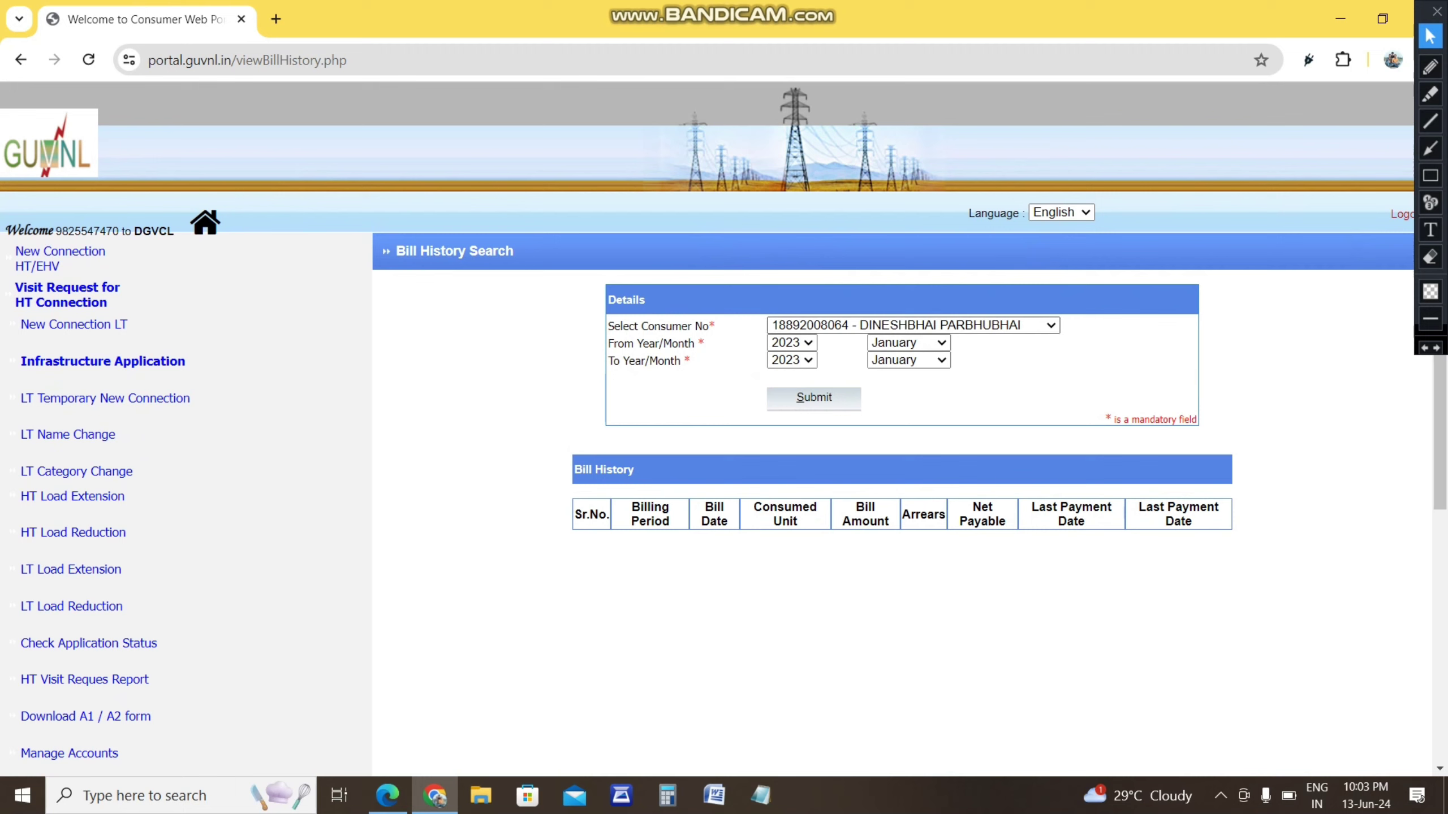
left_click(912, 325)
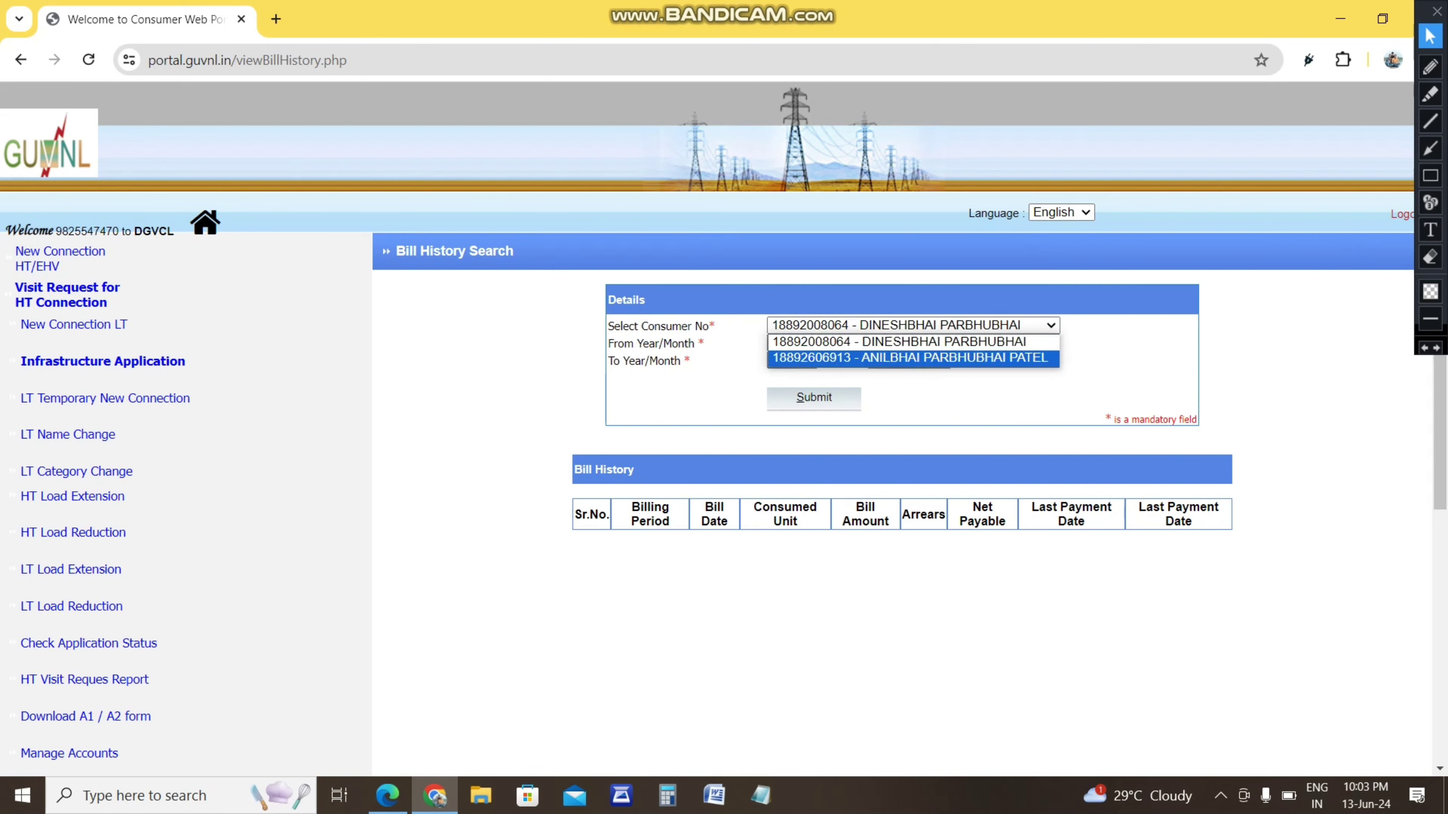
key("Return")
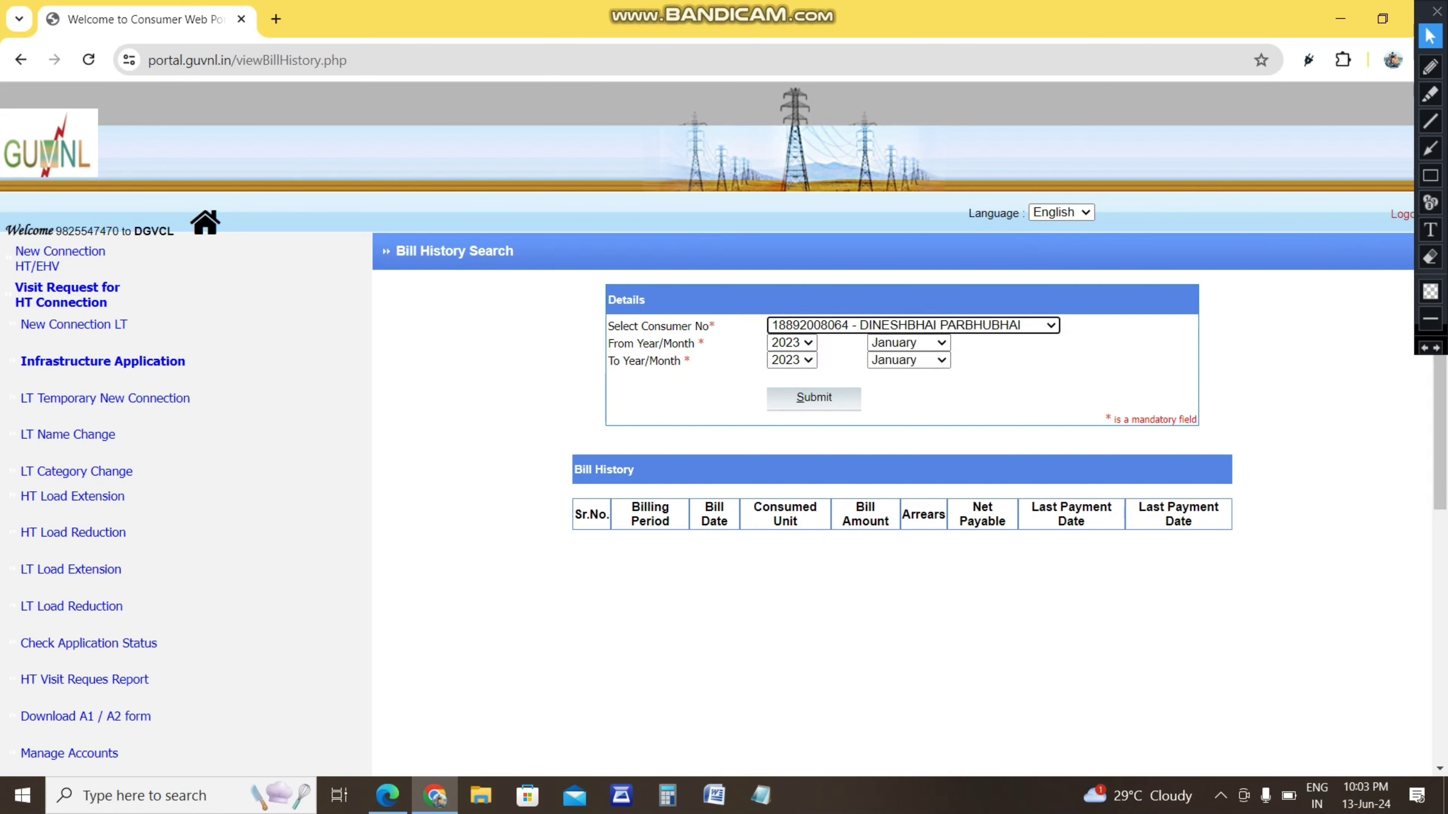
key("Tab")
key("alt+Down")
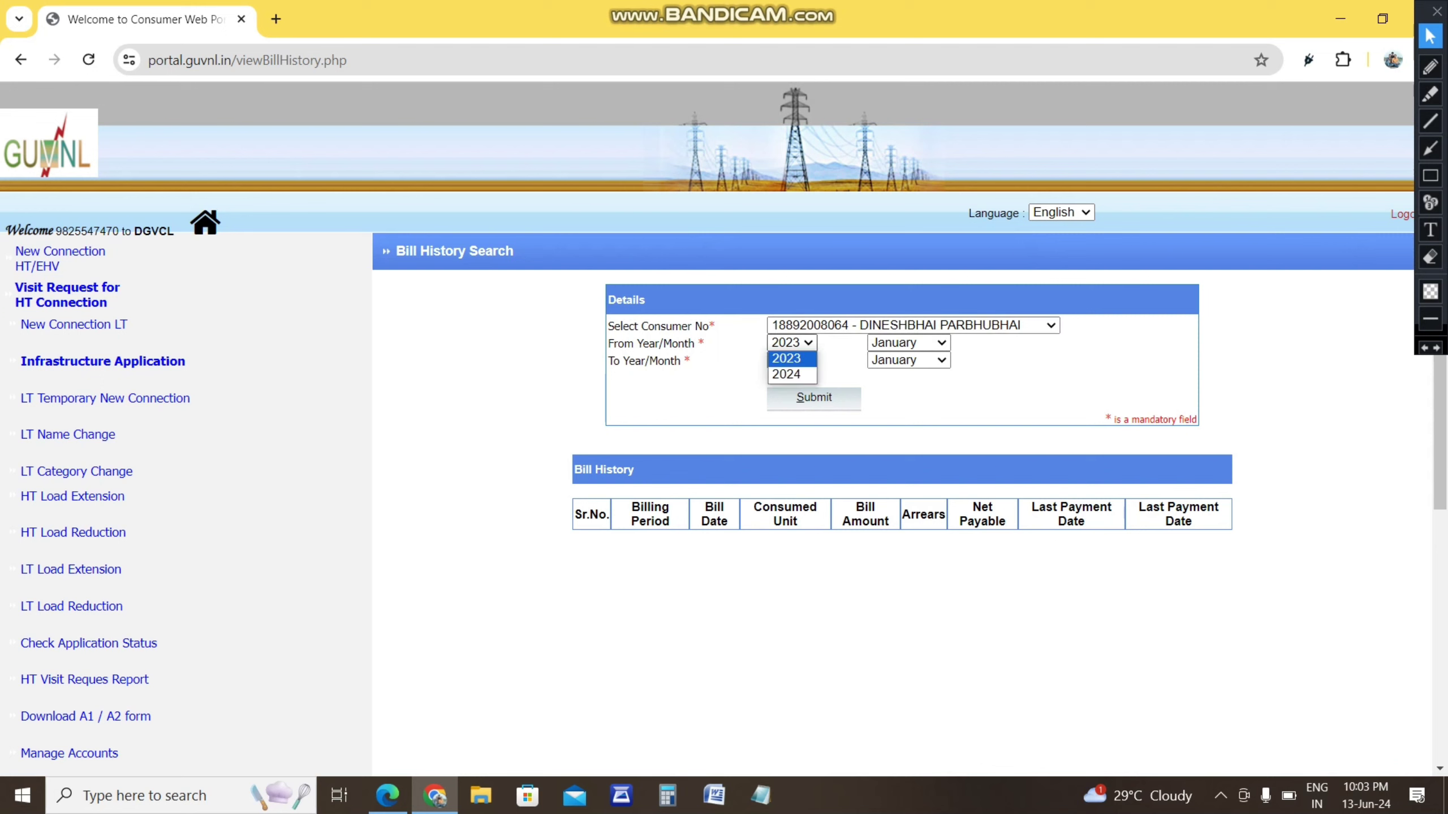
key("Down")
key("Return")
key("Tab")
key("alt+Down")
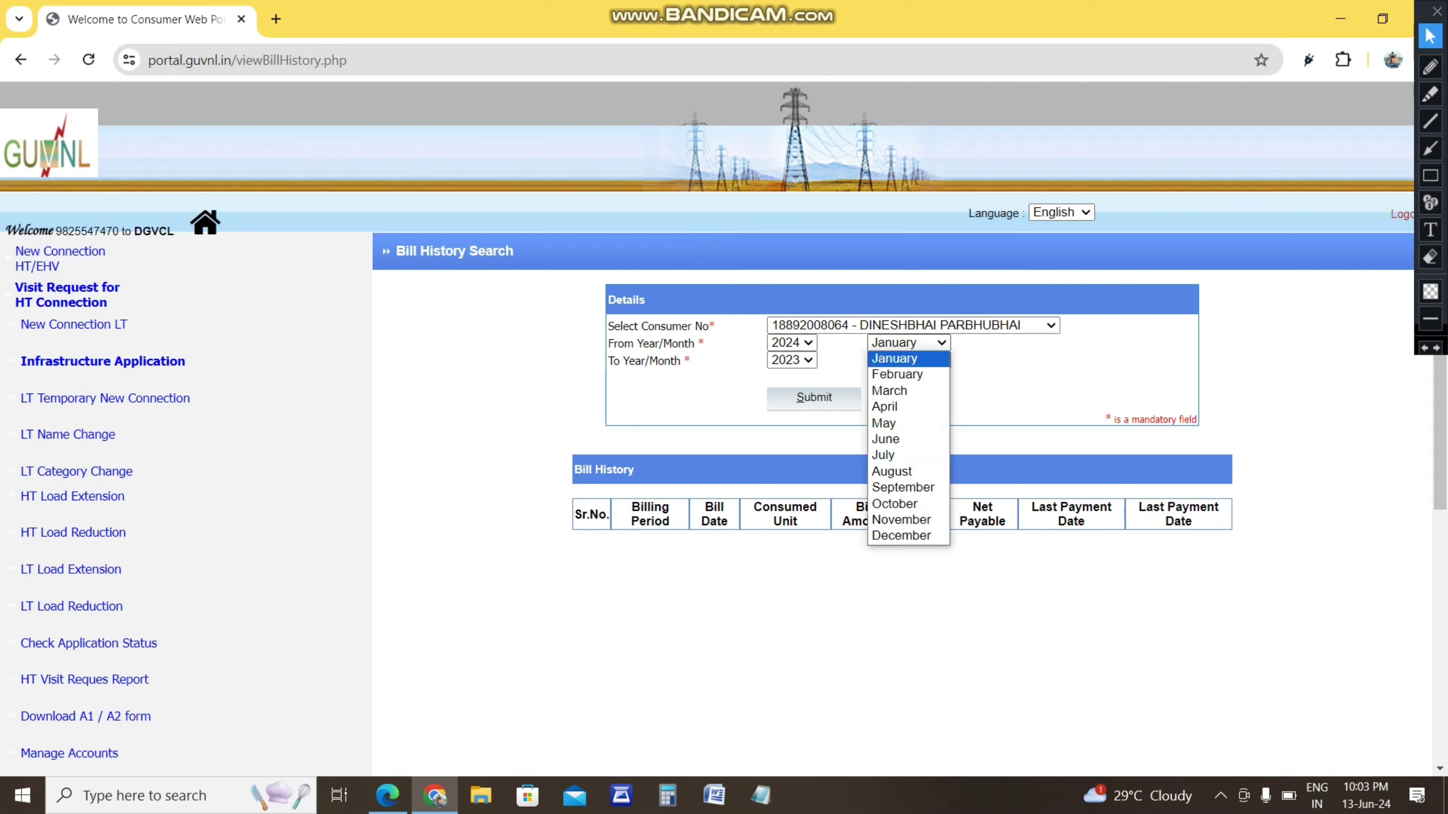
key("Down")
key("Down")
Step: Set the To period to May 2024 and run the bill history search
key("Down")
key("Down")
key("Up")
key("Up")
key("Up")
key("Up")
key("Return")
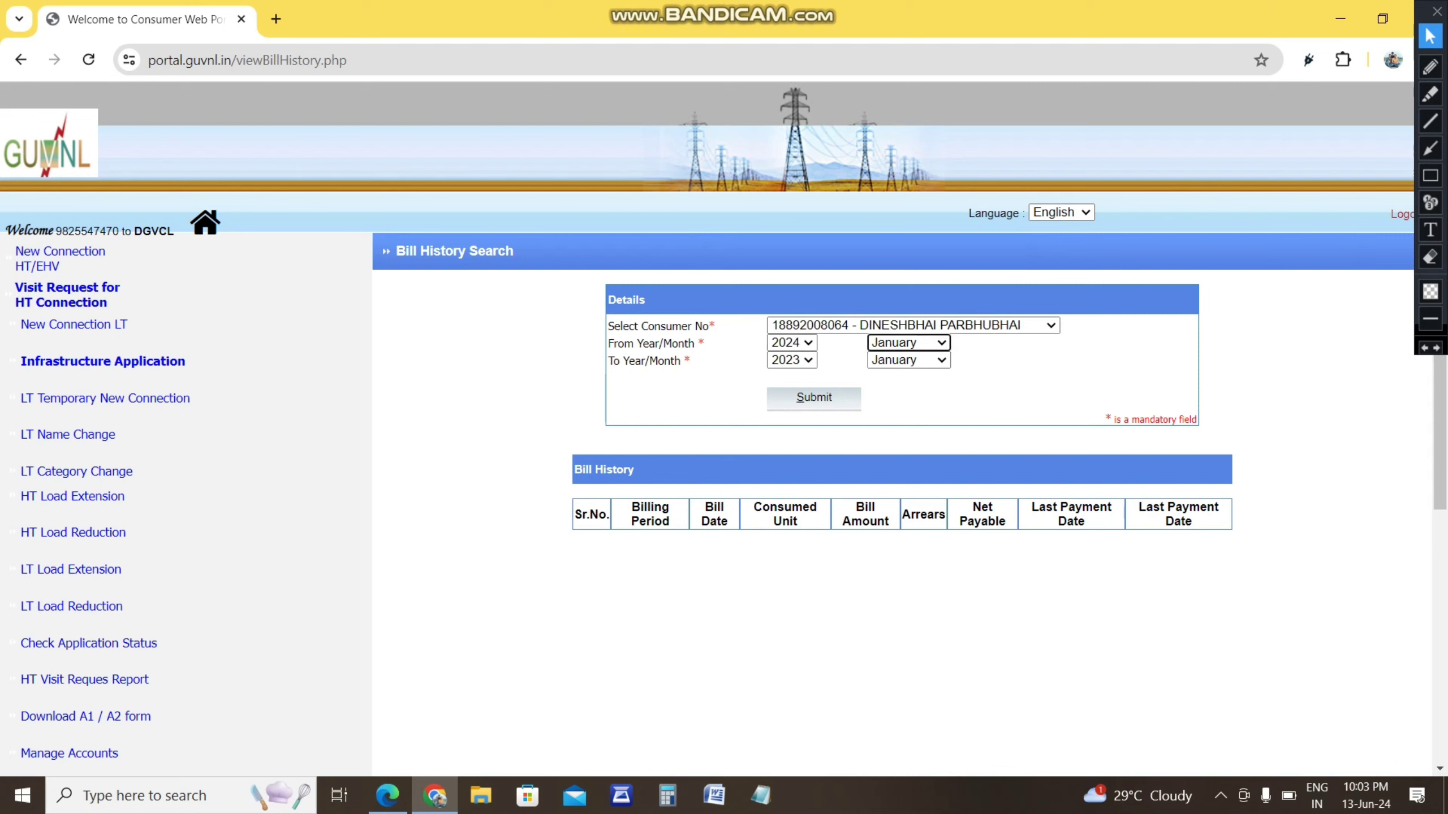
key("Tab")
key("alt+Down")
key("Down")
key("Return")
key("Tab")
key("alt+Down")
key("Down")
key("Down")
key("Down")
key("Down")
key("Down")
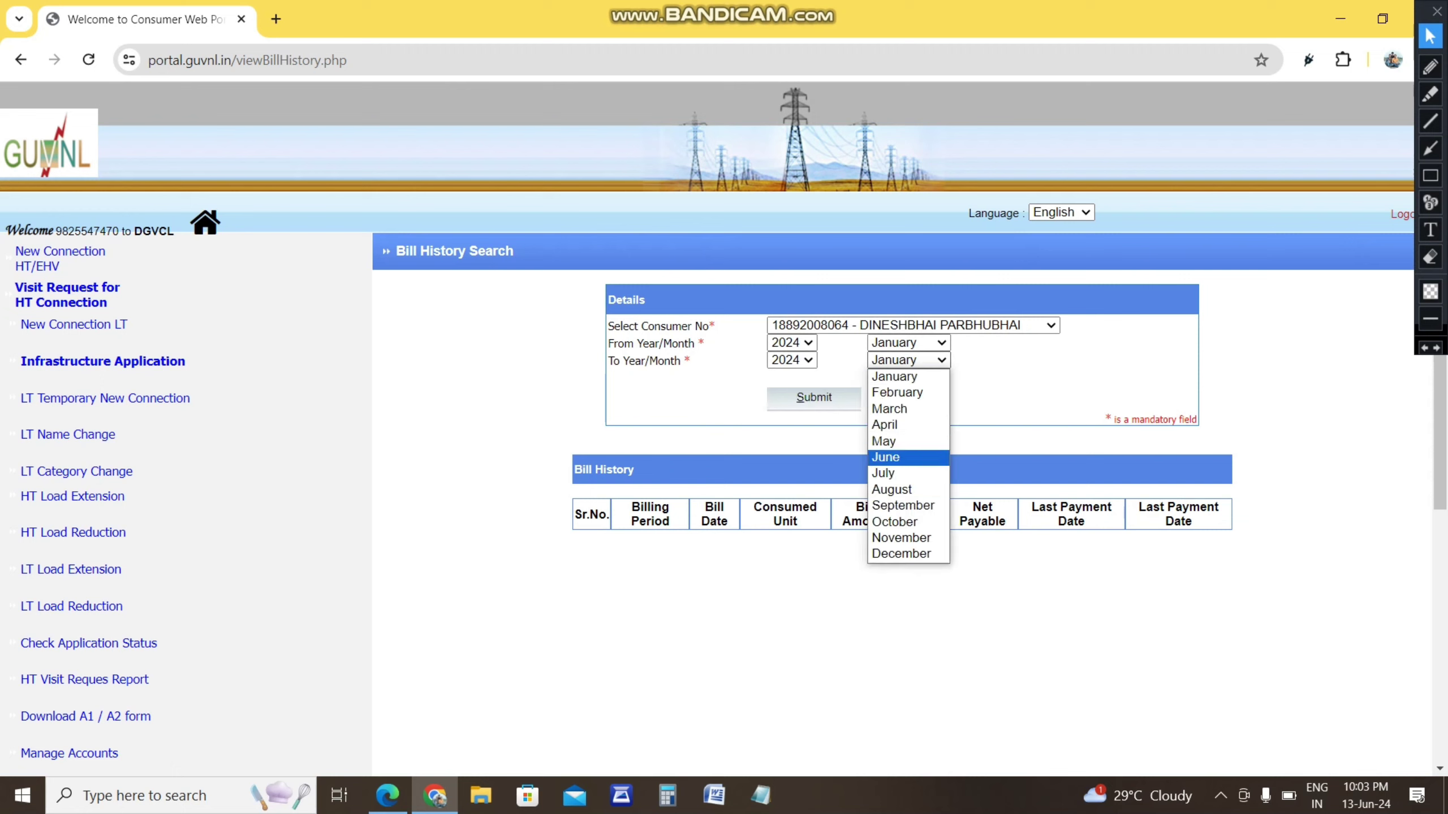
key("Up")
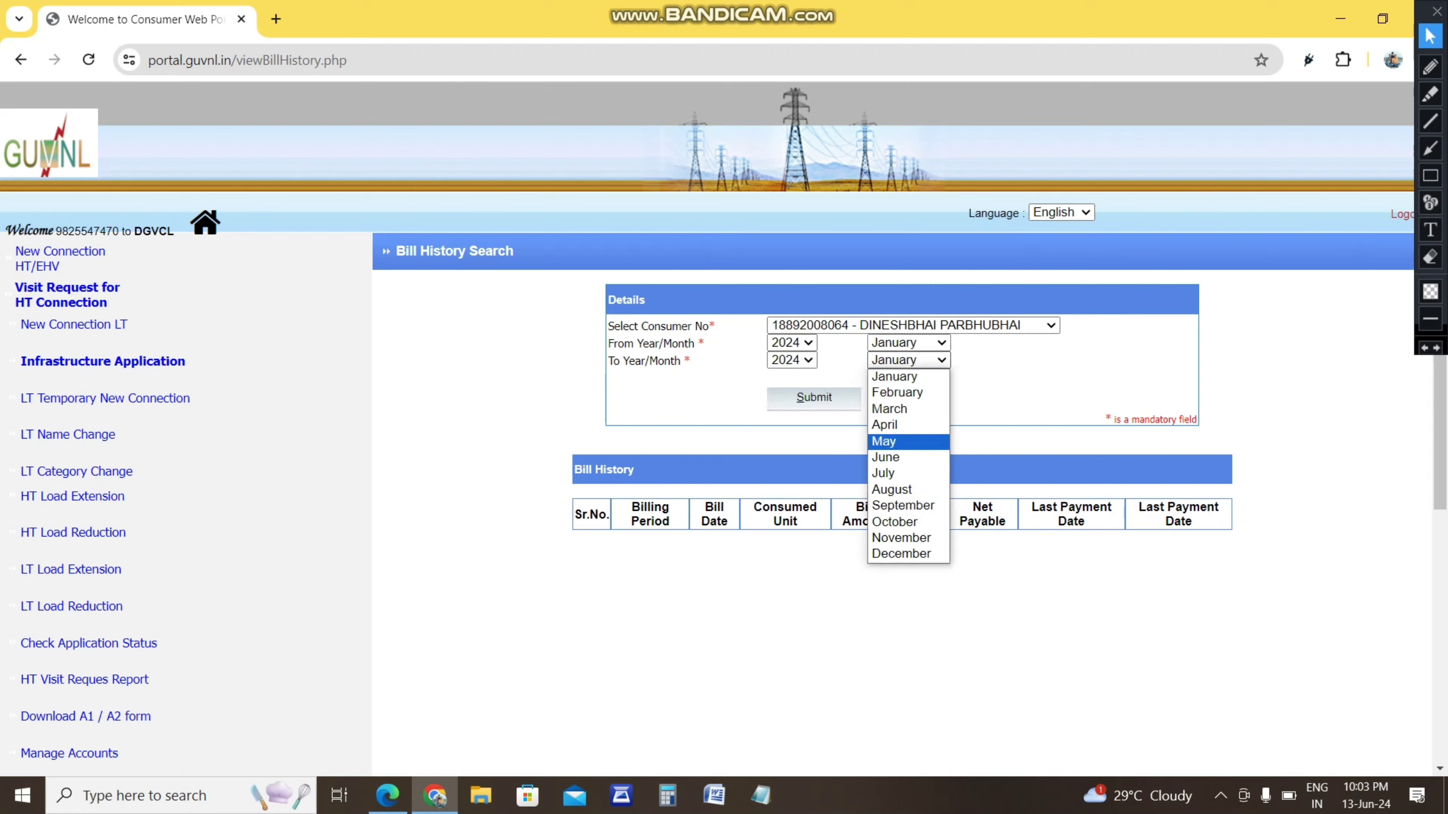
key("Return")
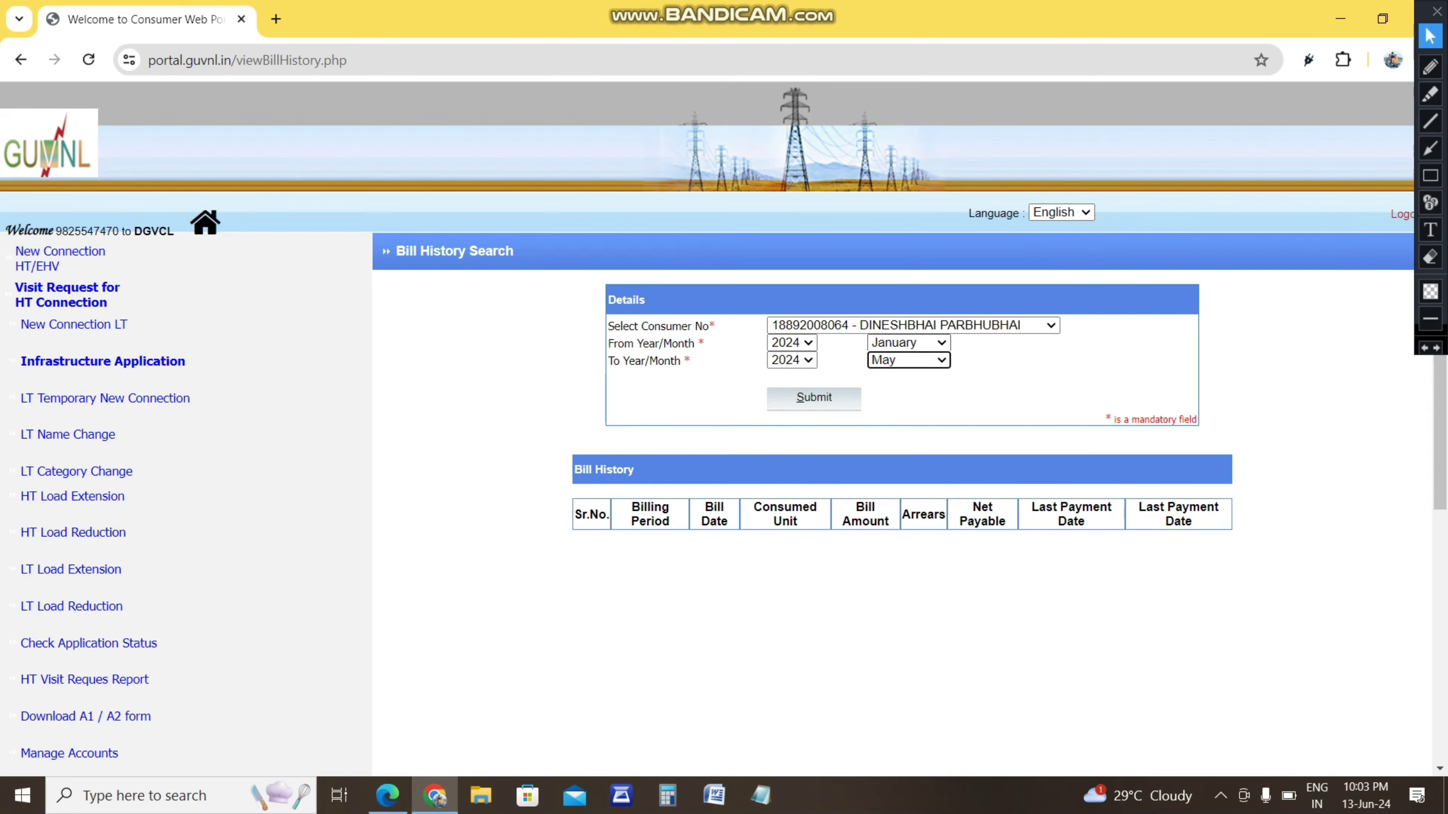
key("Return")
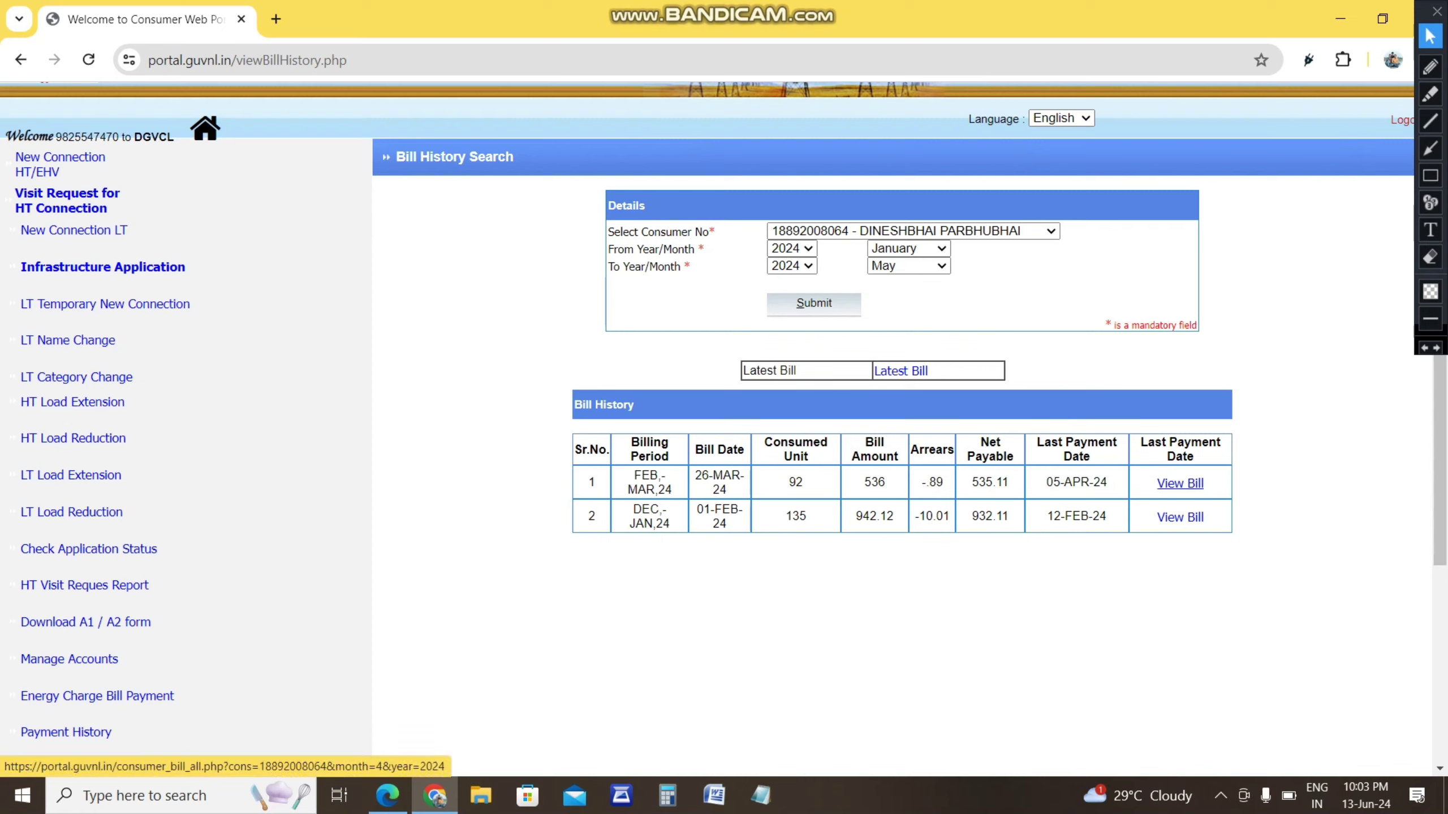
Step: Open the FEB-MAR 24 bill from the 2024 bill list in a new tab
left_click(1179, 483)
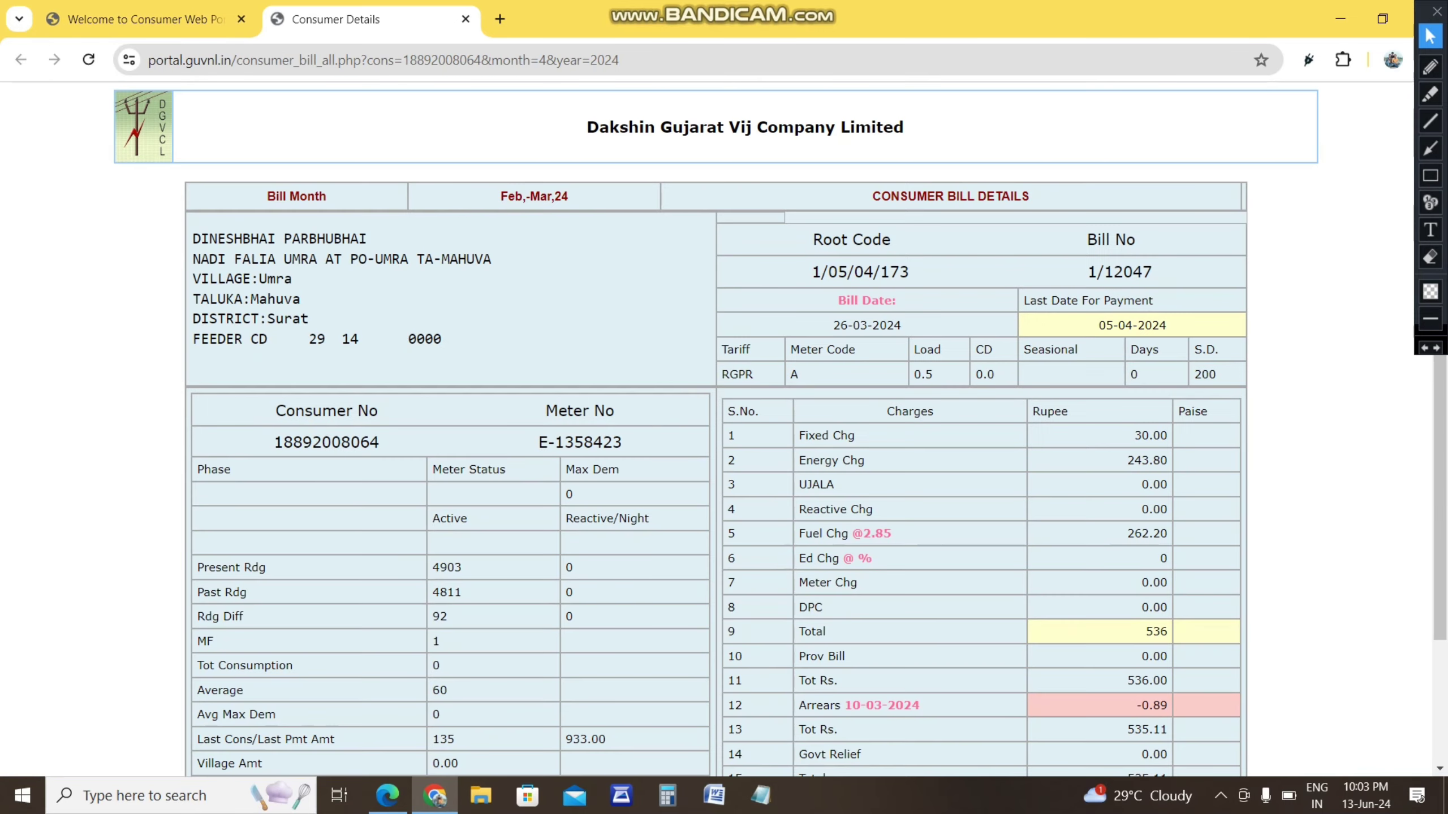
Step: Return to Bill History, reopen the FEB-MAR,24 bill from row 1, and print-preview it with Ctrl+P
scroll(716, 427, "down", 3)
scroll(716, 427, "up", 3)
scroll(716, 428, "down", 3)
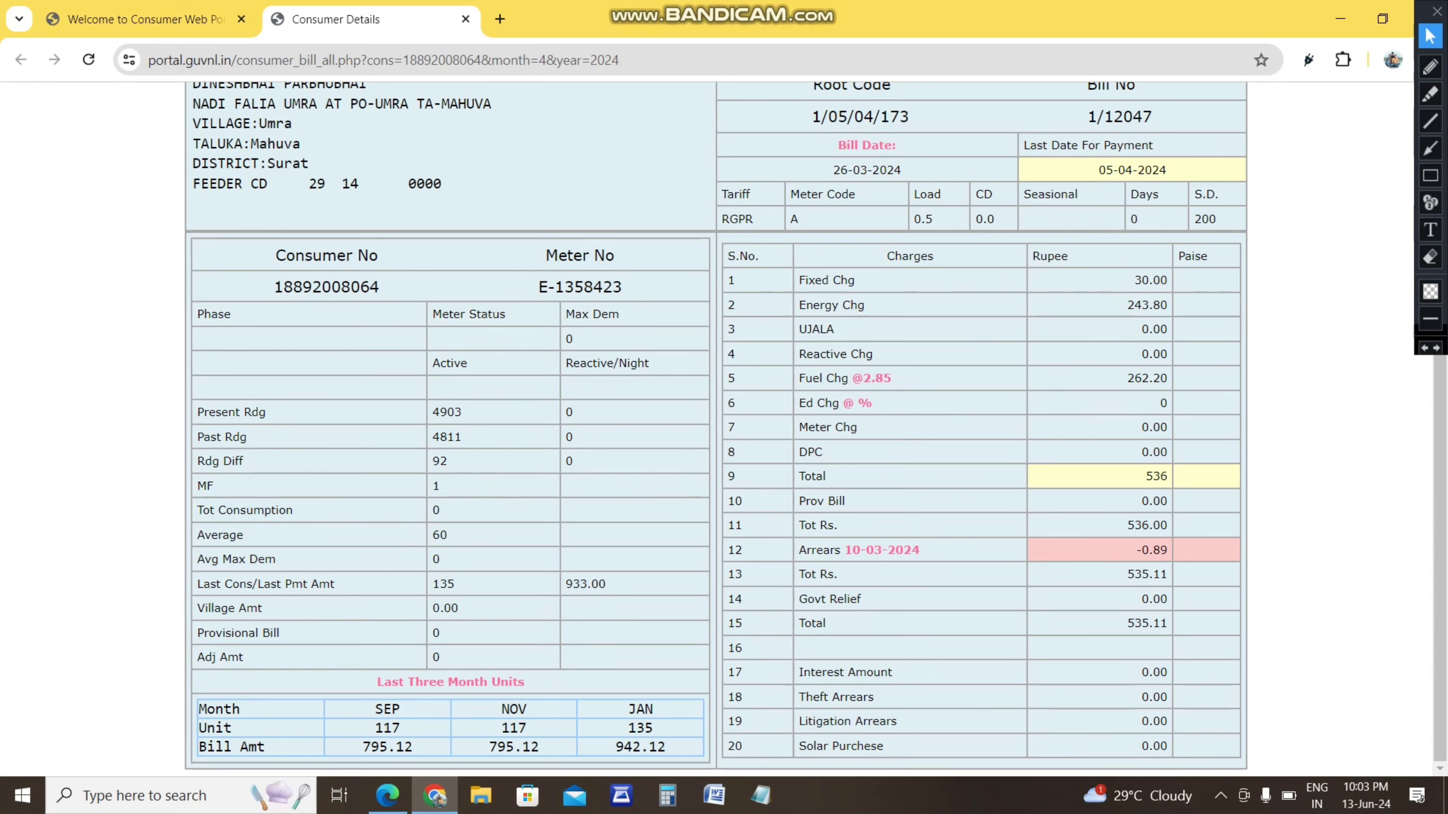
scroll(715, 427, "up", 3)
scroll(716, 428, "down", 3)
scroll(716, 428, "up", 3)
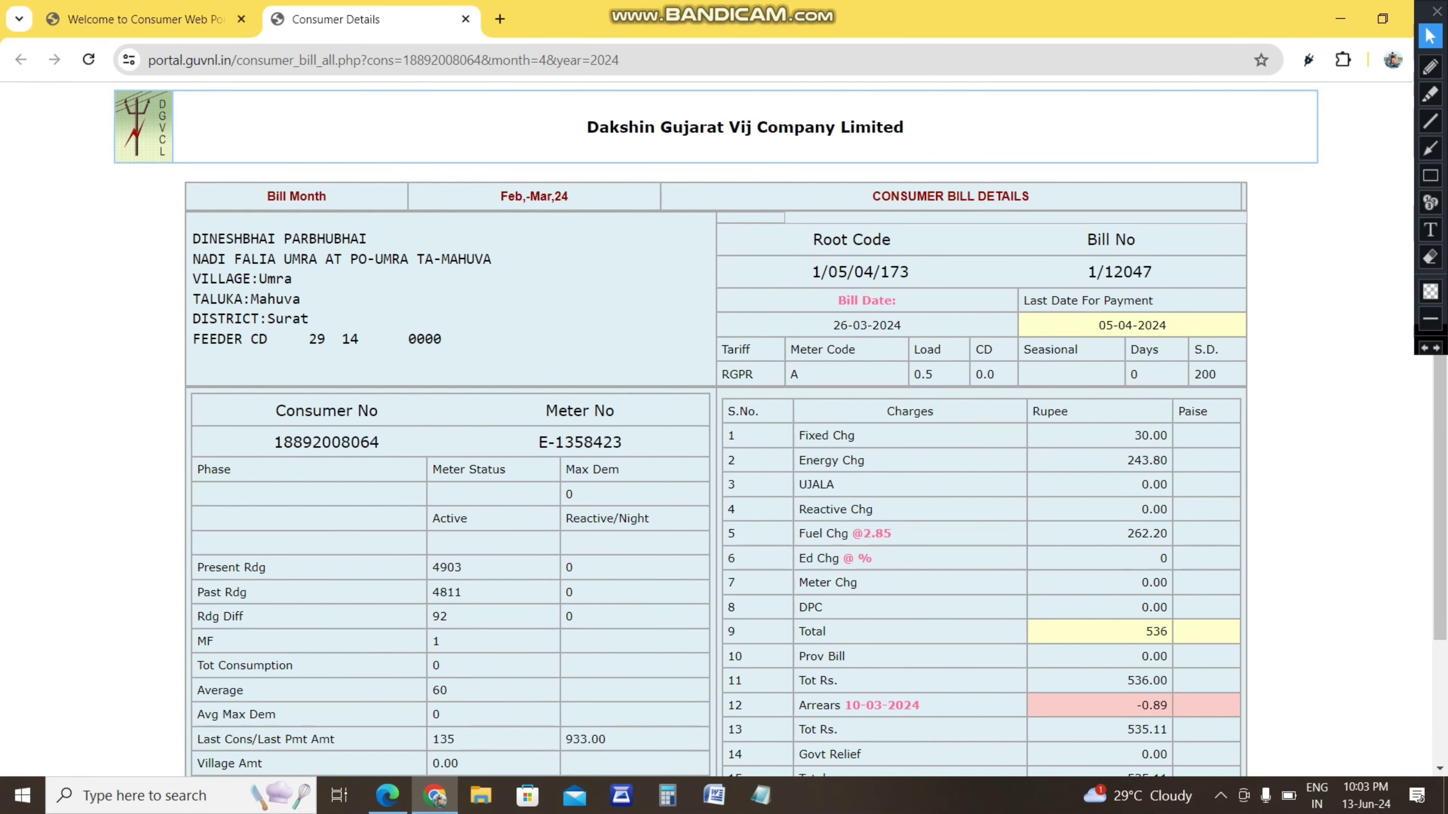
key("ctrl+shift+Tab")
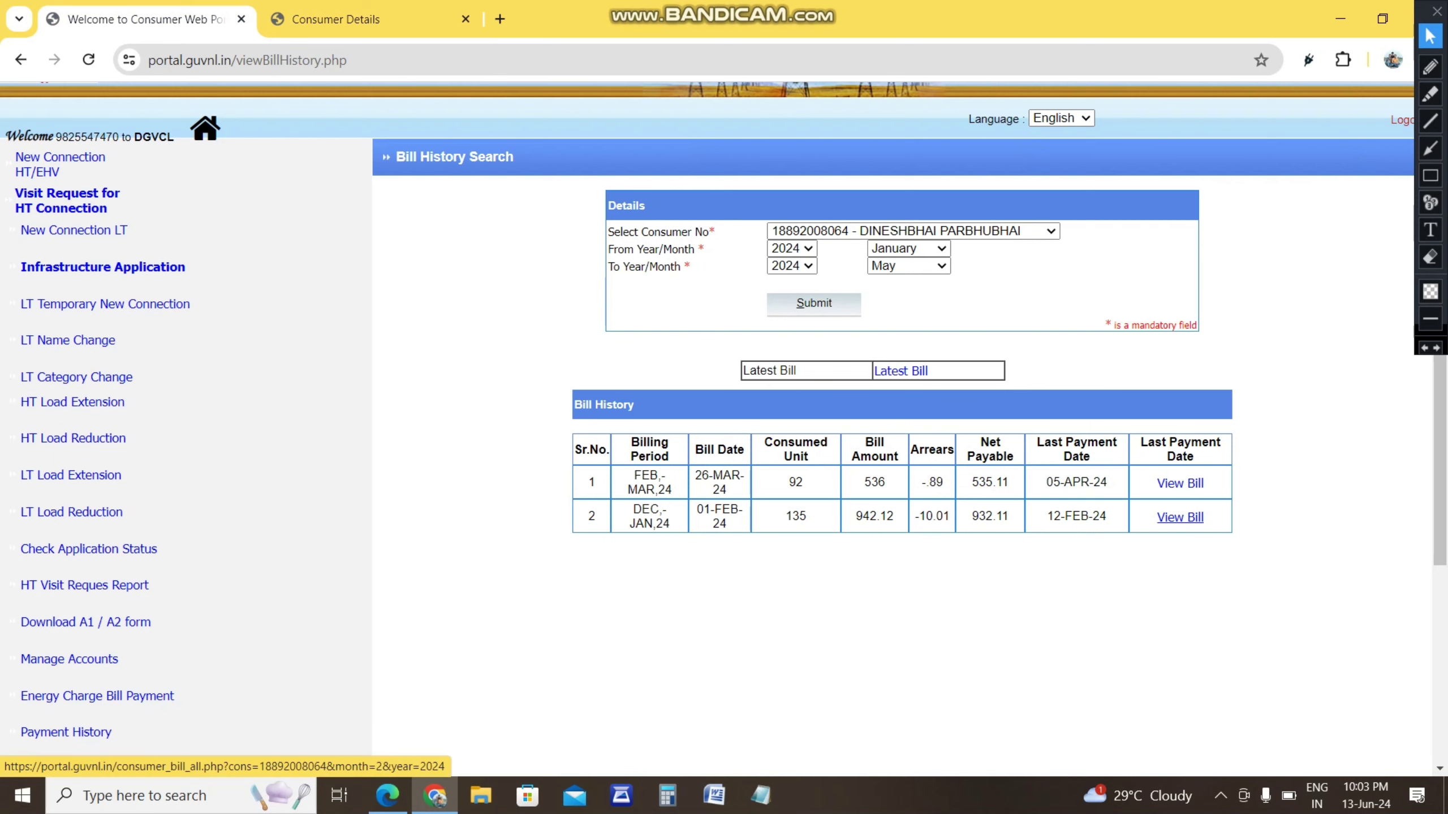
scroll(1180, 525, "up", 2)
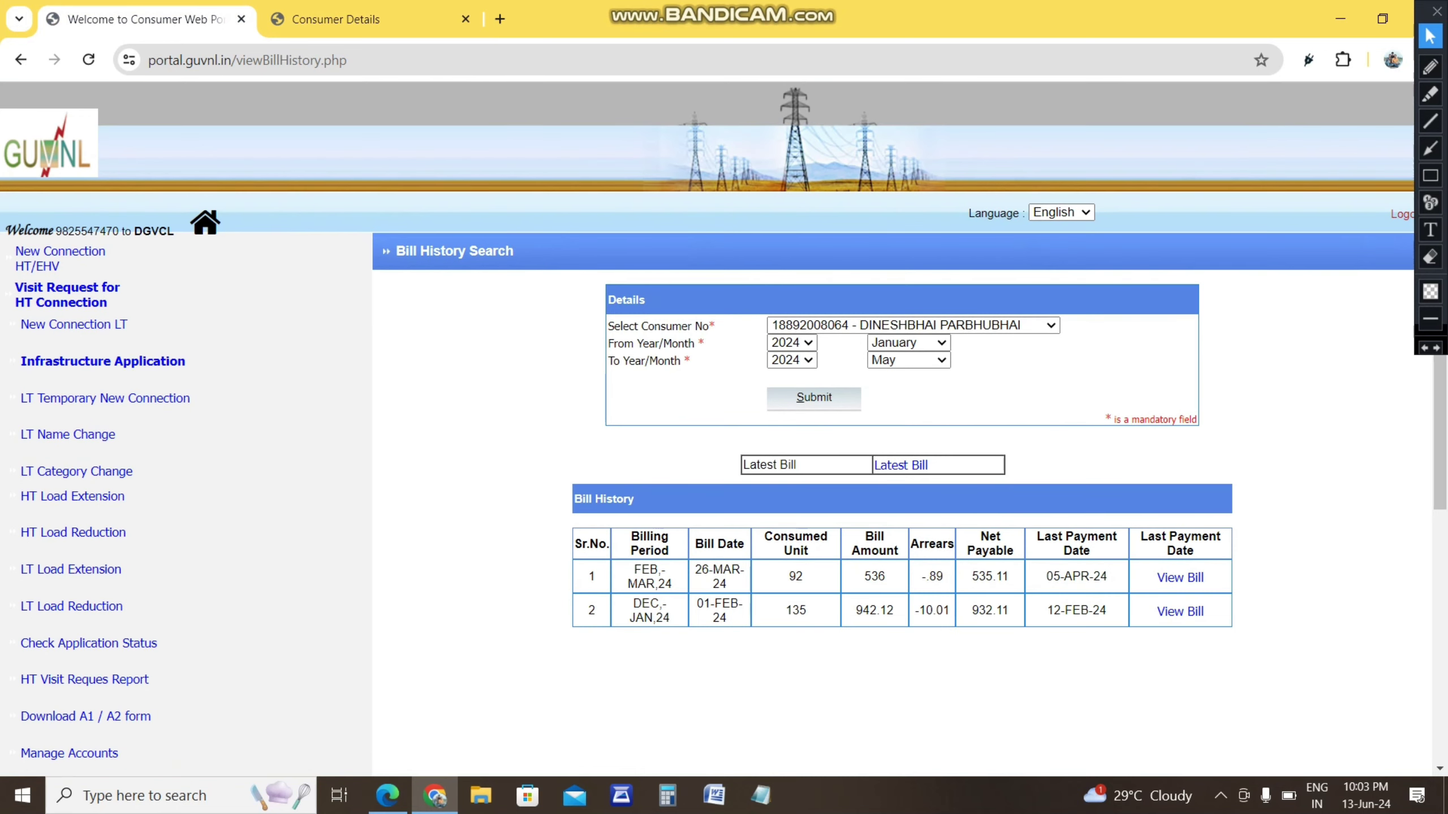
left_click(1180, 577)
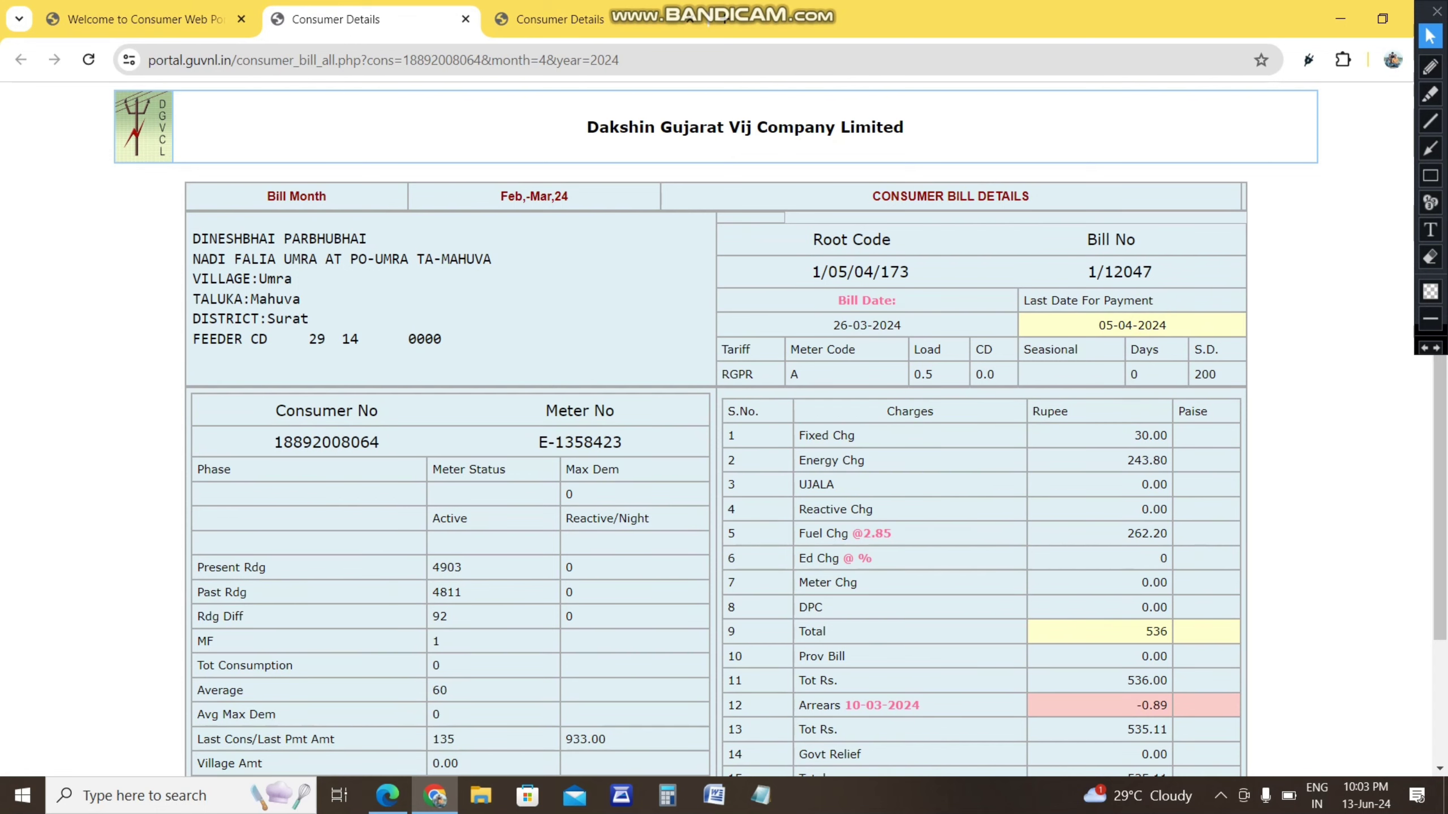
key("ctrl+p")
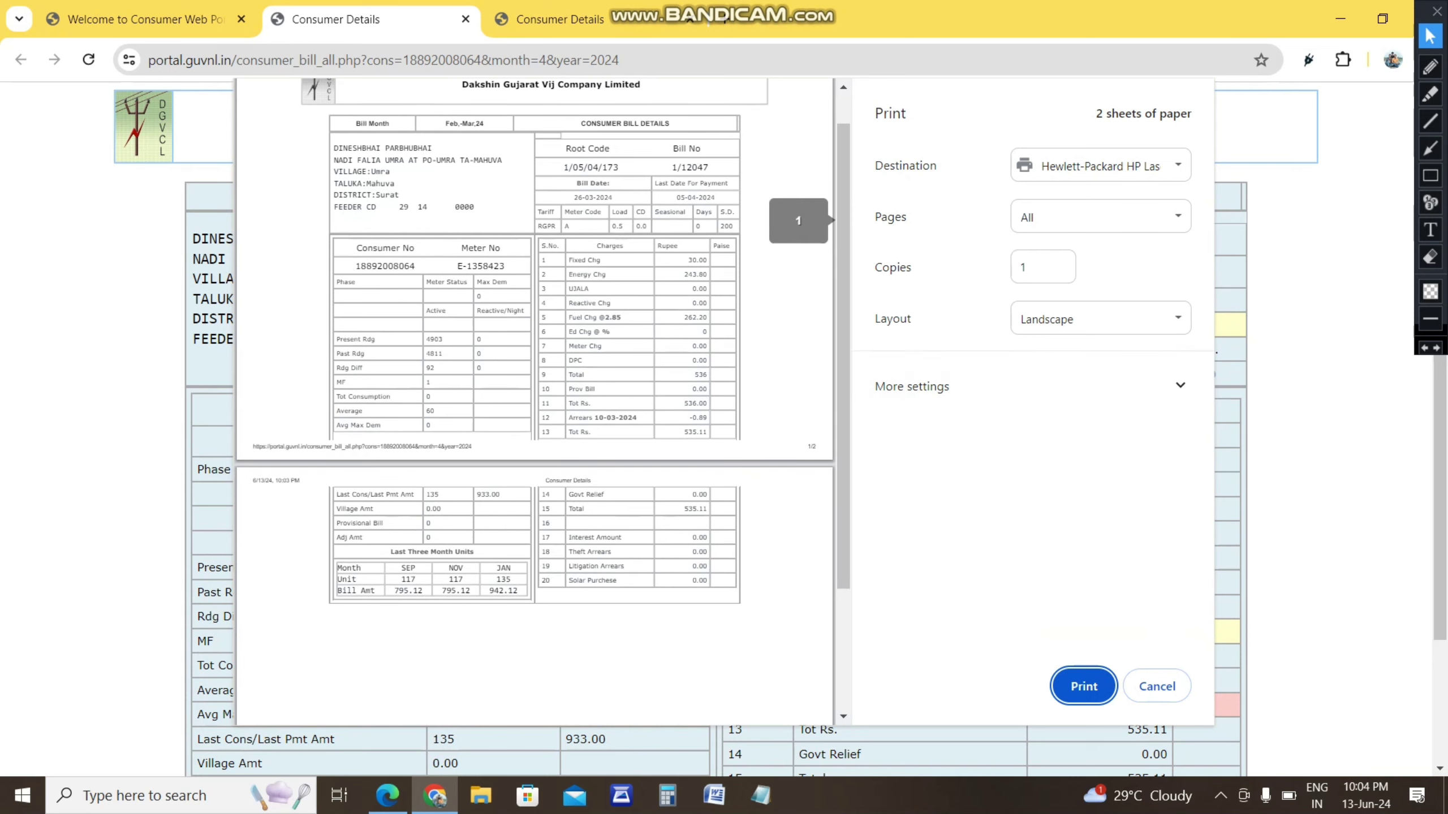
Step: Set the print layout to Portrait and the paper size to Legal
left_click(1100, 318)
left_click(1038, 344)
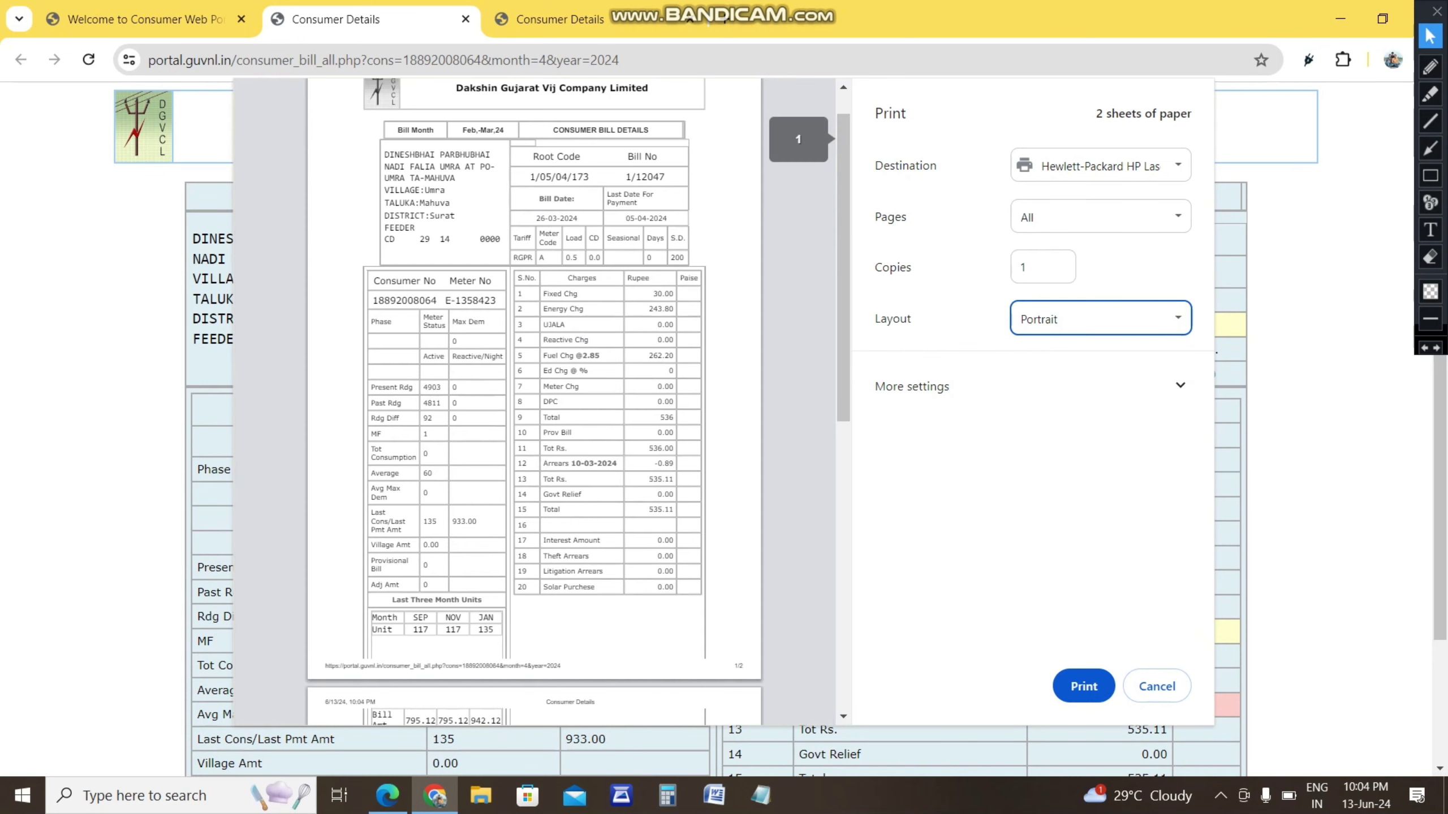
key("Tab")
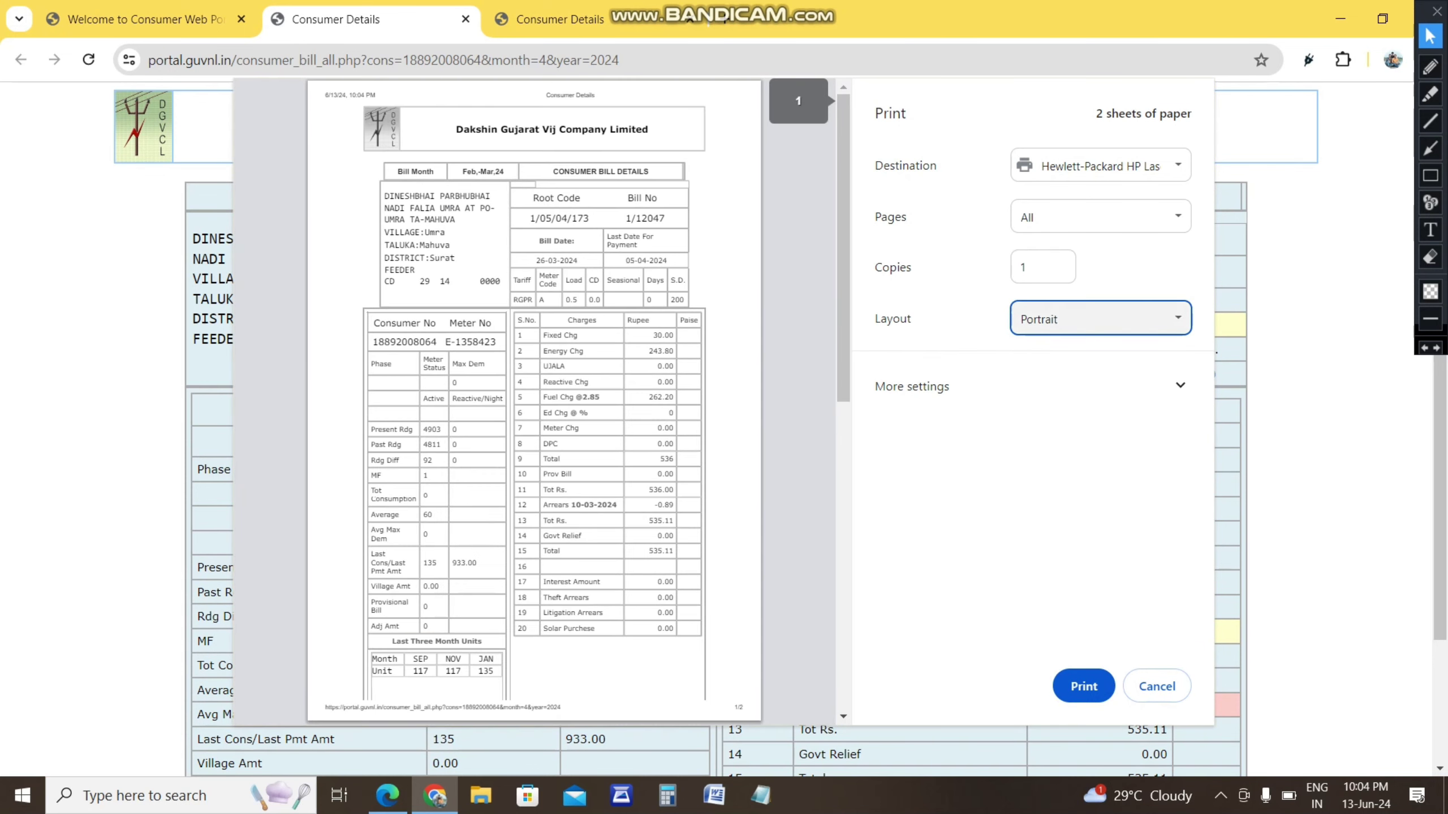
key("Return")
key("Tab")
key("alt+Down")
key("Up")
key("Up")
key("Up")
key("Return")
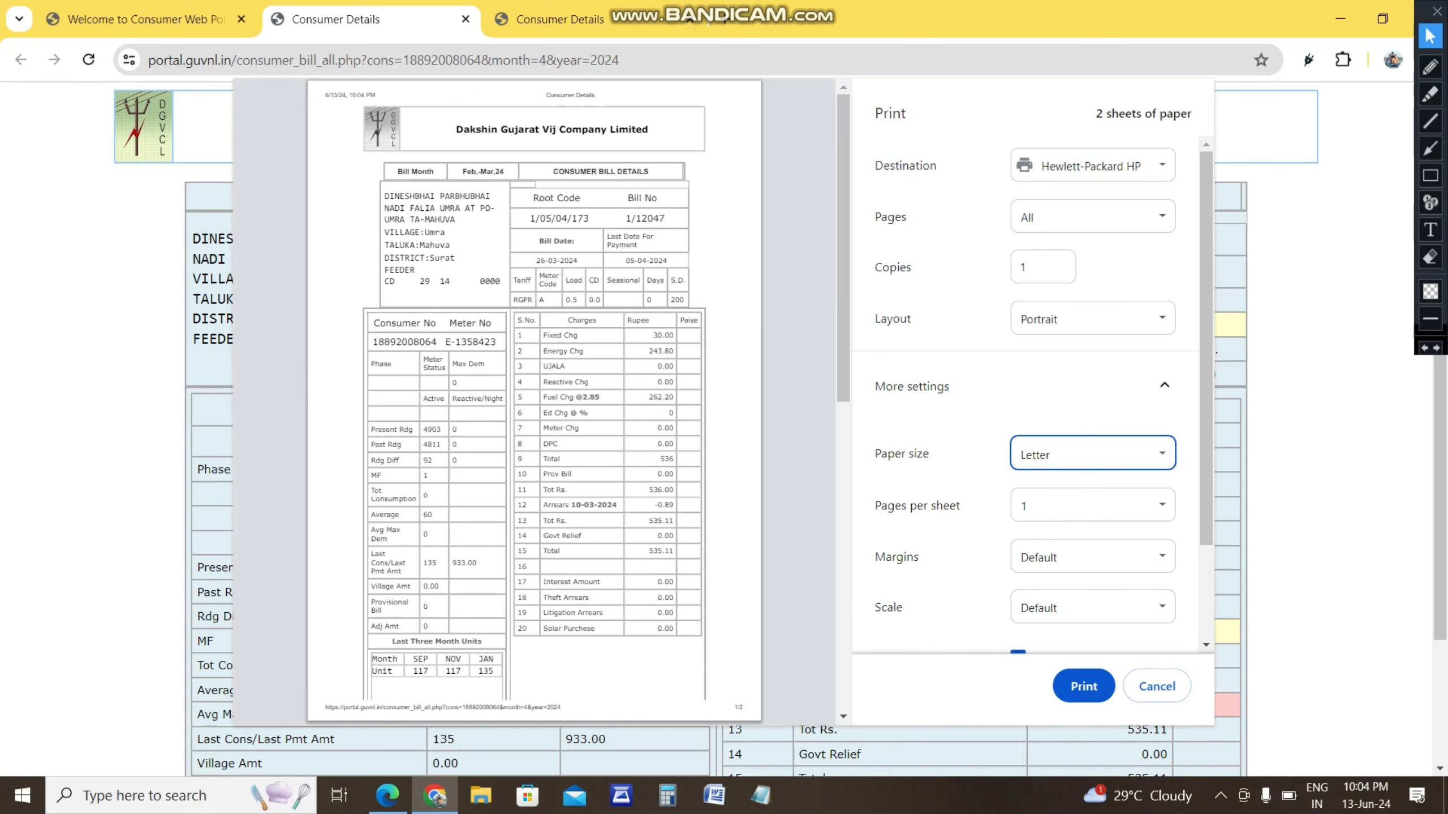
key("alt+Down")
key("Up")
key("Return")
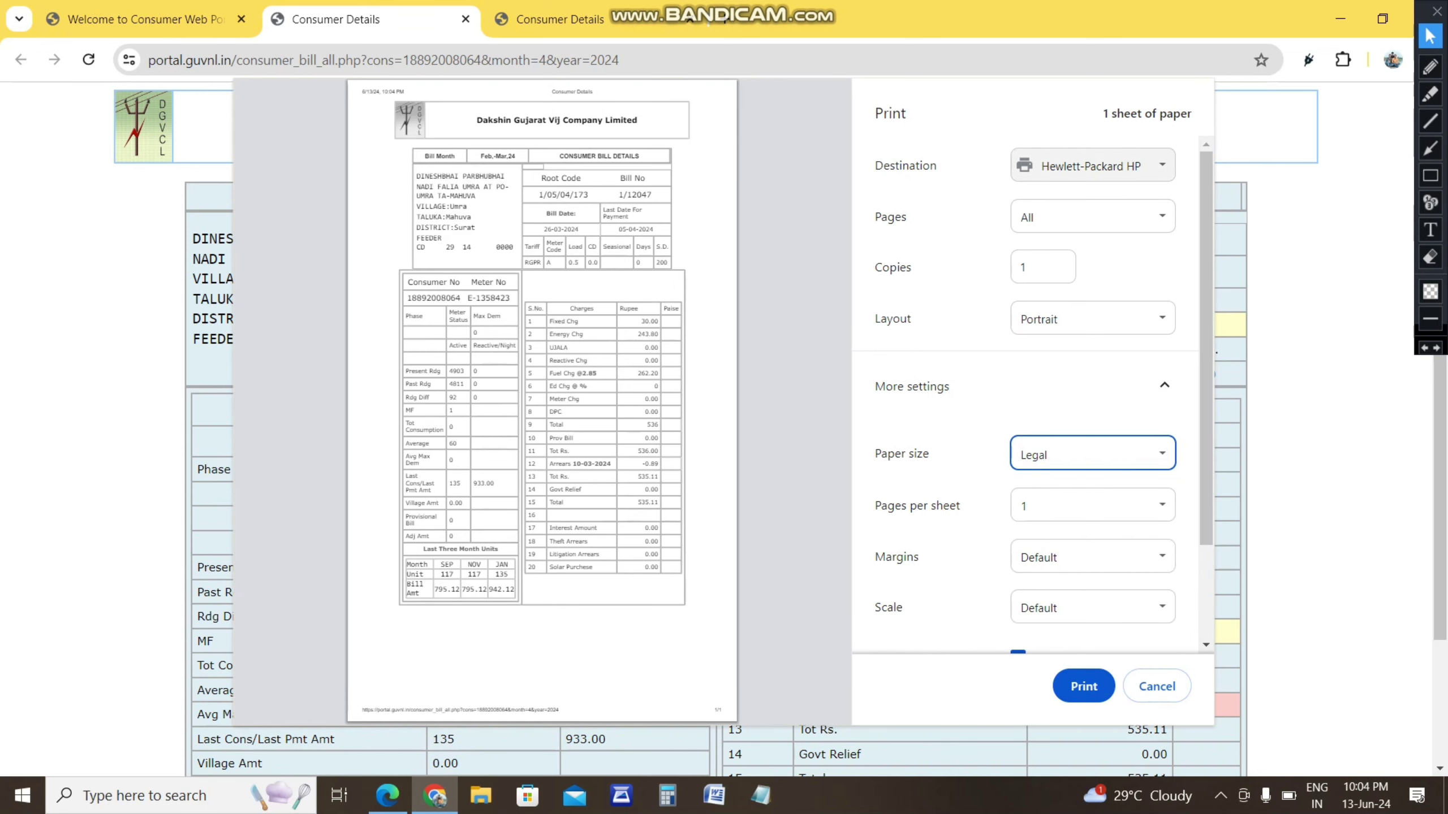
Step: Choose Save as PDF as the destination and save the bill
left_click(1092, 165)
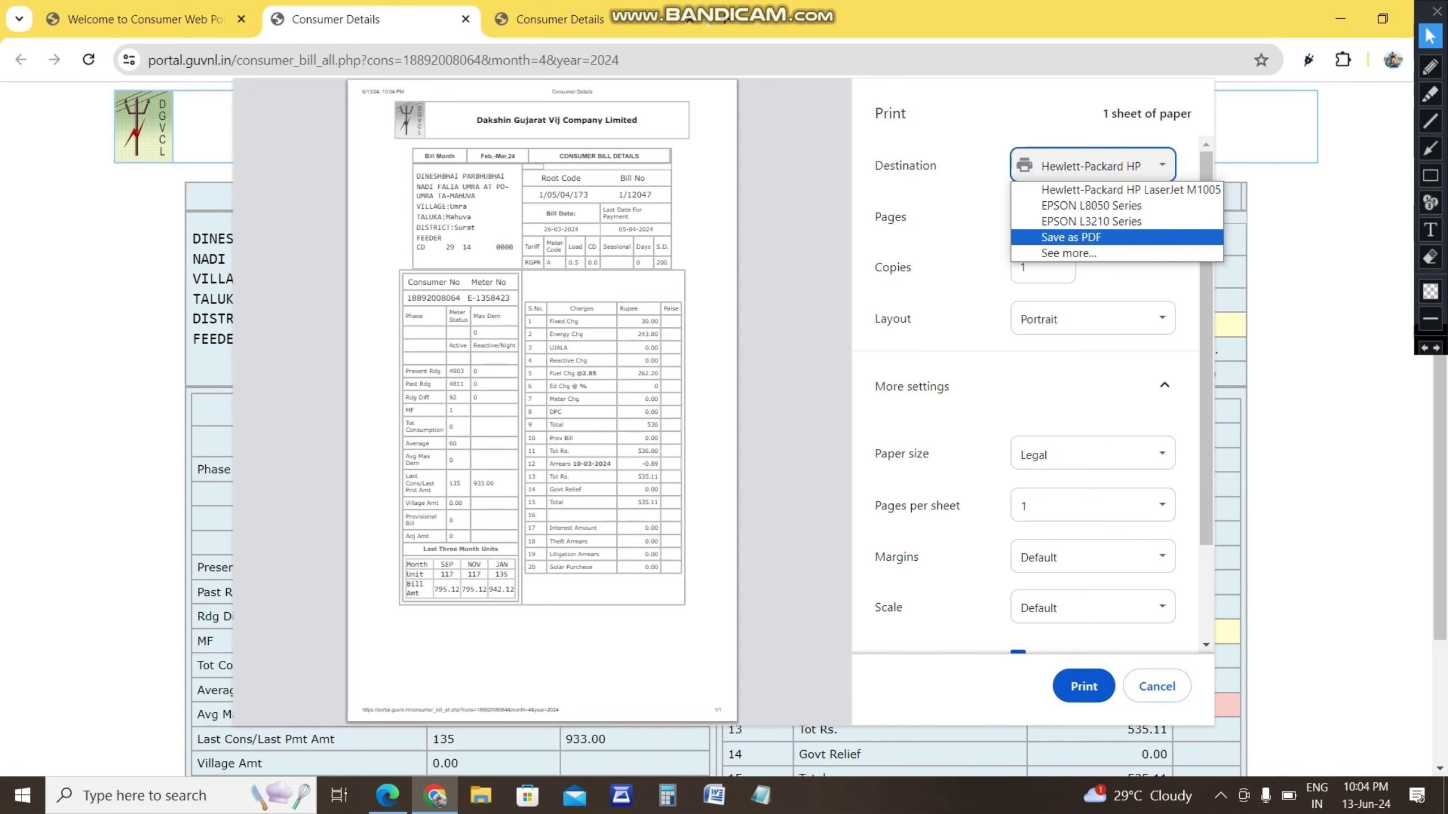
key("Return")
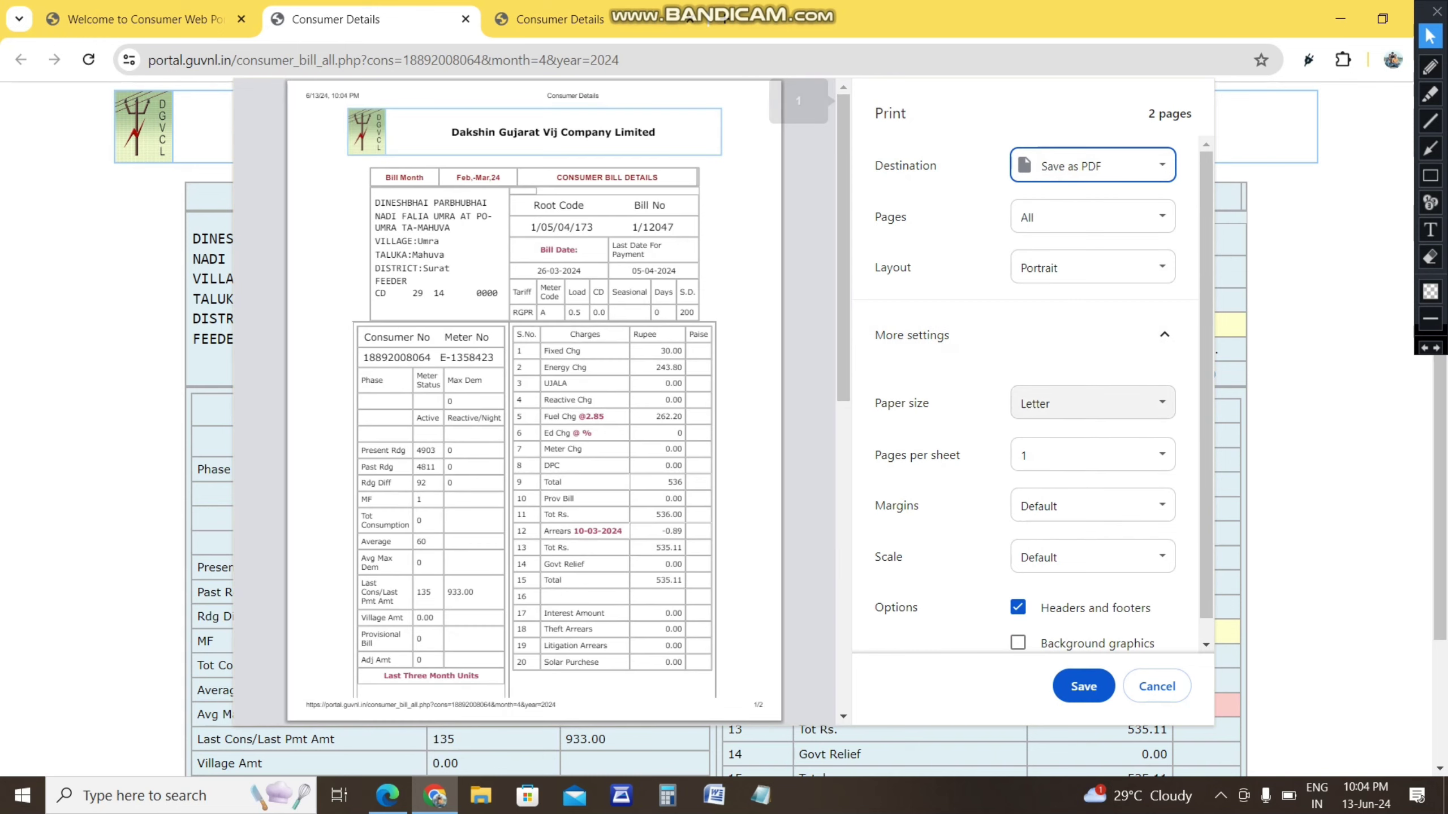
left_click(1083, 686)
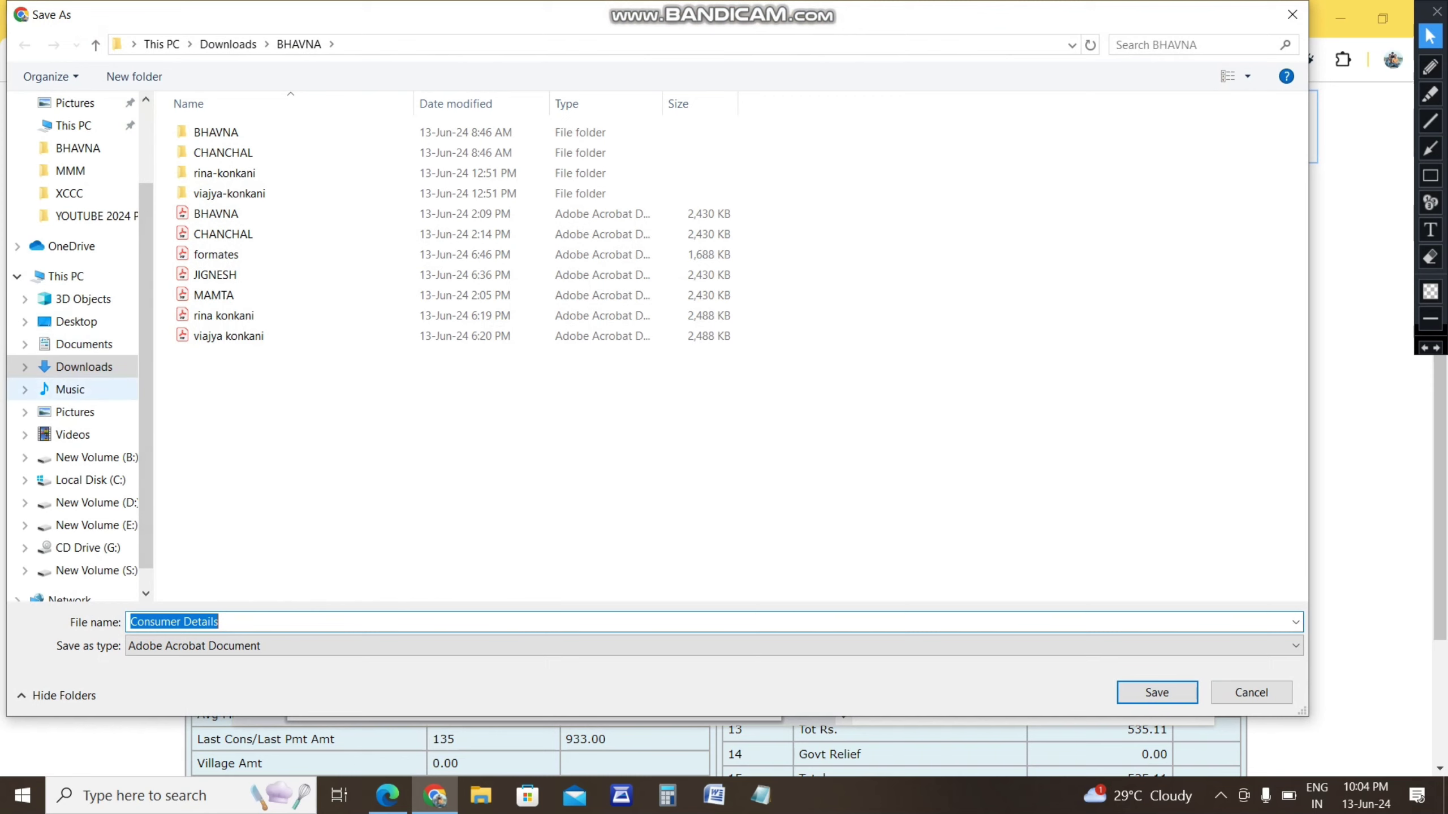
Step: Pick the Desktop folder, rename the file to 'bil', and save the PDF
left_click(75, 321)
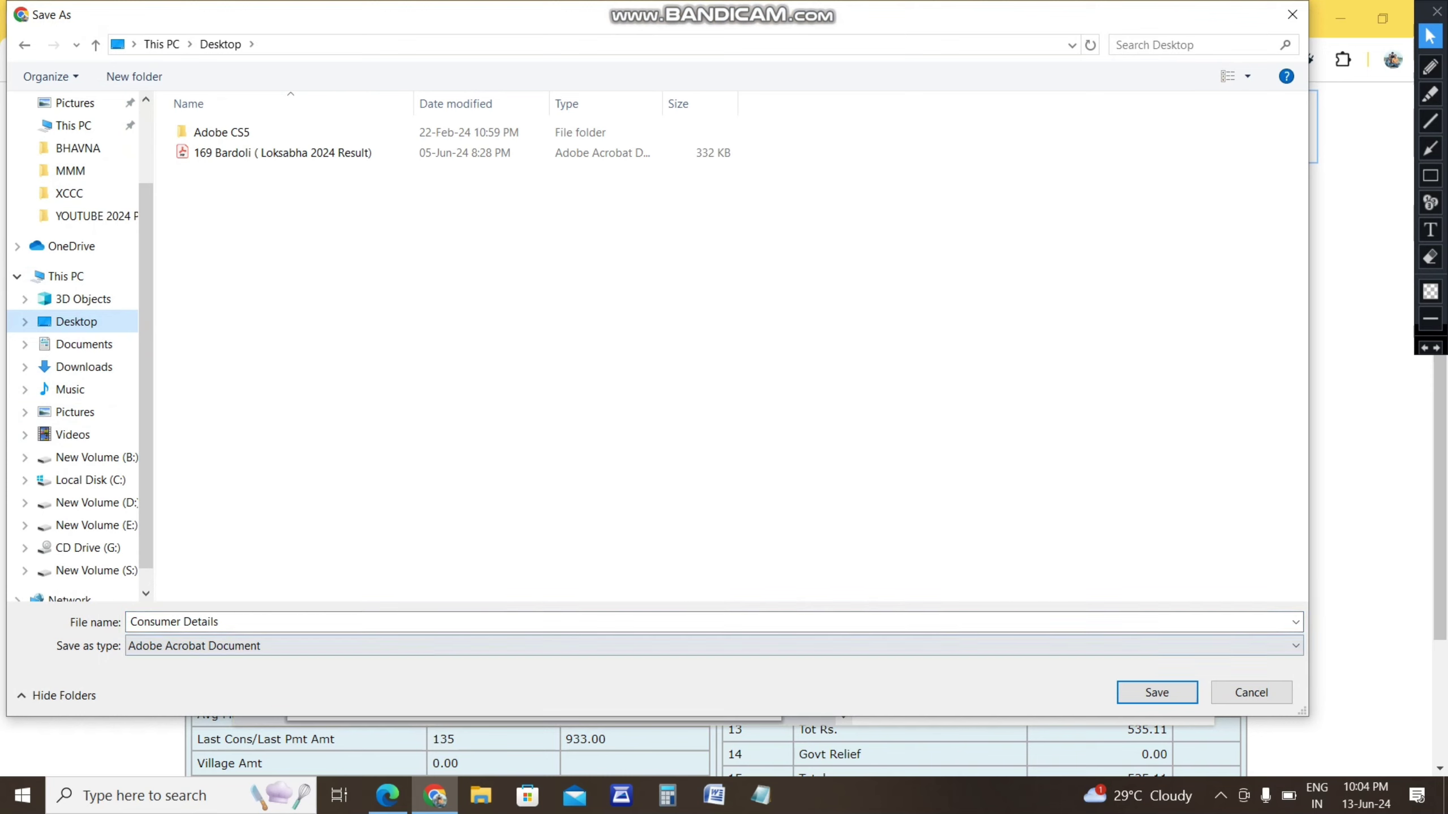
left_click(174, 621)
type("bil")
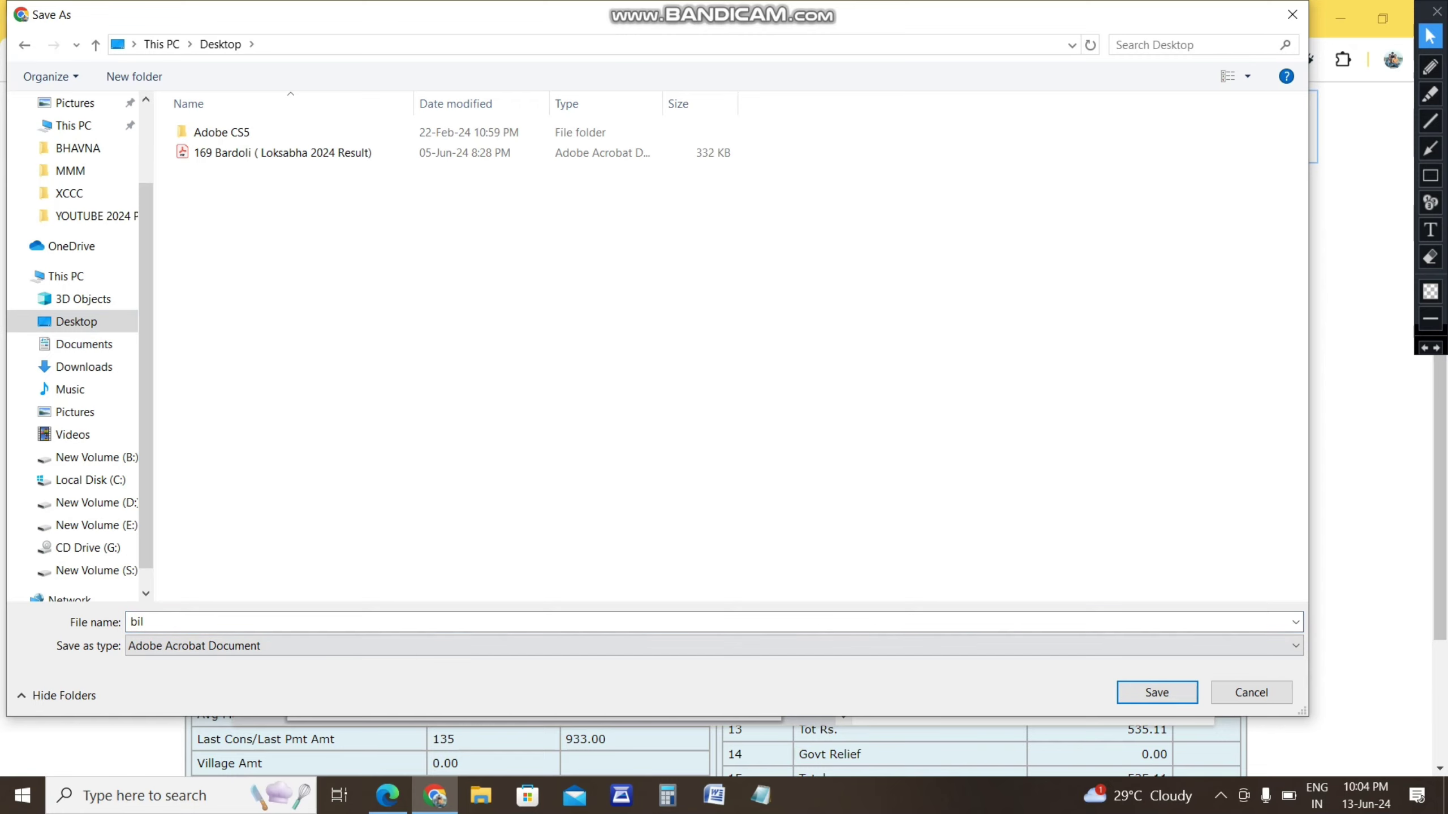
key("Return")
Step: Cycle through the bill tabs, return to the Bill History tab, and go to the Home dashboard
scroll(715, 427, "down", 3)
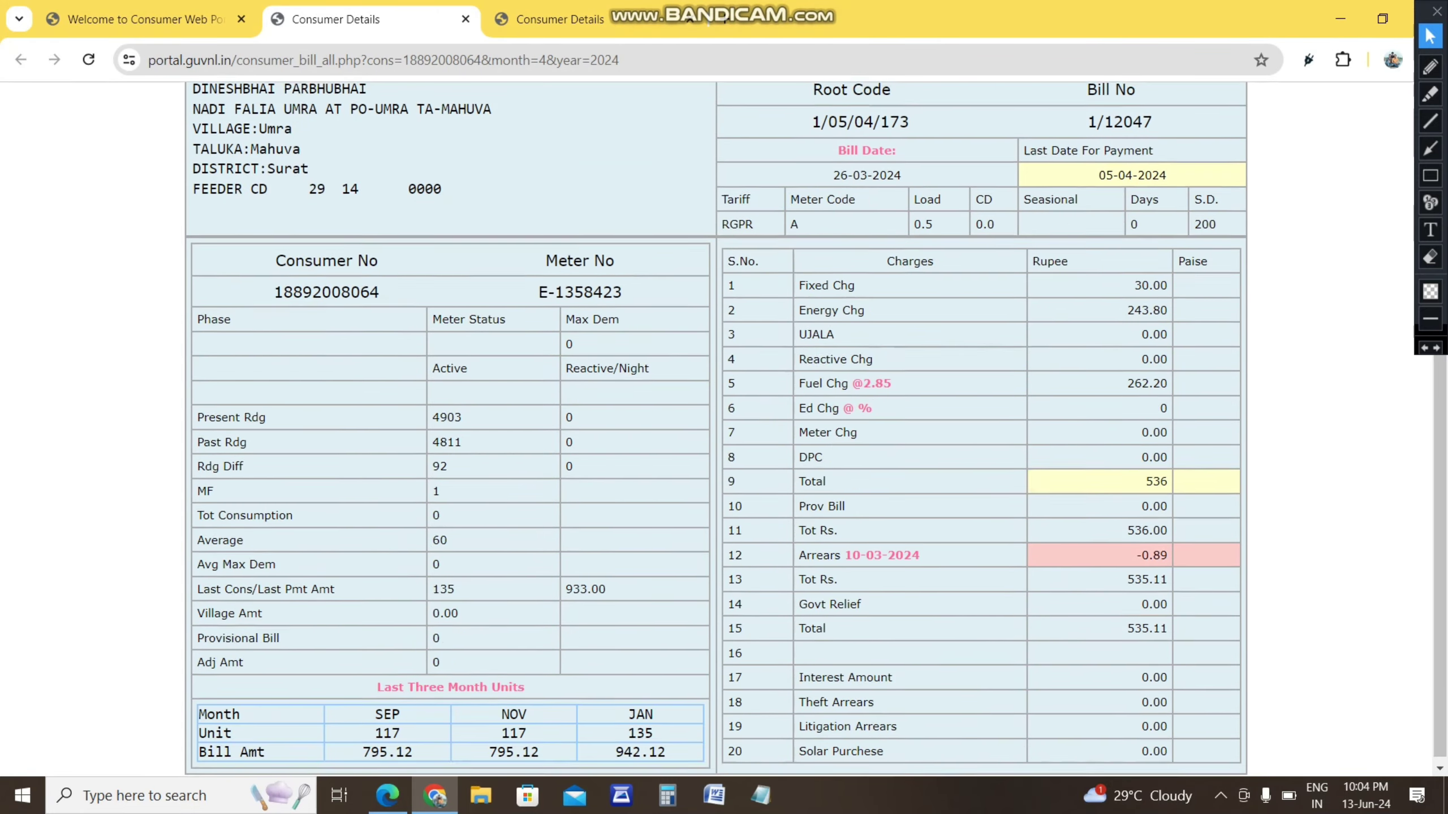
scroll(715, 428, "up", 3)
scroll(715, 428, "down", 3)
key("ctrl+Tab")
key("ctrl+Tab")
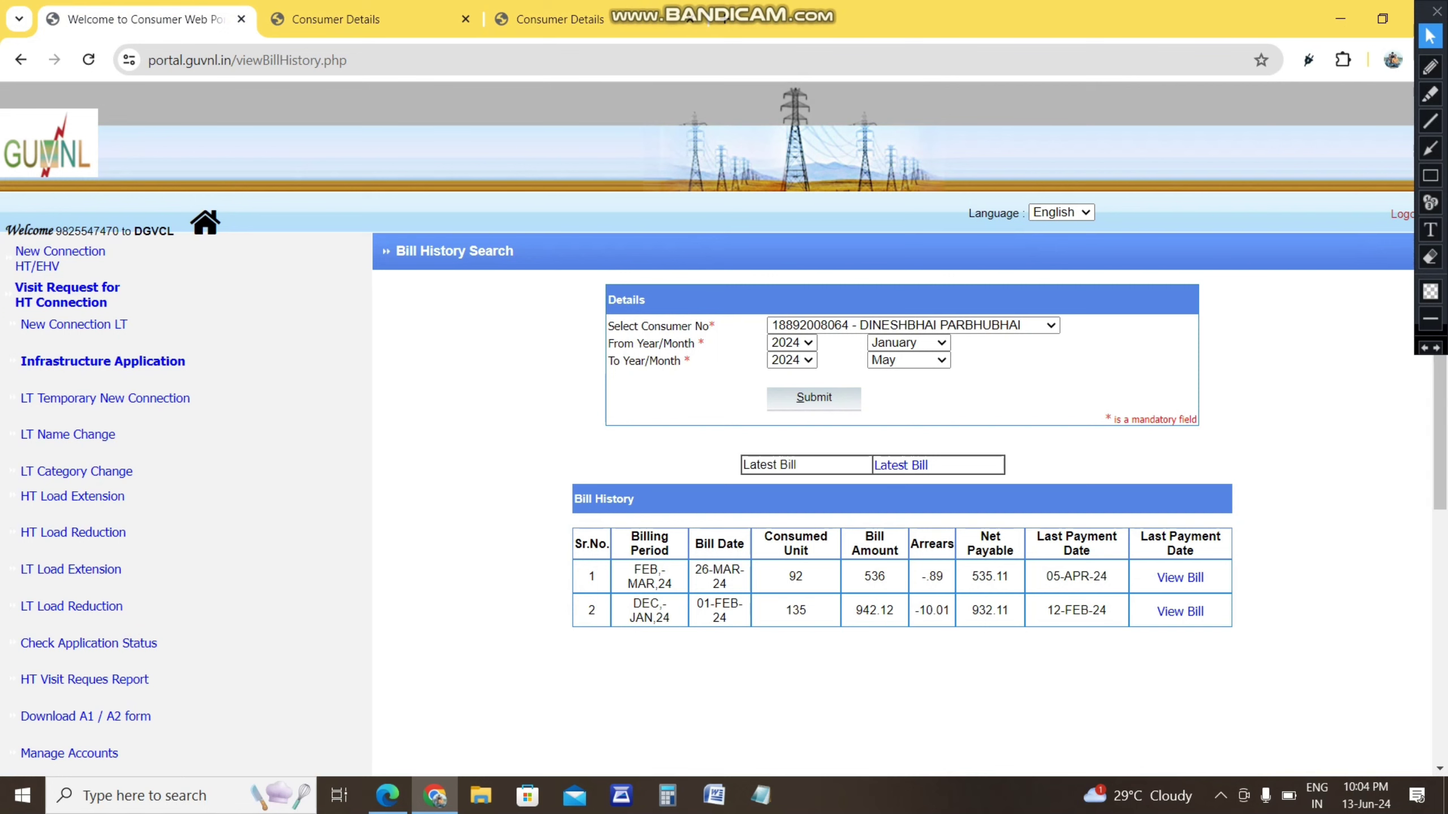
key("ctrl+Tab")
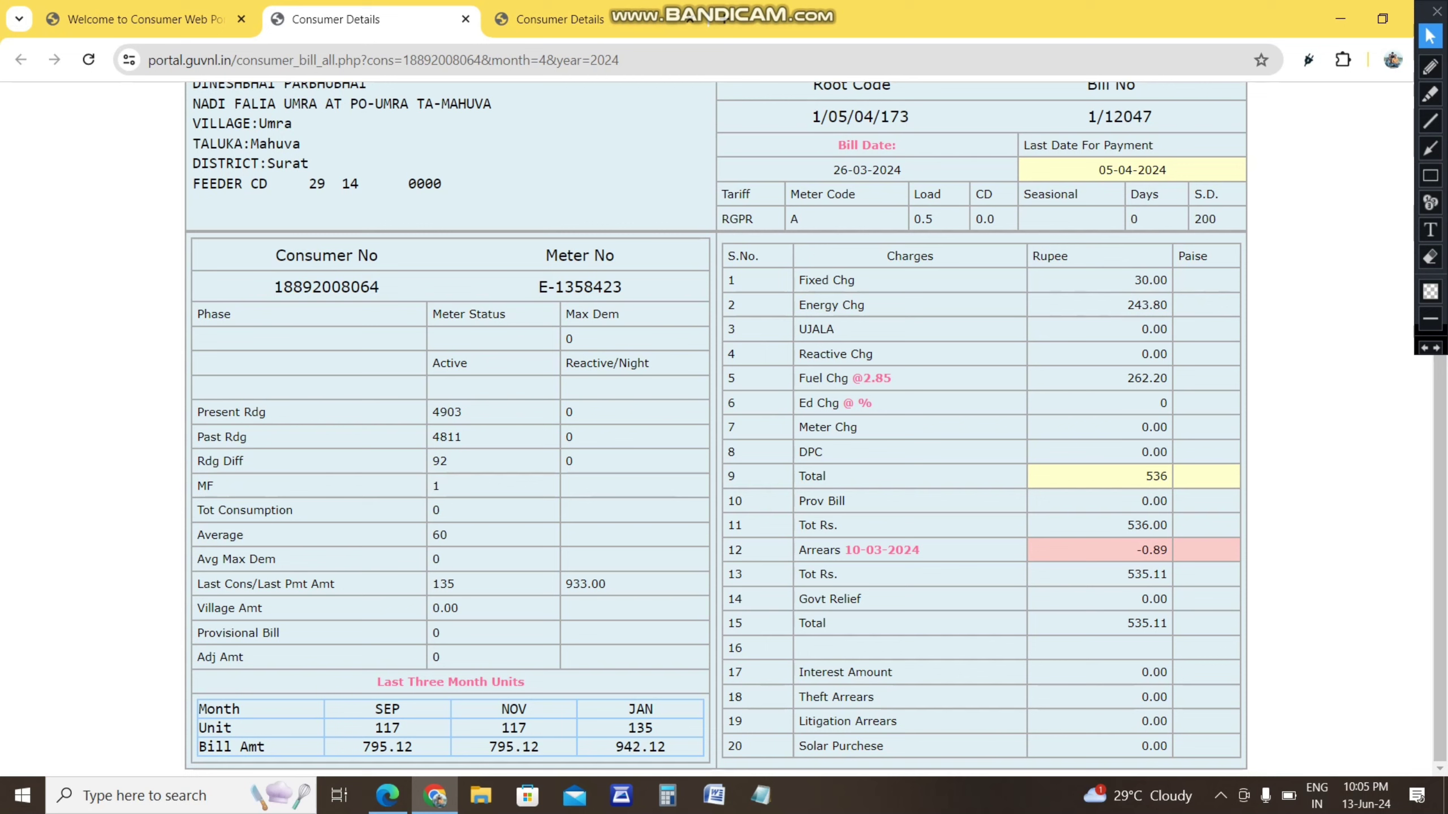
scroll(723, 428, "up", 3)
scroll(724, 428, "down", 3)
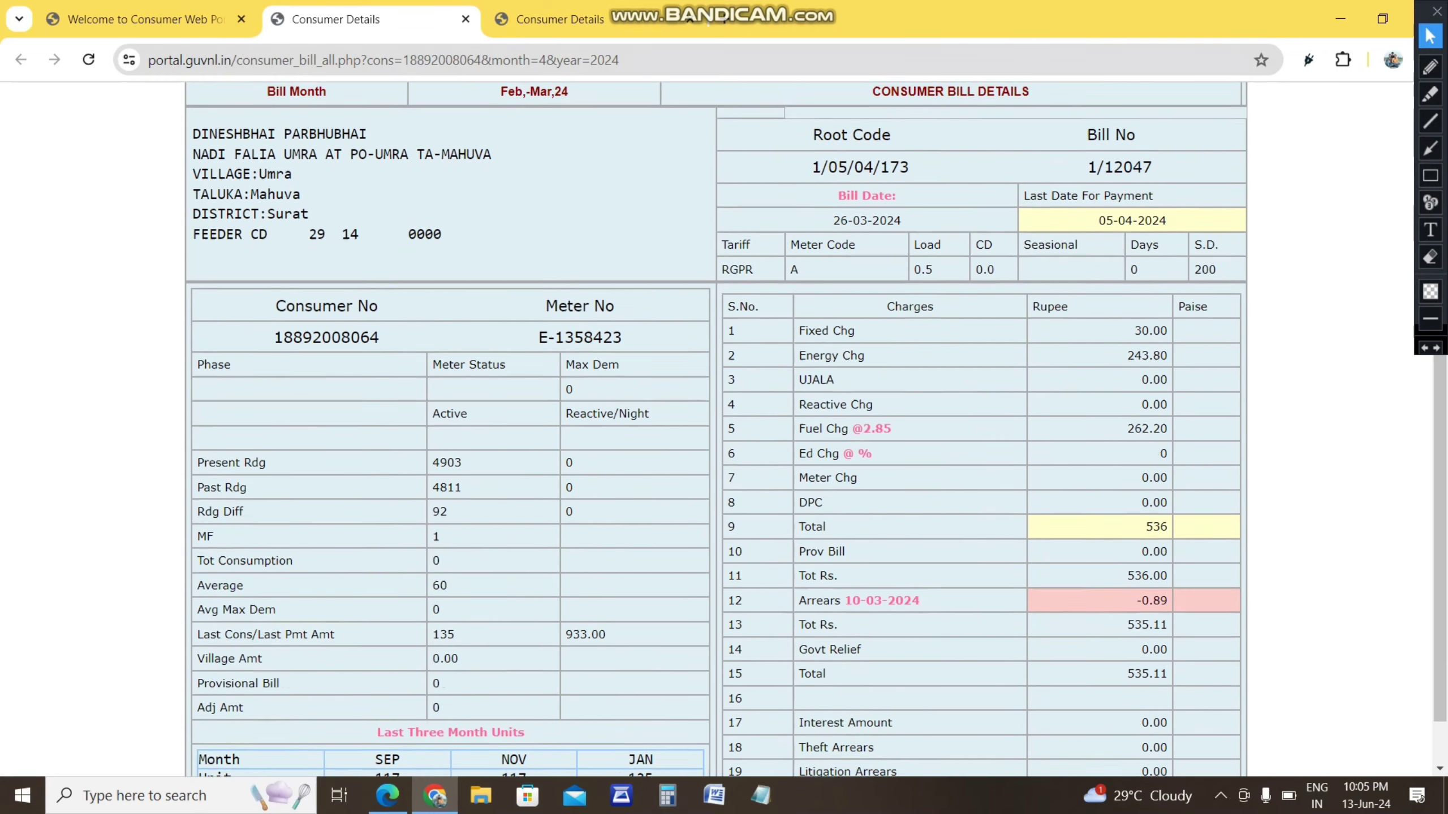
left_click(145, 19)
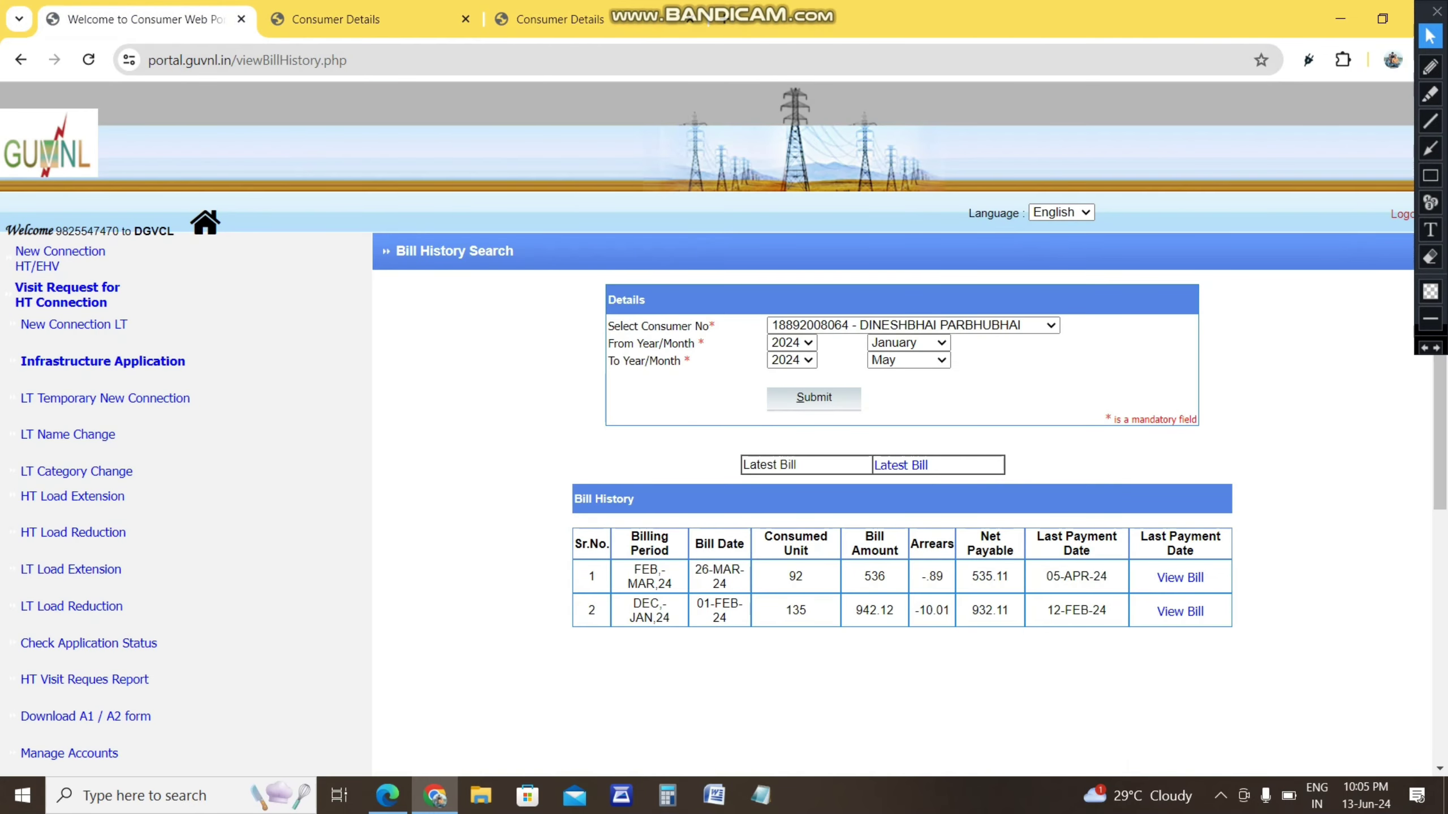
left_click(205, 222)
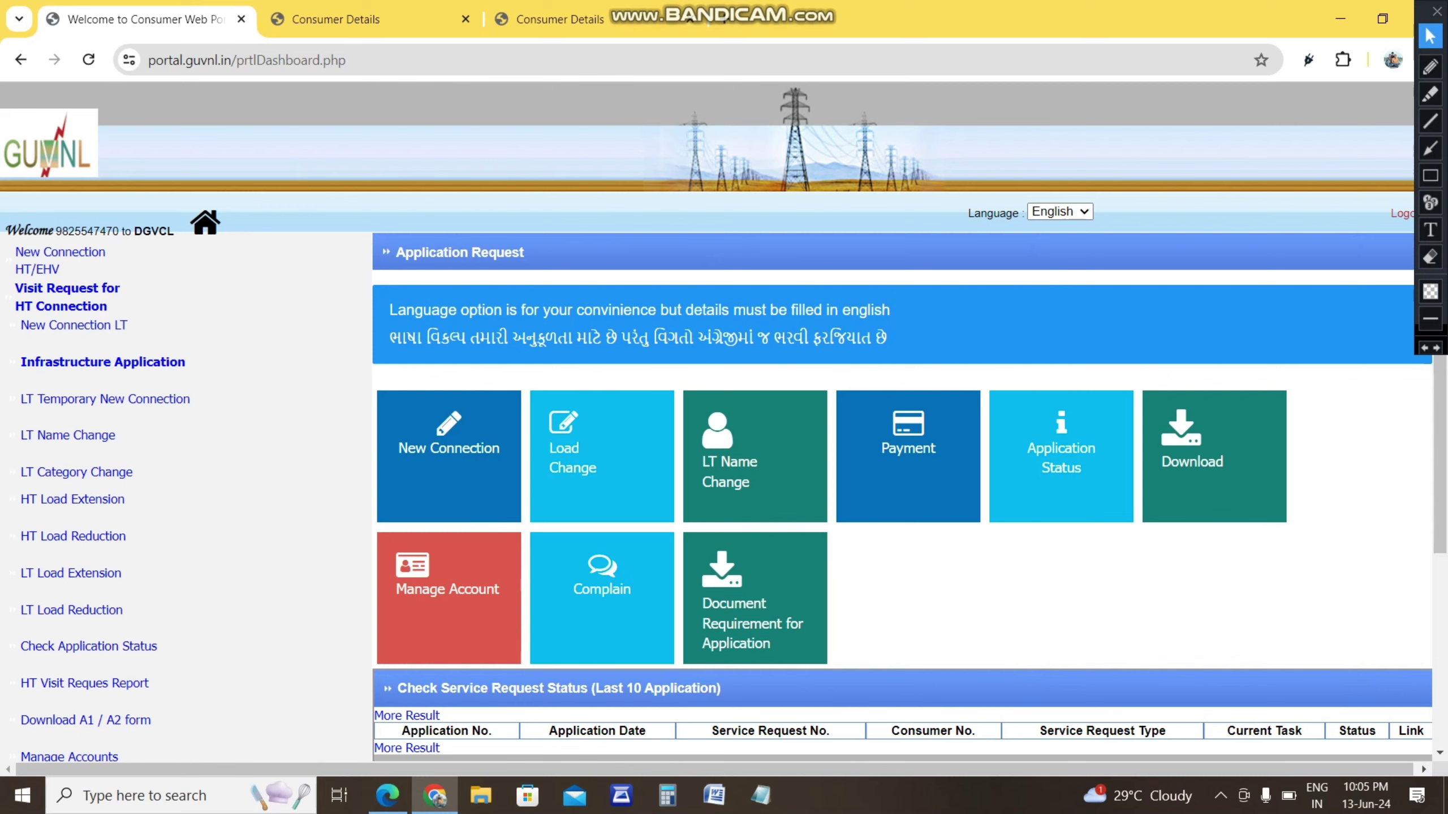
scroll(724, 421, "down", 1)
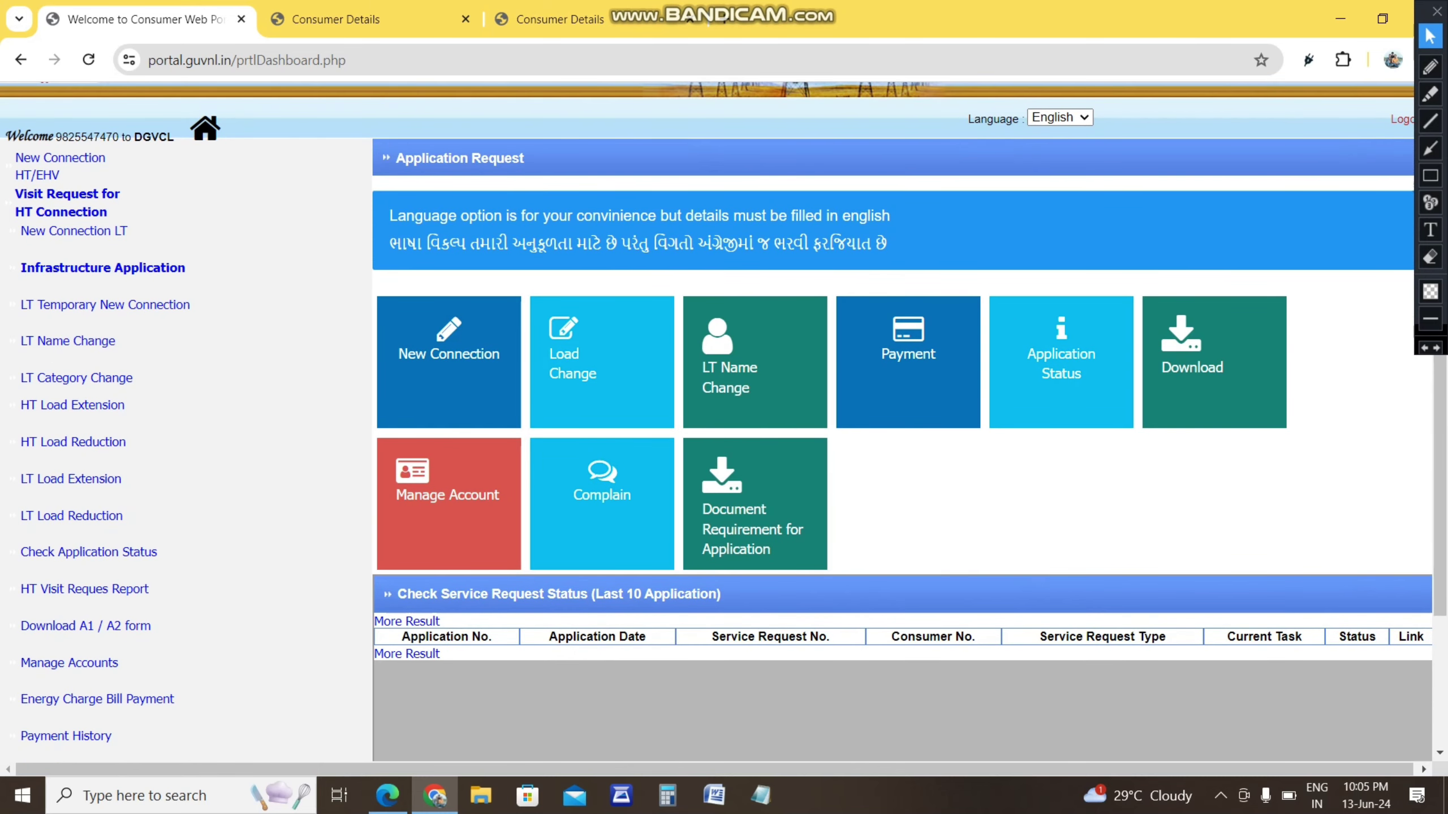
scroll(724, 422, "down", 1)
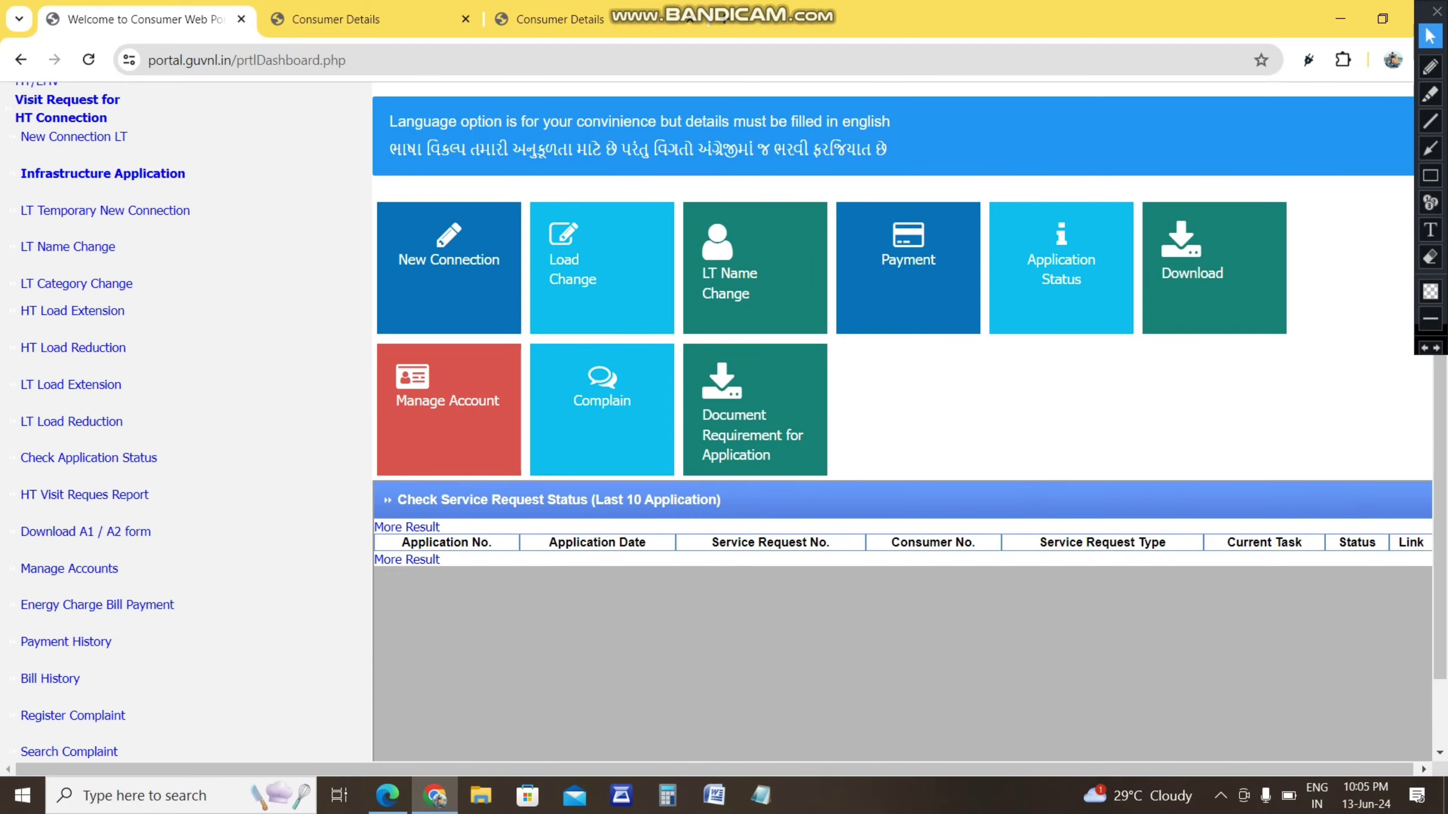
scroll(724, 422, "up", 2)
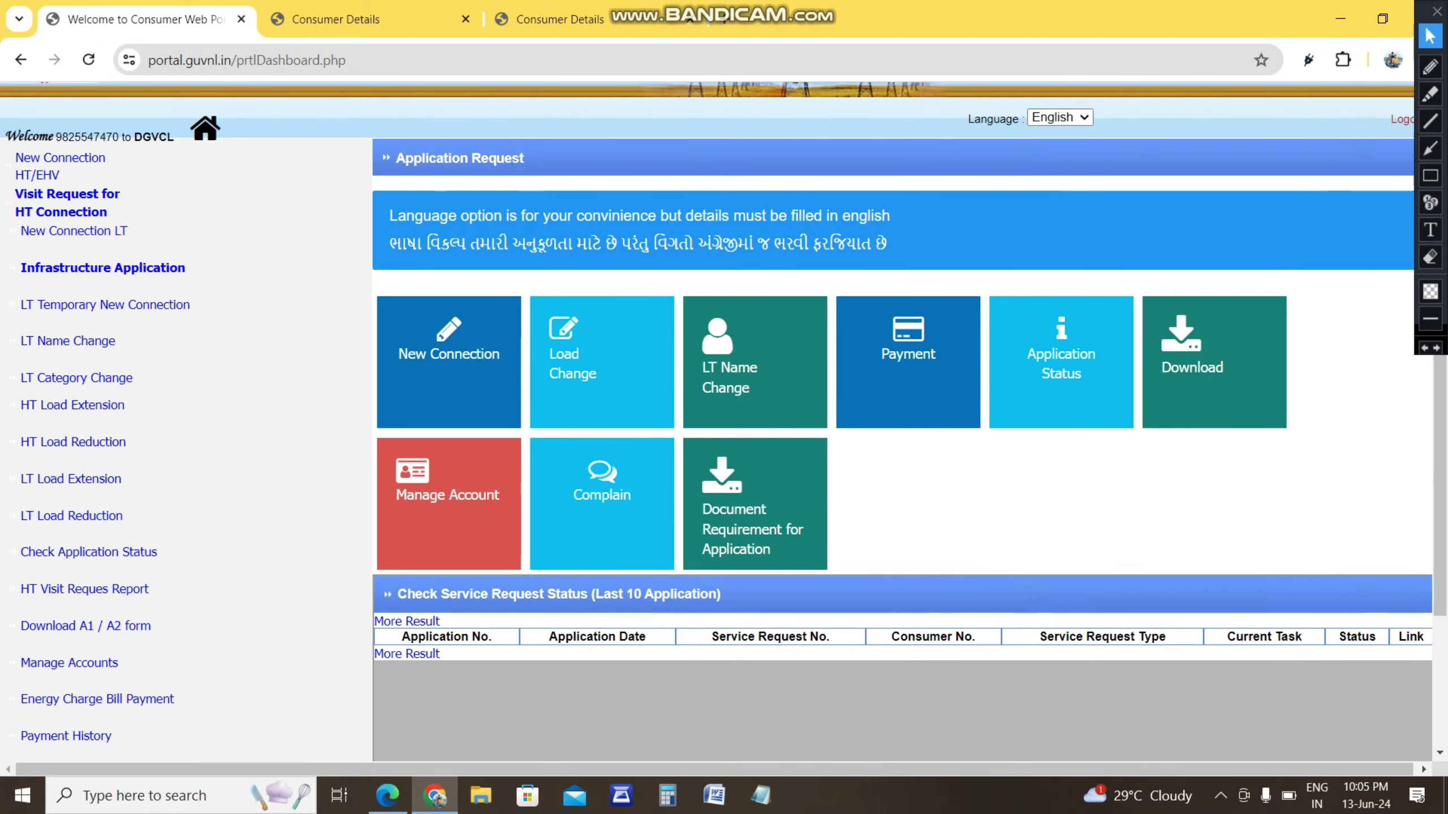